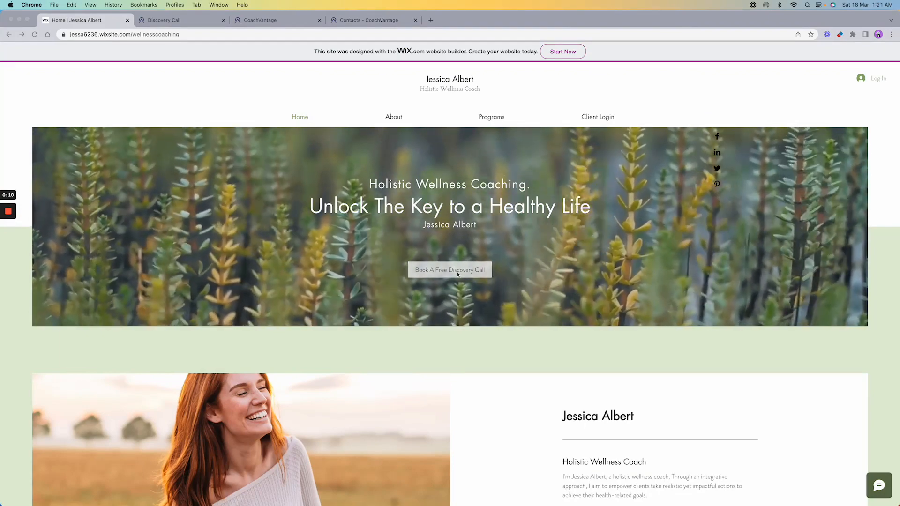
- Scroll down through the coaching home page sections to Featured Program
scroll(541, 275, "down", 5)
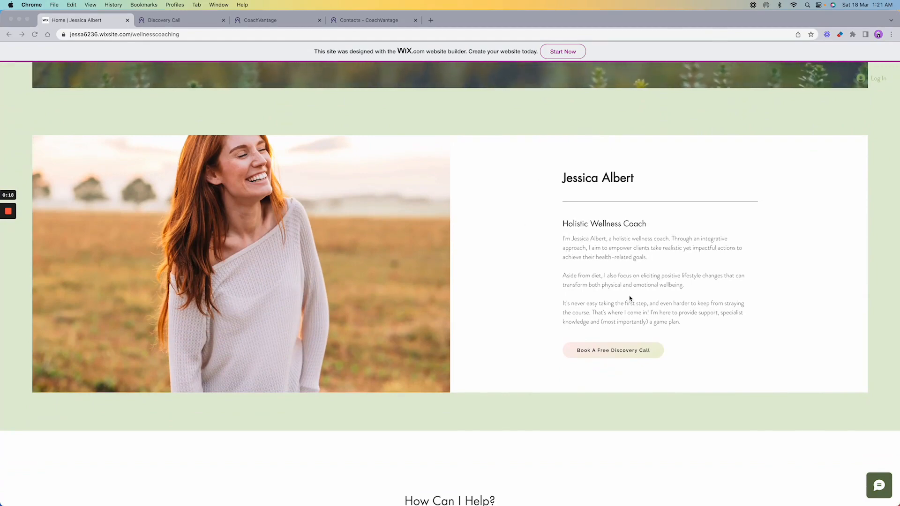
scroll(720, 365, "down", 5)
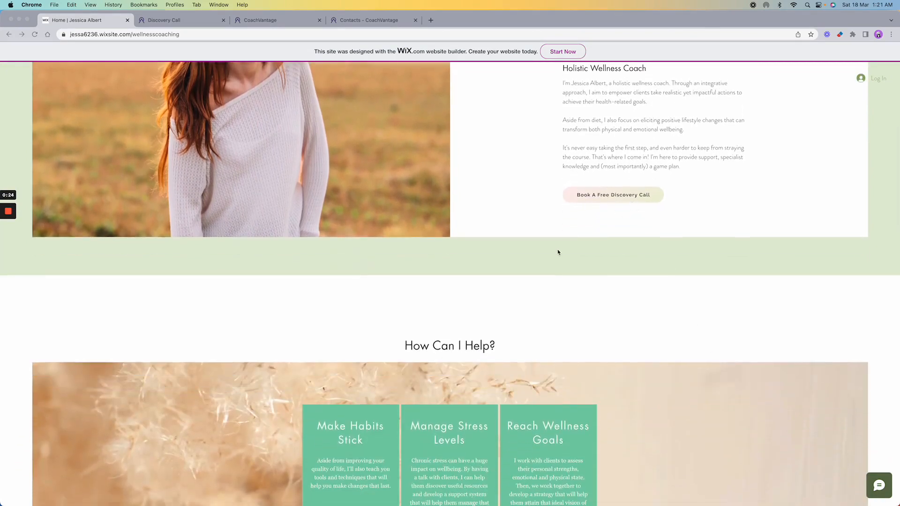
scroll(558, 253, "down", 5)
scroll(617, 259, "down", 2)
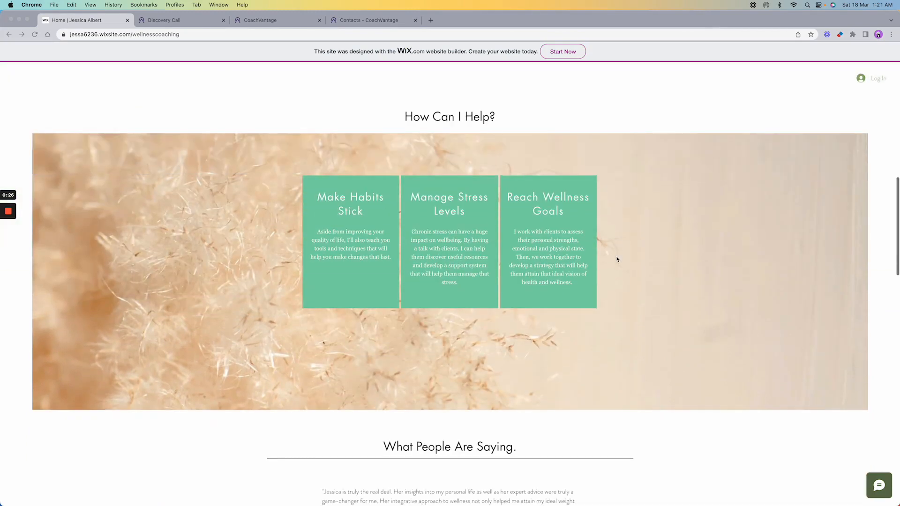
scroll(617, 260, "down", 1)
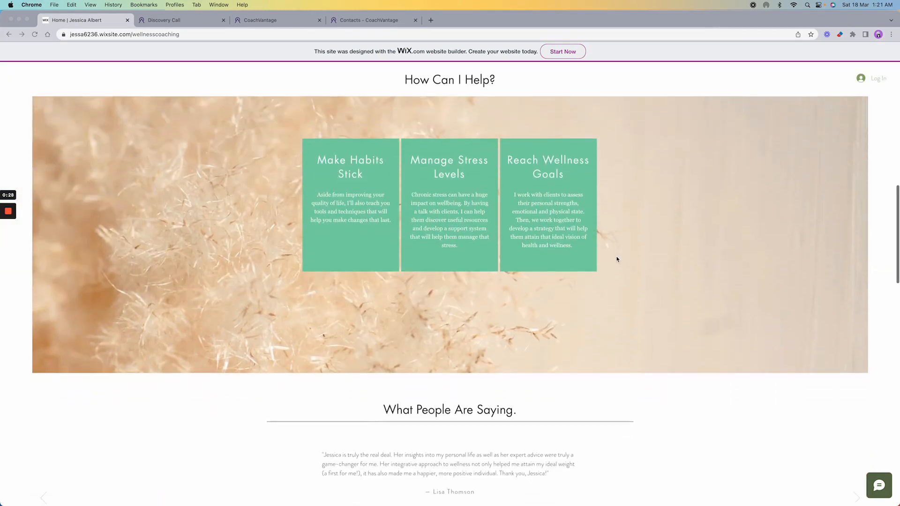
scroll(605, 232, "down", 7)
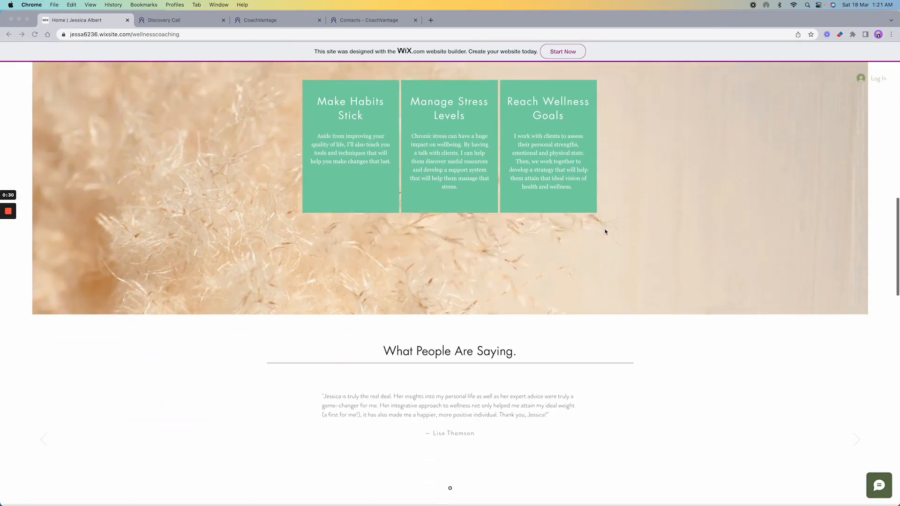
scroll(605, 231, "down", 1)
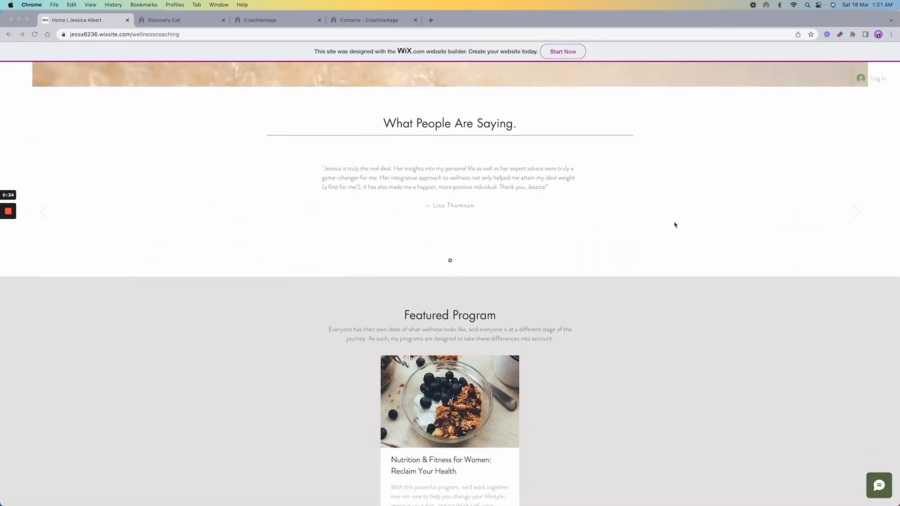
scroll(681, 226, "down", 4)
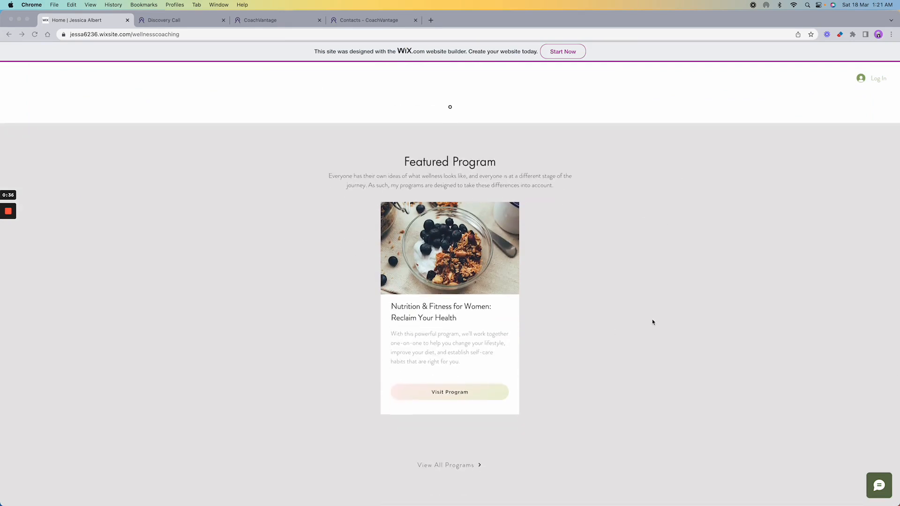
- Scroll back up the home page and switch to the Discovery Call booking page
left_click(596, 360)
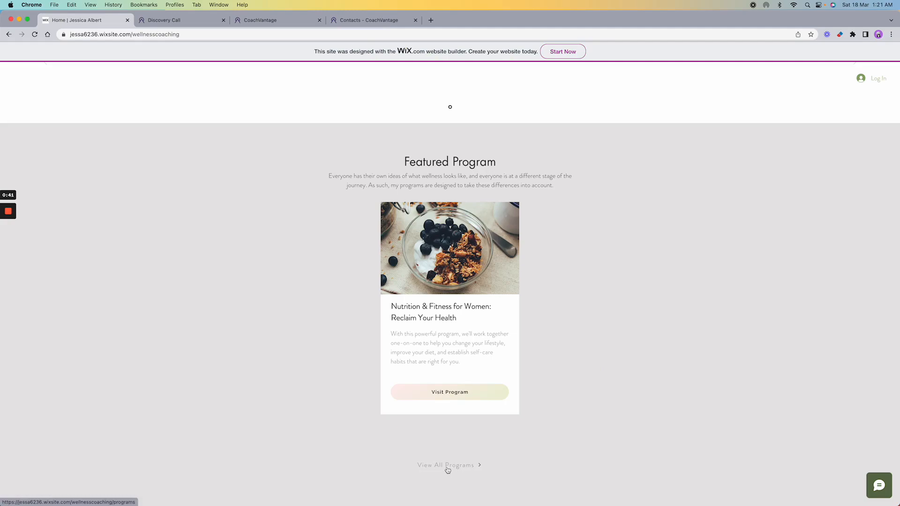
scroll(631, 337, "up", 20)
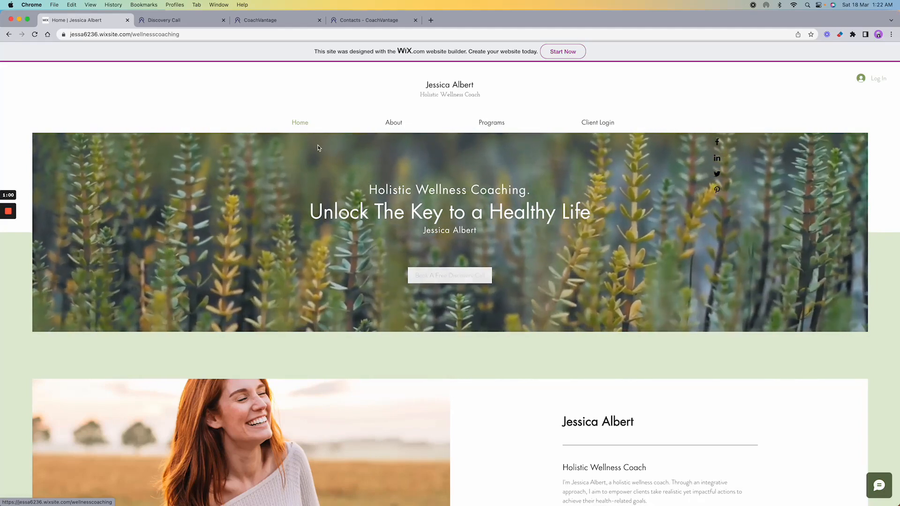
left_click(185, 24)
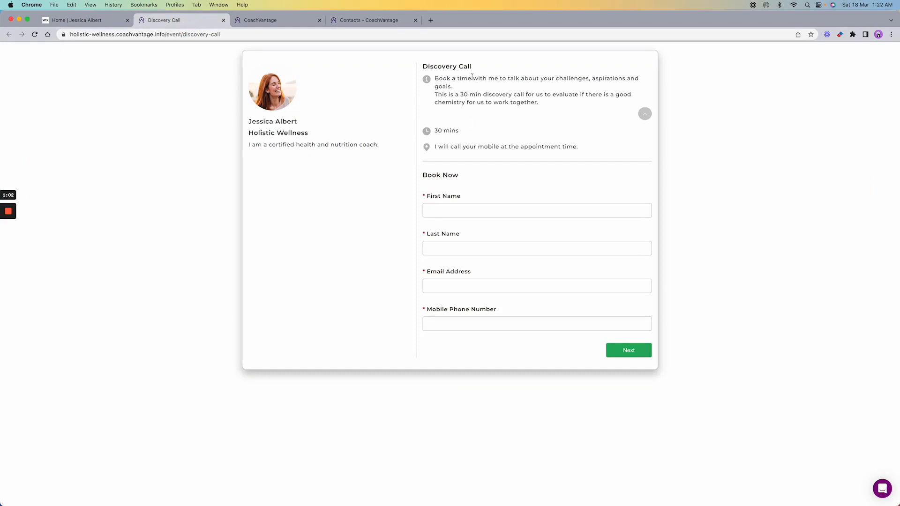
- Enter the prospect's first and last name and continue to scheduling
left_click(500, 209)
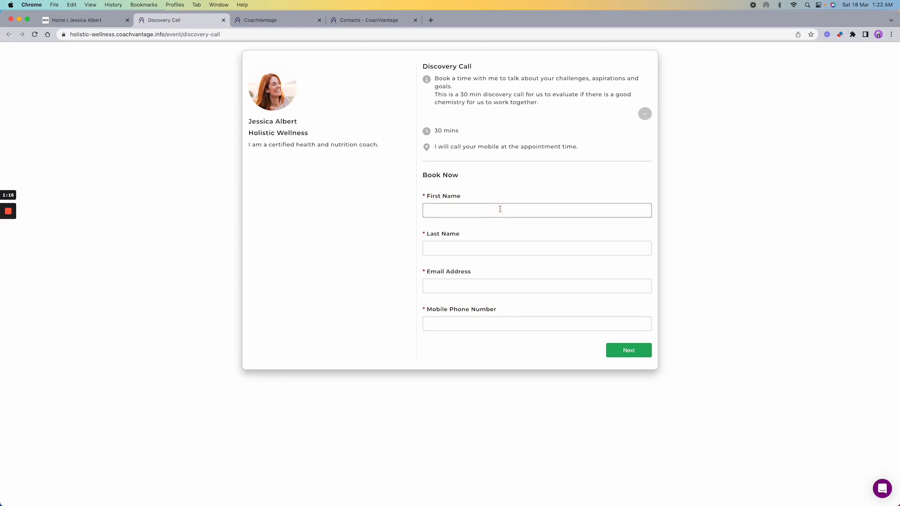
key("Tab")
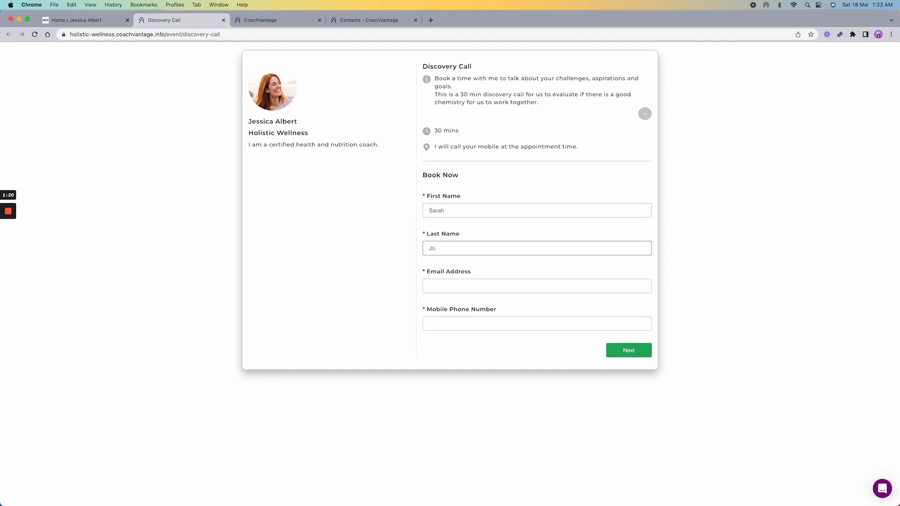
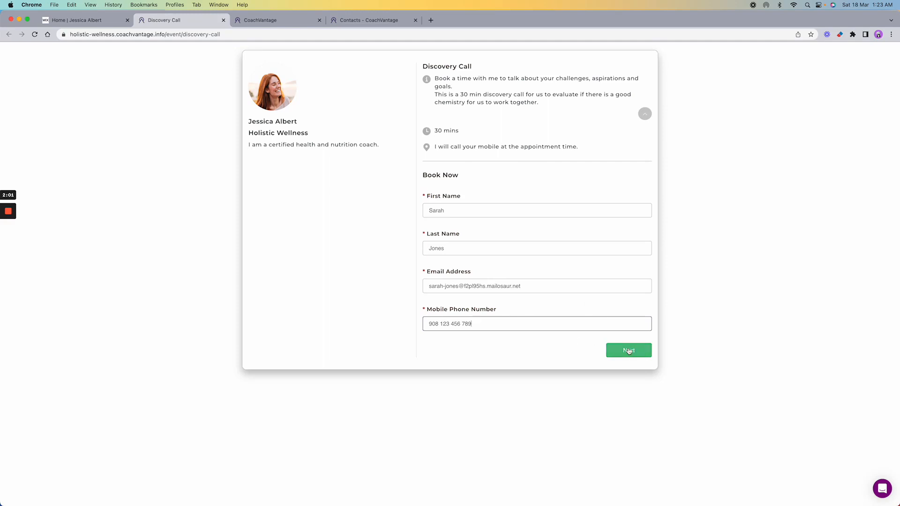
left_click(629, 351)
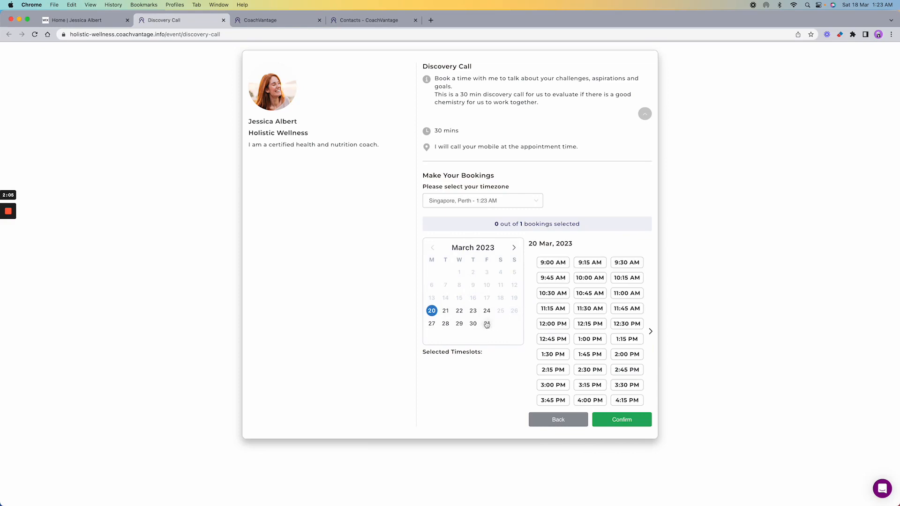
- Confirm the Discovery Call for Fri 24 March 2023 at 1:00 PM, then go to Contacts
left_click(488, 312)
left_click(589, 339)
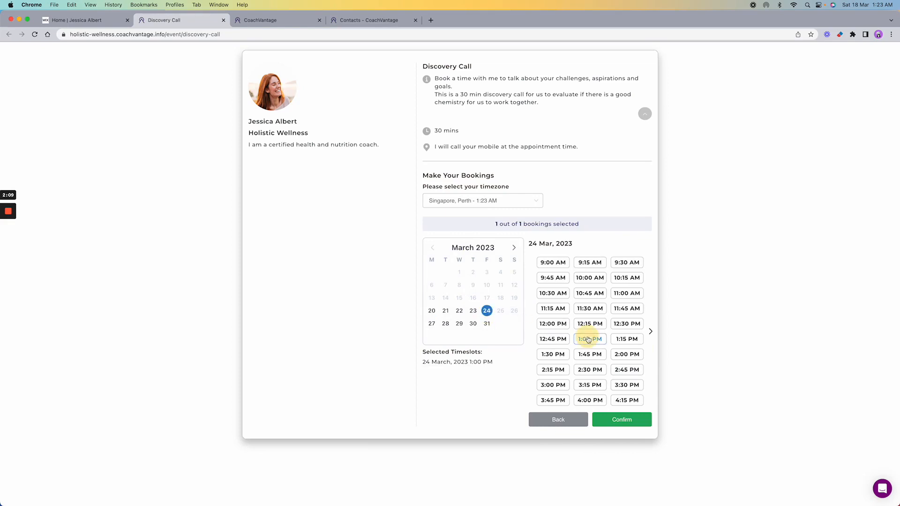
left_click(621, 420)
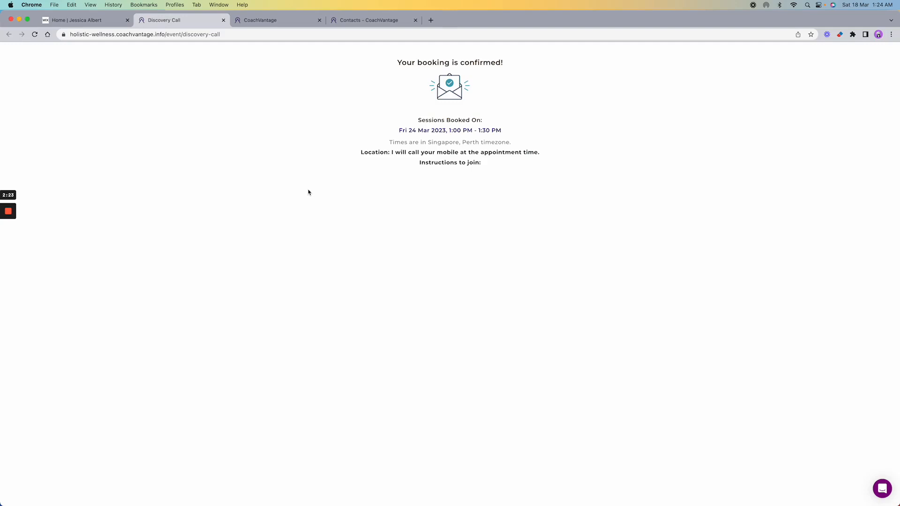
left_click(373, 24)
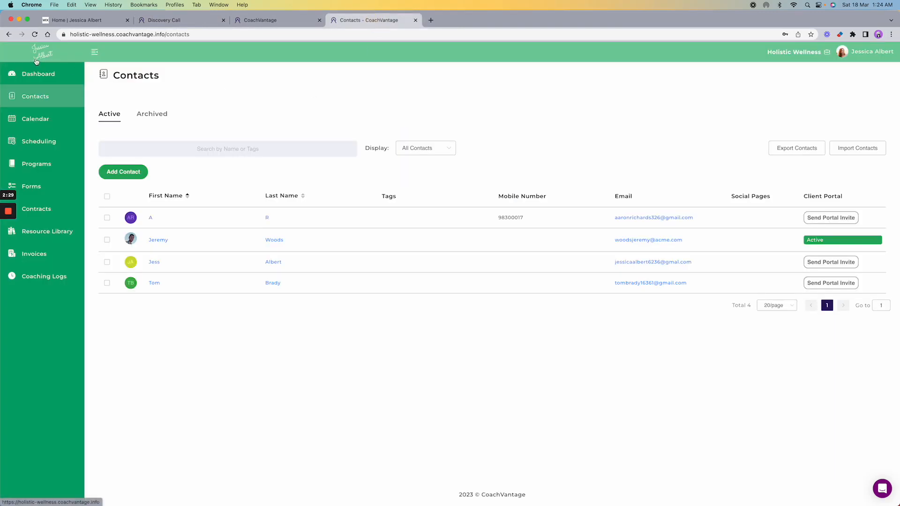
- Reload Contacts, open the new prospect's record and keep its contact type as Prospect
key("cmd+r")
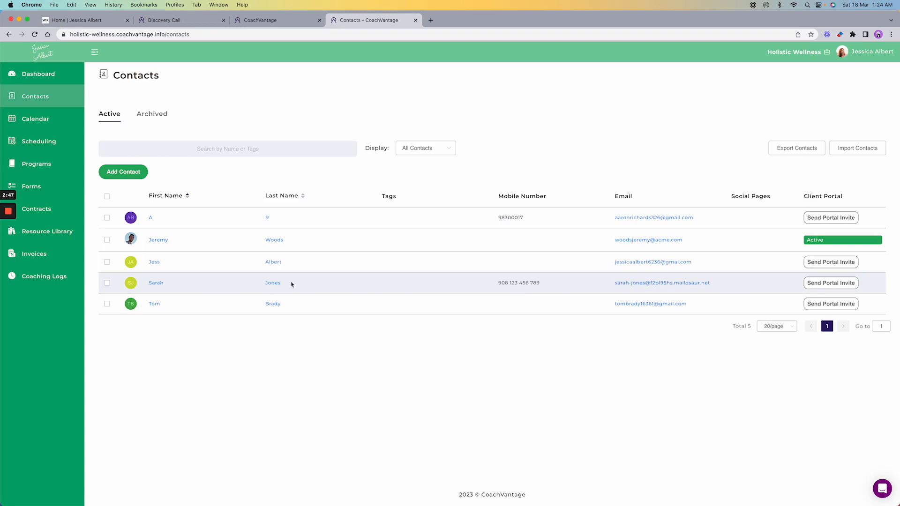
left_click(154, 285)
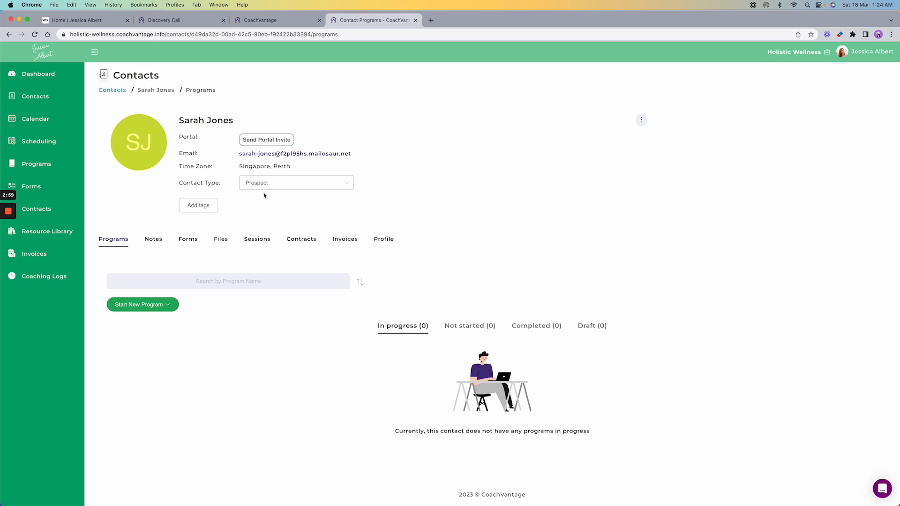
left_click(348, 185)
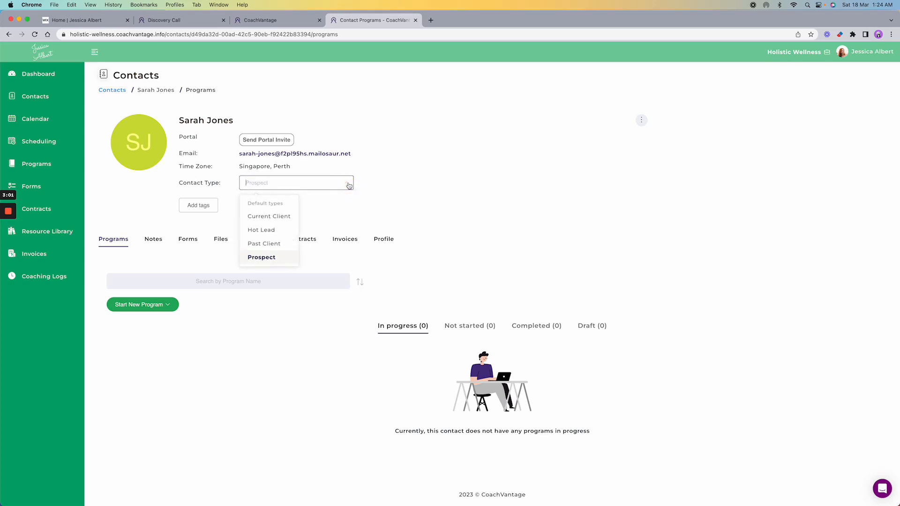
key("Down")
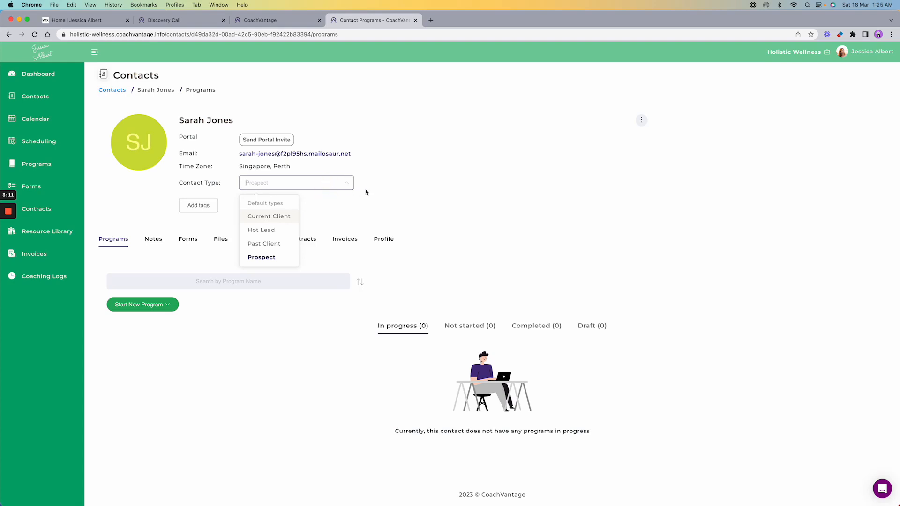
left_click(265, 257)
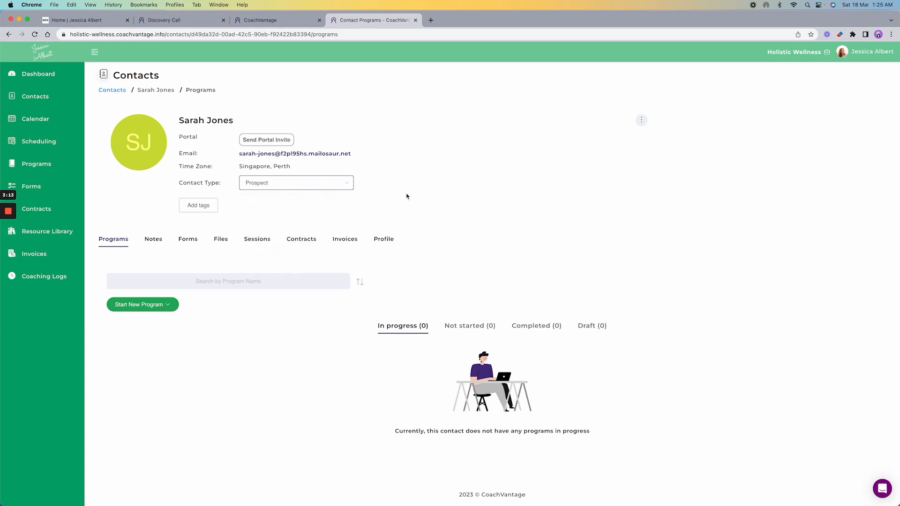
- Review the prospect's Profile details, then return to the Wix coaching home page
left_click(387, 244)
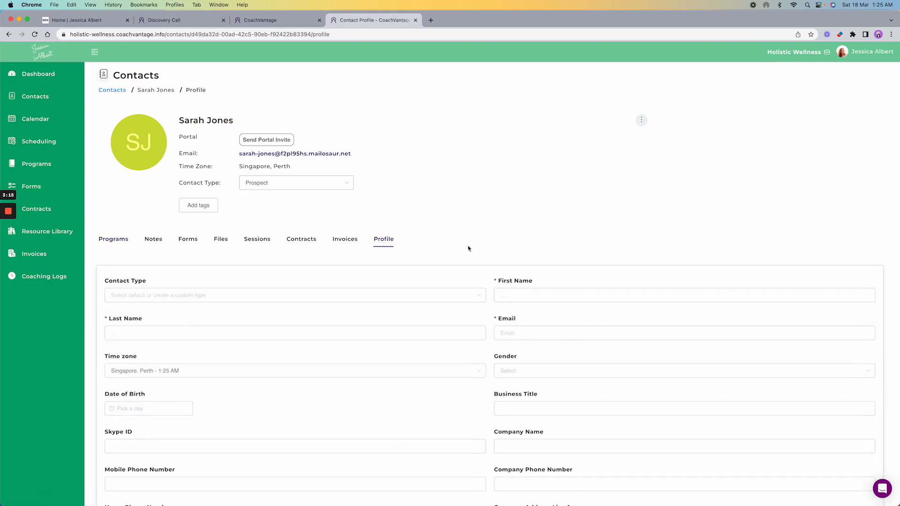
scroll(472, 248, "down", 2)
scroll(472, 249, "down", 3)
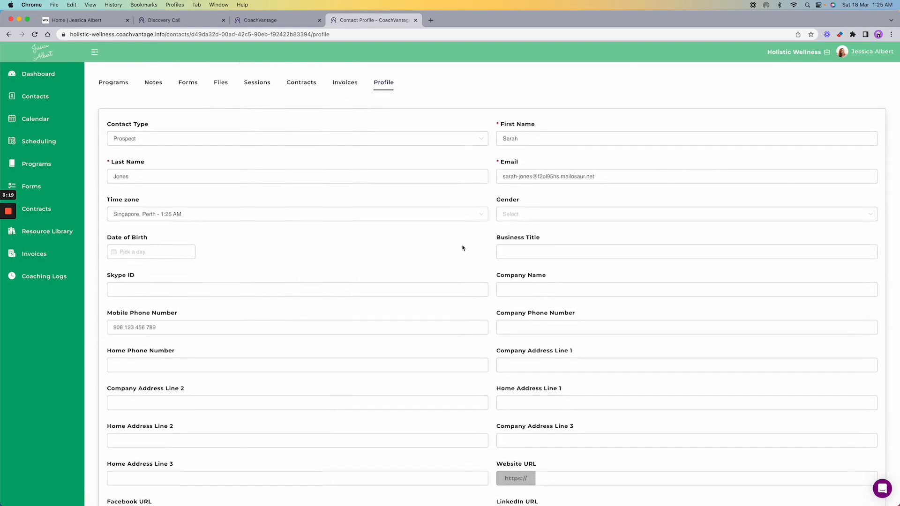
scroll(462, 248, "down", 3)
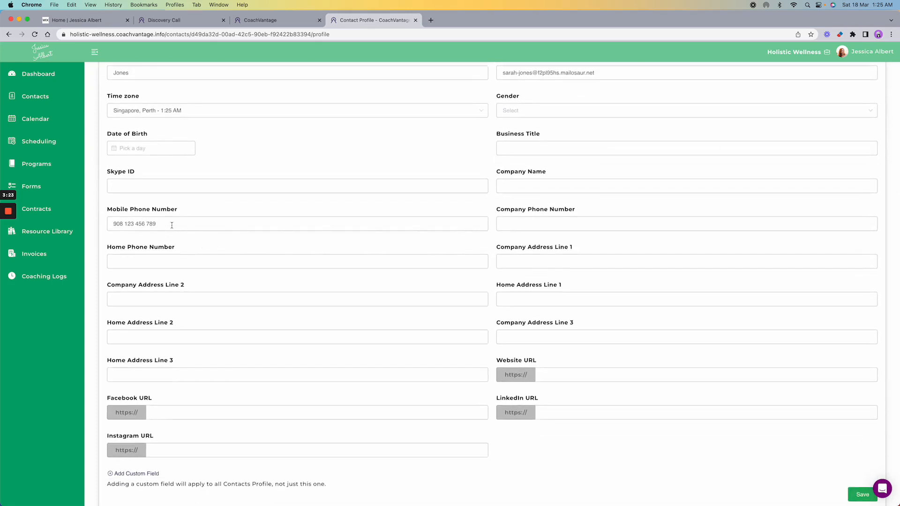
scroll(279, 229, "up", 4)
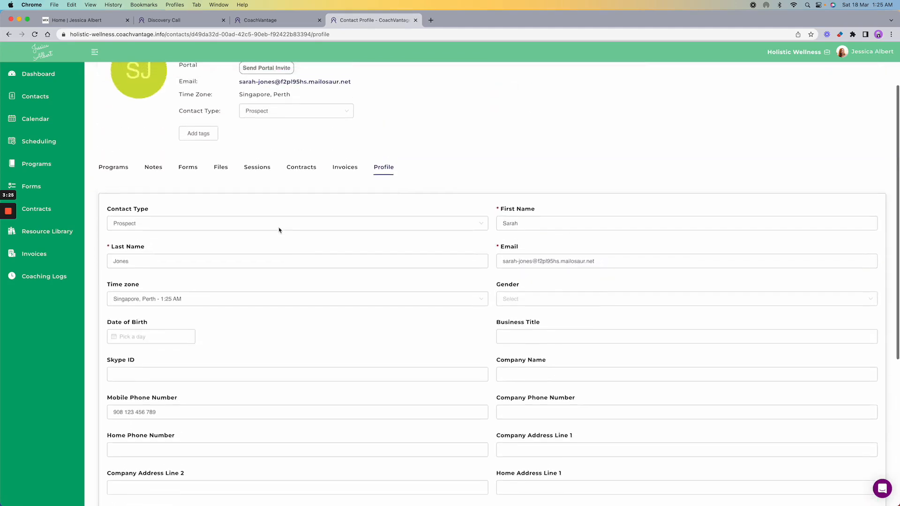
scroll(279, 231, "down", 5)
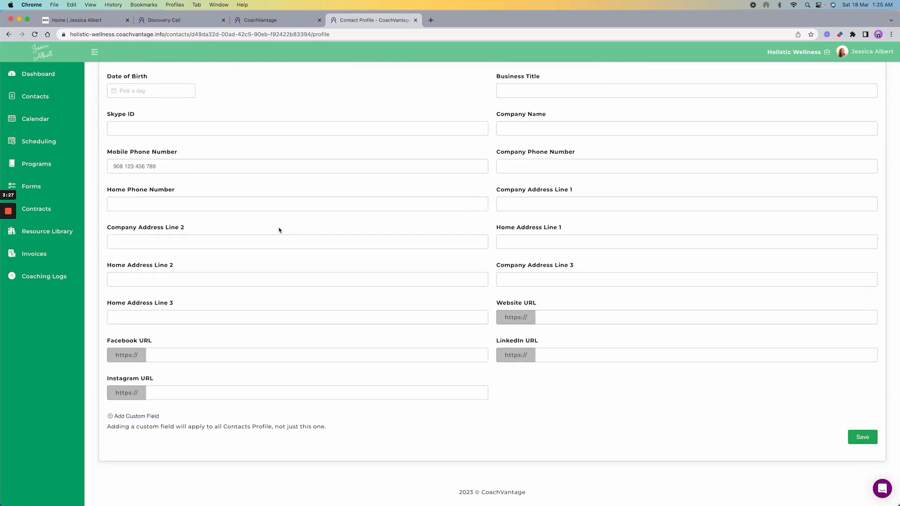
scroll(227, 228, "up", 5)
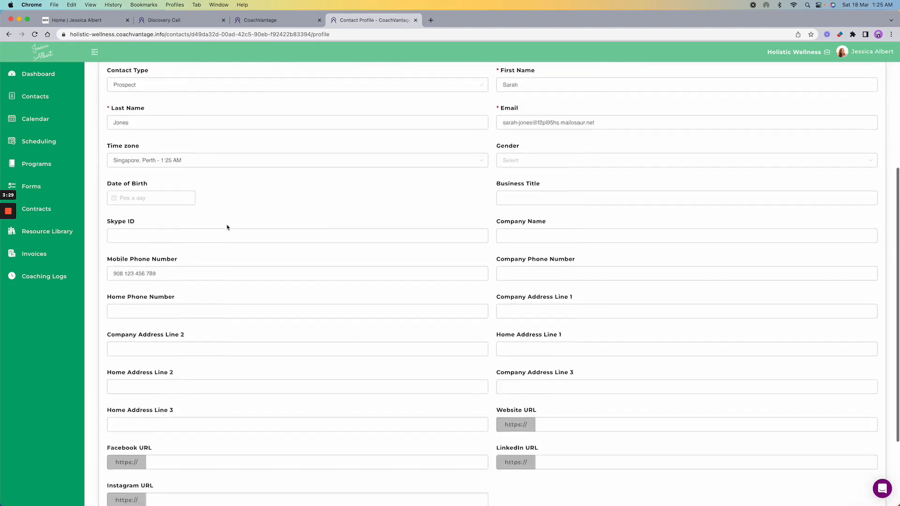
left_click(78, 20)
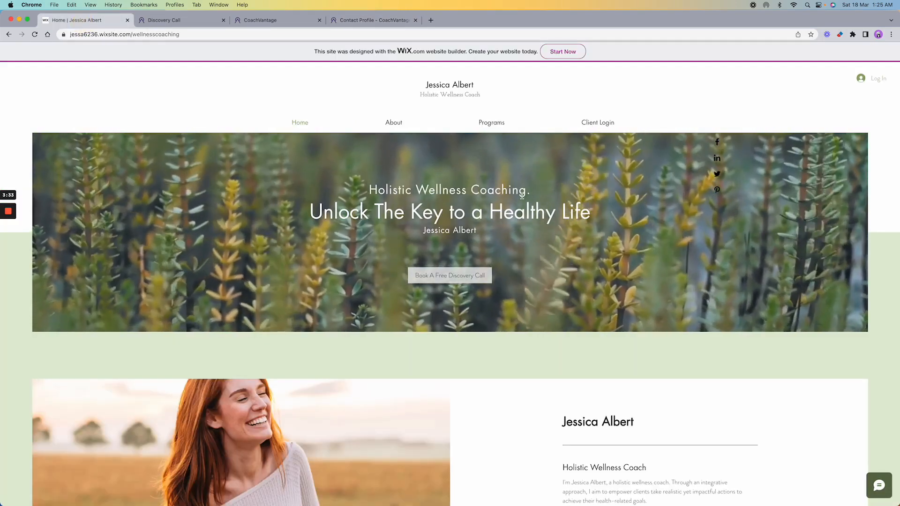
- Open the Programs page and scroll past the Diet & Fitness and Managing Chronic Stress cards to the footer
mouse_move(495, 123)
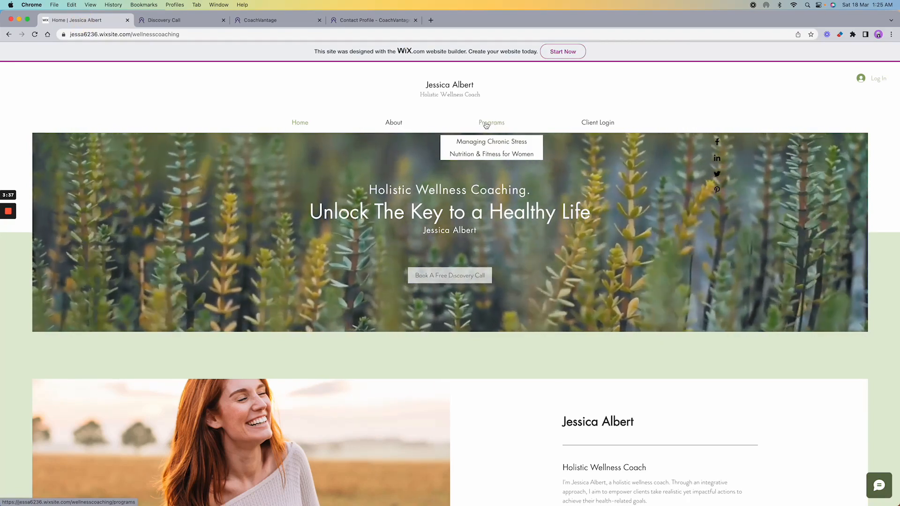
left_click(486, 124)
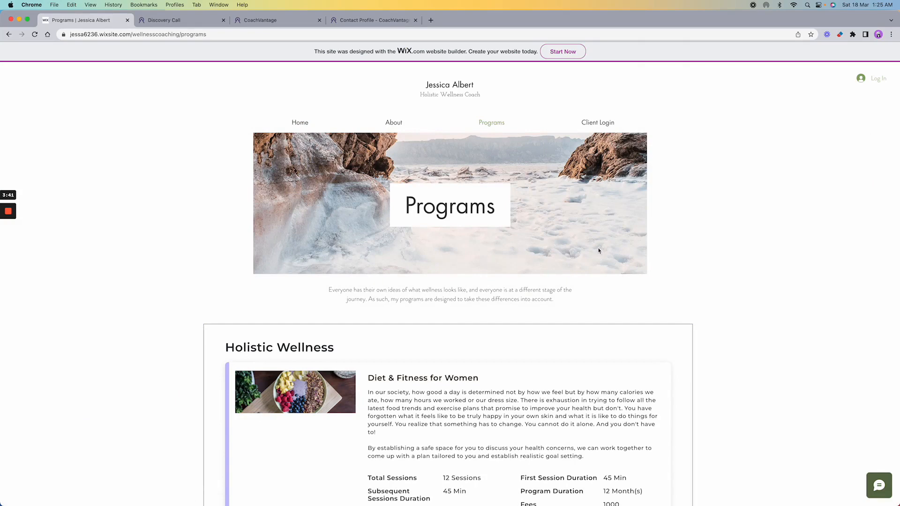
scroll(699, 253, "down", 5)
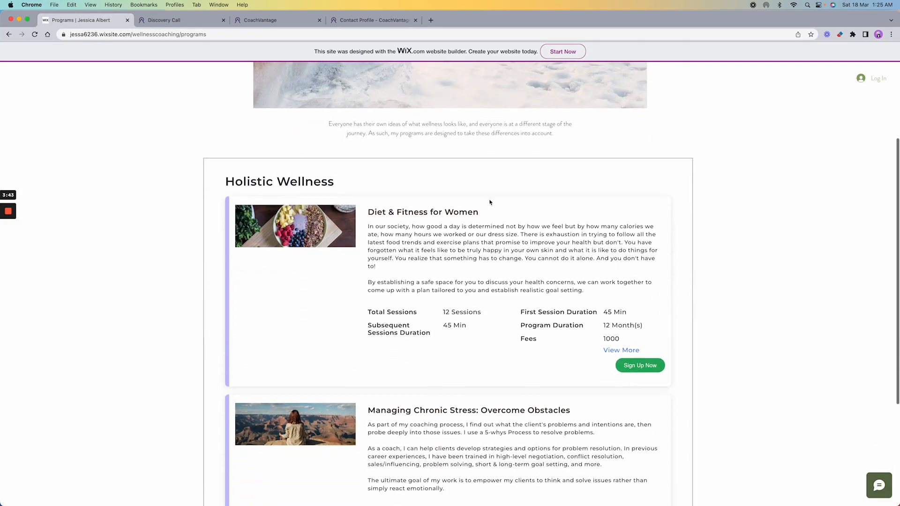
scroll(765, 224, "down", 2)
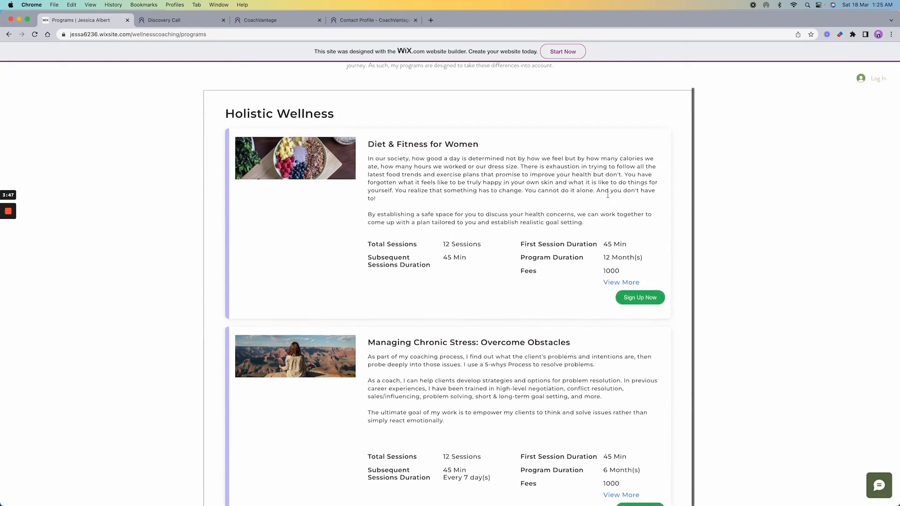
scroll(736, 205, "down", 2)
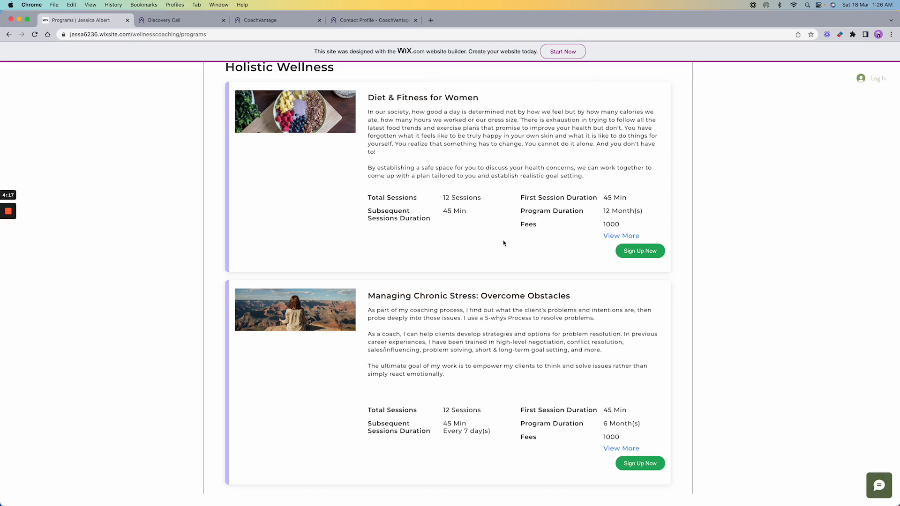
scroll(503, 242, "up", 1)
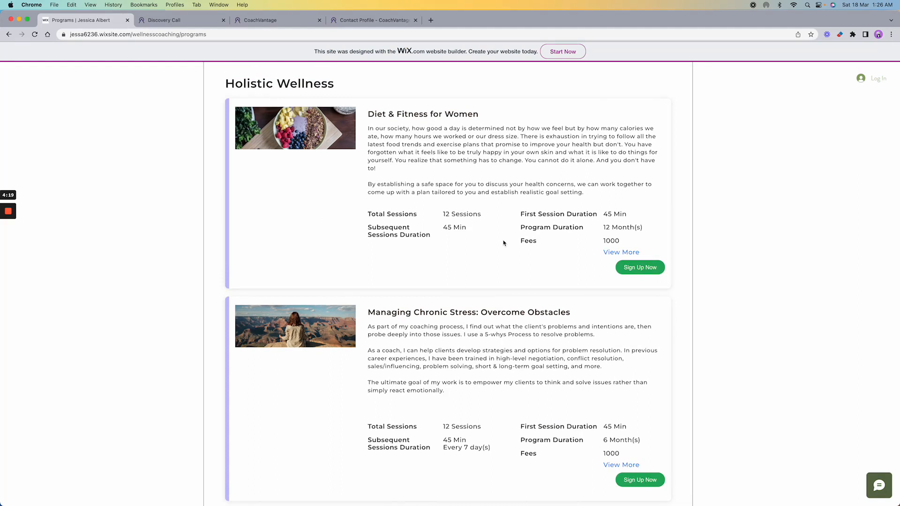
scroll(729, 248, "down", 3)
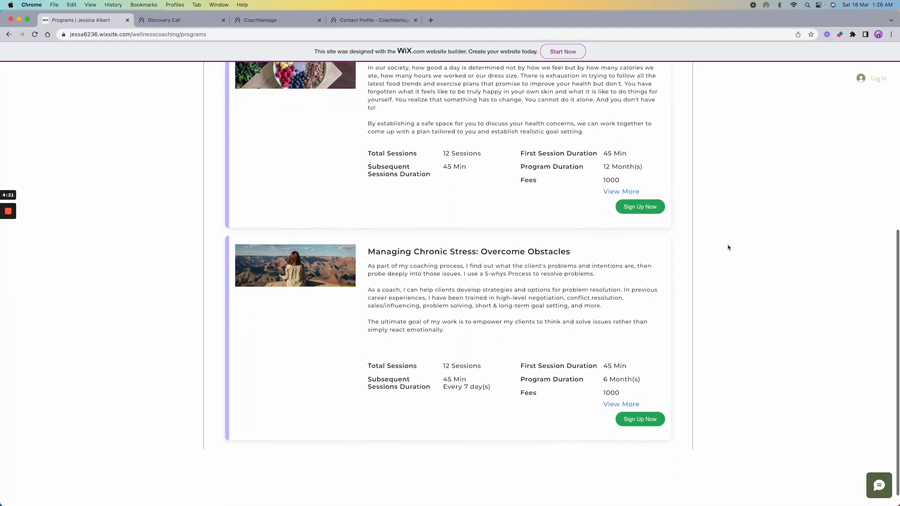
scroll(732, 263, "down", 1)
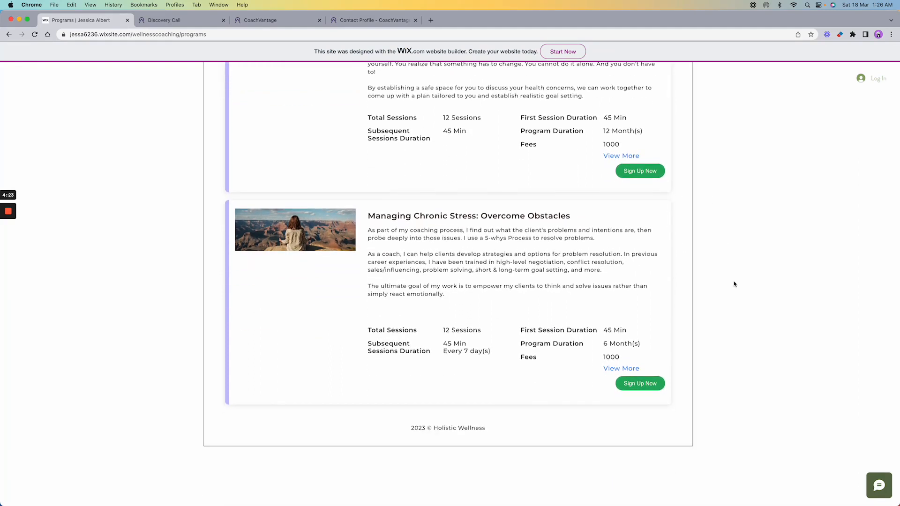
scroll(734, 284, "down", 1)
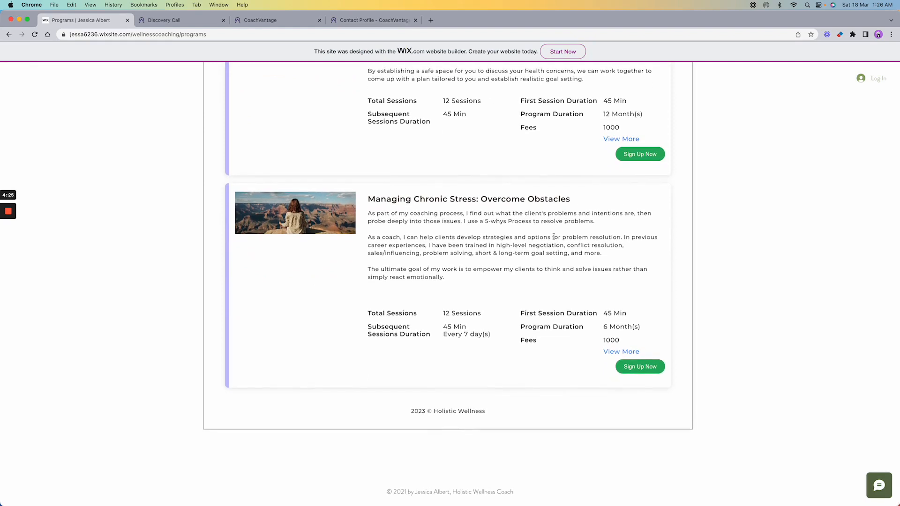
- Open Managing Chronic Stress sign-up, scroll down to the Program Sign-up form, then back to the top
left_click(638, 367)
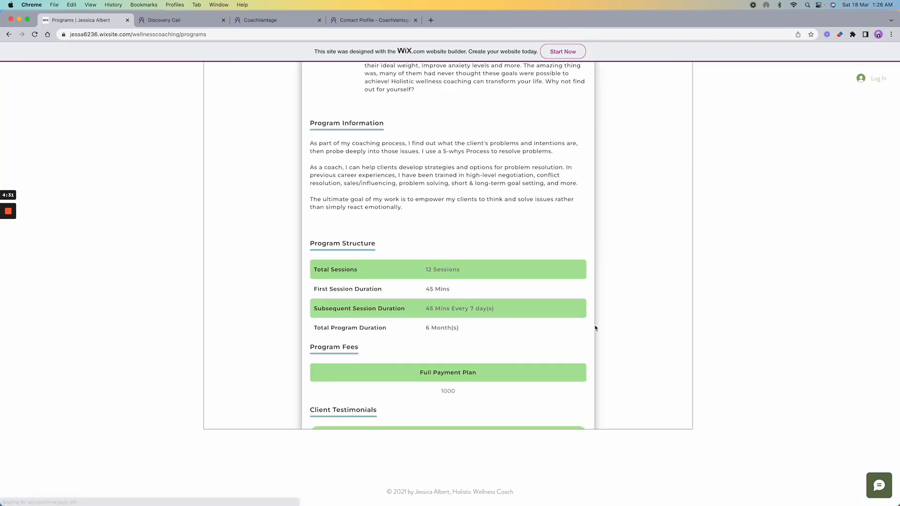
scroll(755, 319, "down", 5)
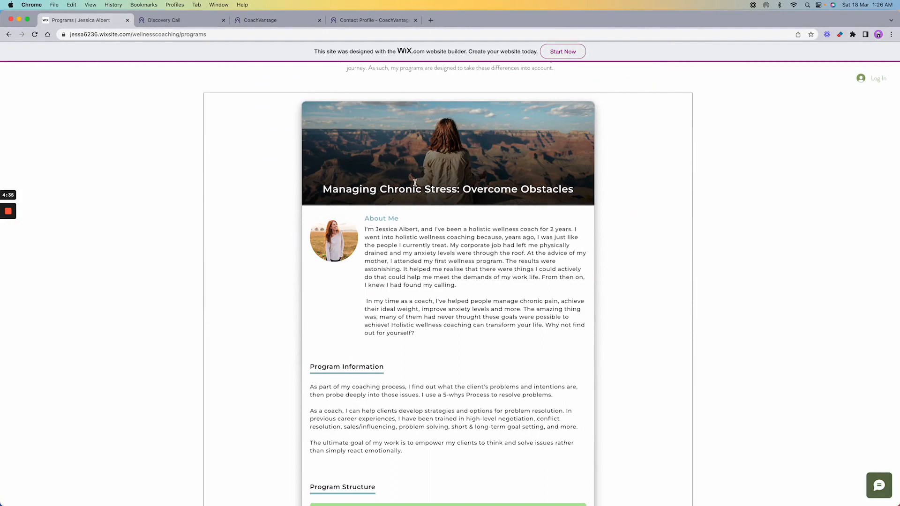
scroll(490, 233, "down", 2)
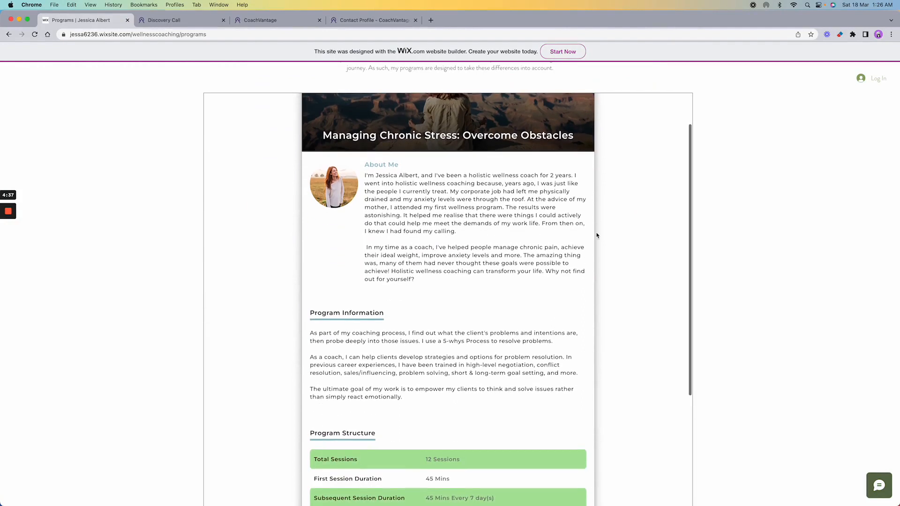
scroll(597, 236, "down", 6)
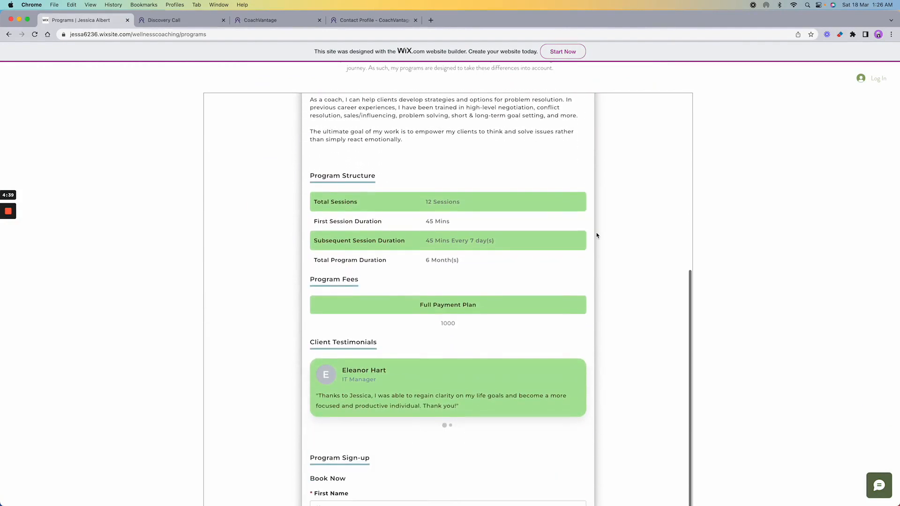
scroll(597, 236, "down", 5)
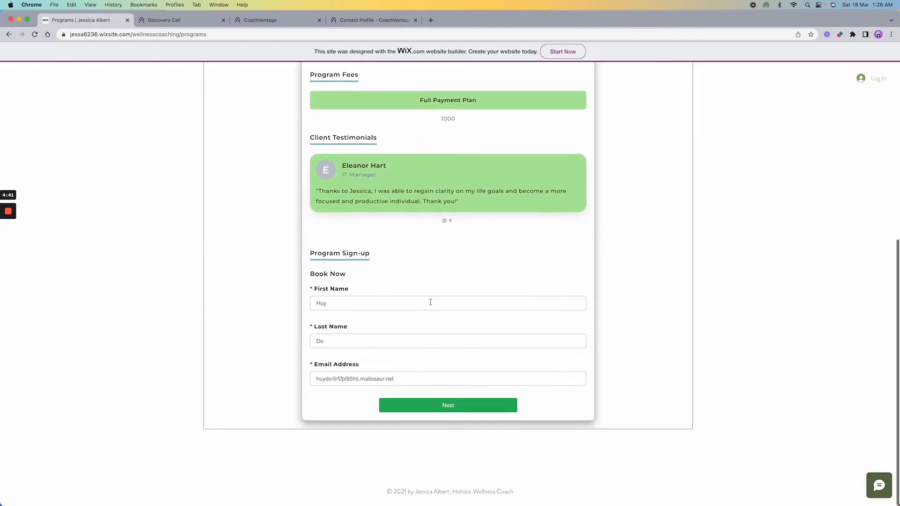
left_click_drag(430, 303, 297, 303)
mouse_move(7, 233)
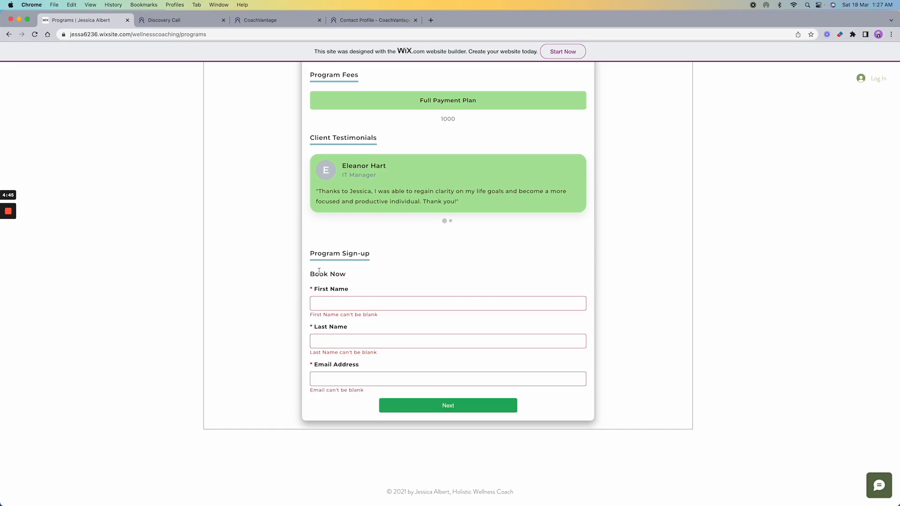
scroll(250, 253, "up", 20)
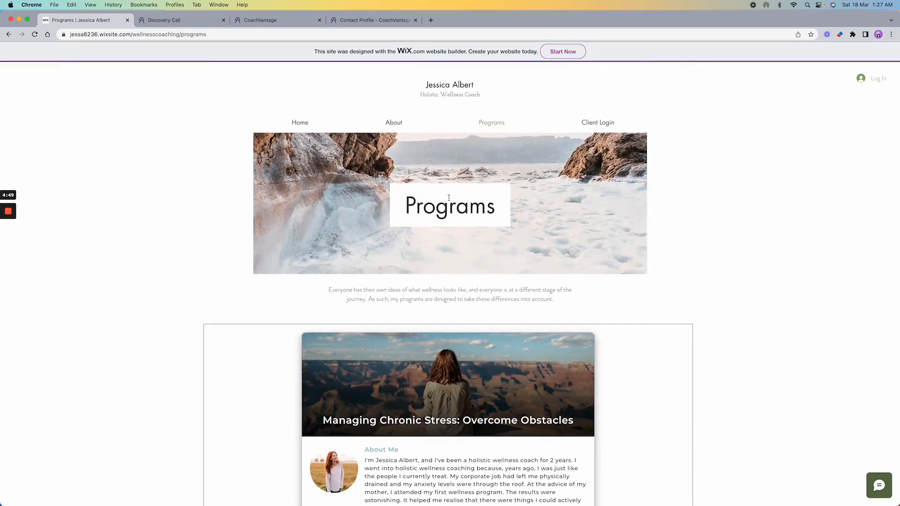
- Open Managing Chronic Stress from the Programs menu and scroll through its program details
left_click(490, 123)
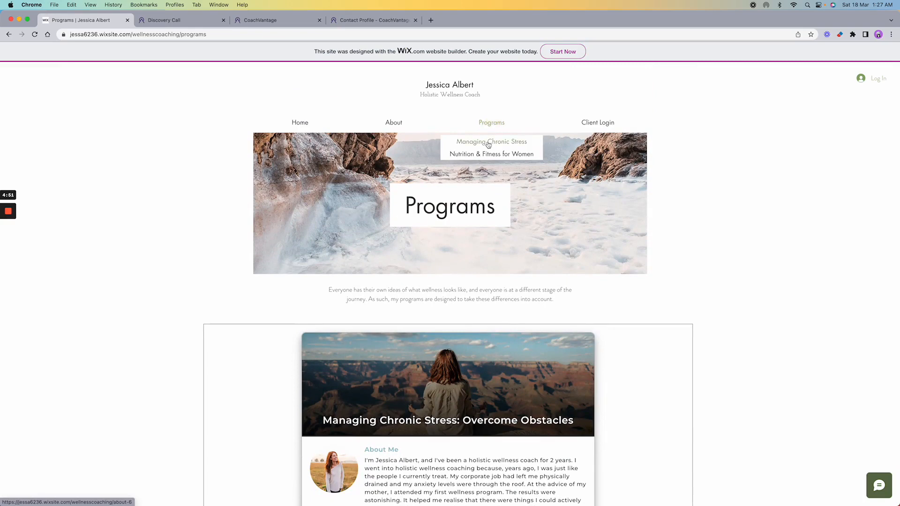
left_click(491, 146)
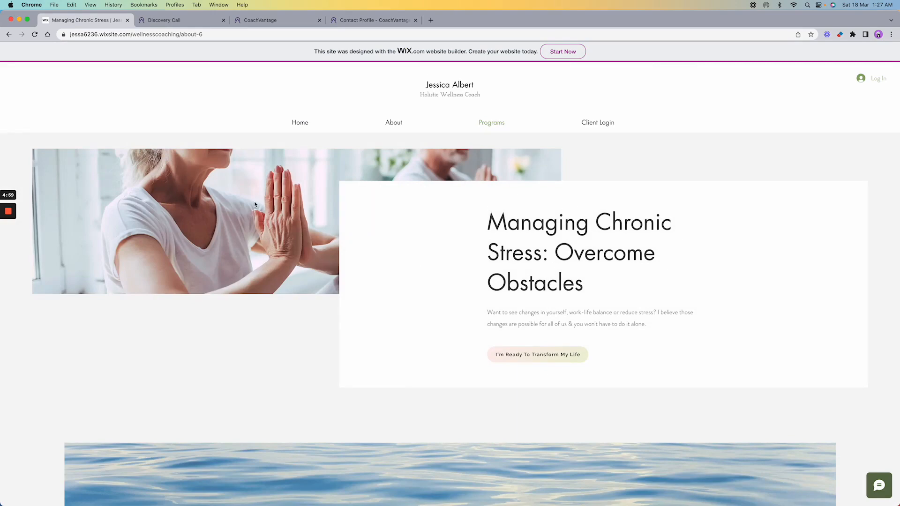
scroll(676, 310, "down", 3)
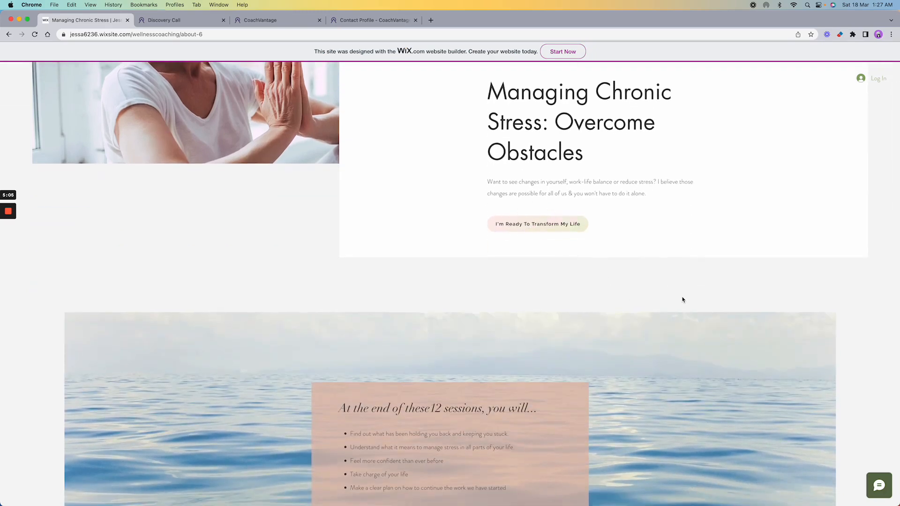
scroll(681, 300, "down", 7)
scroll(681, 300, "up", 1)
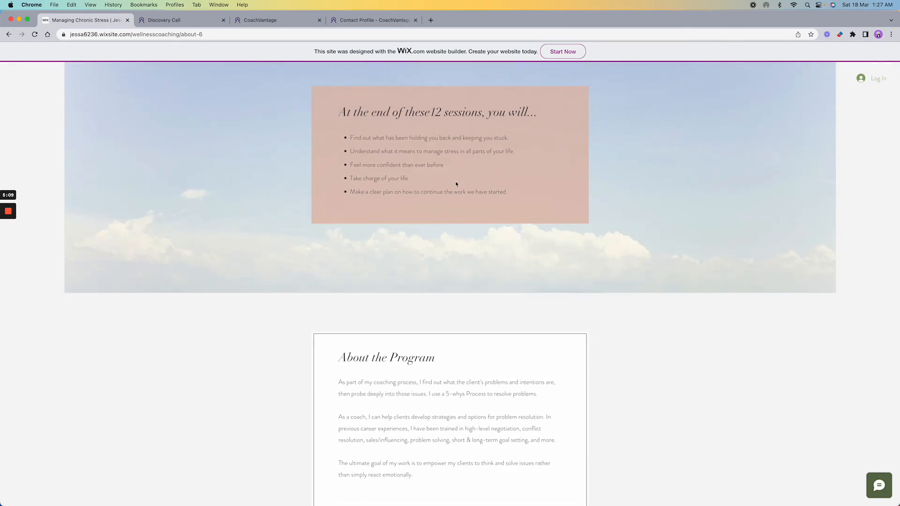
scroll(581, 238, "down", 7)
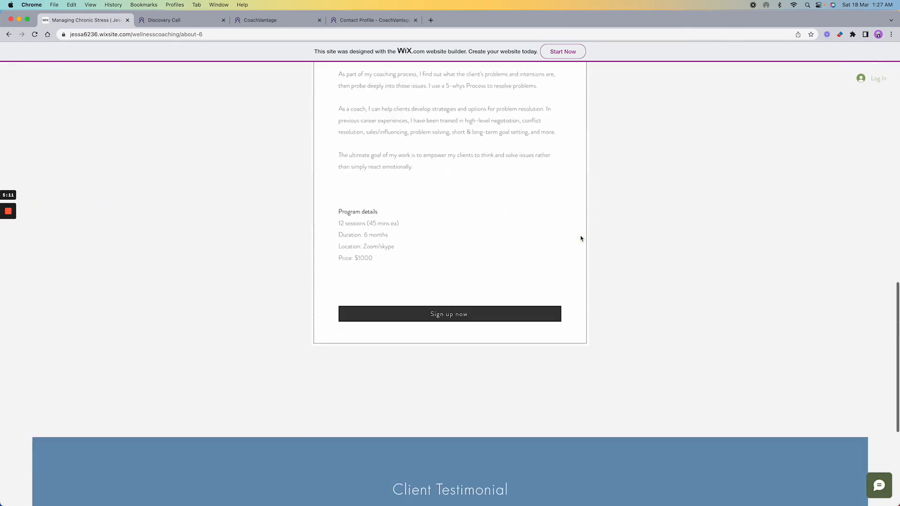
- Start the program sign-up, then return to the prospect's Contact Profile in CoachVantage
scroll(581, 238, "up", 1)
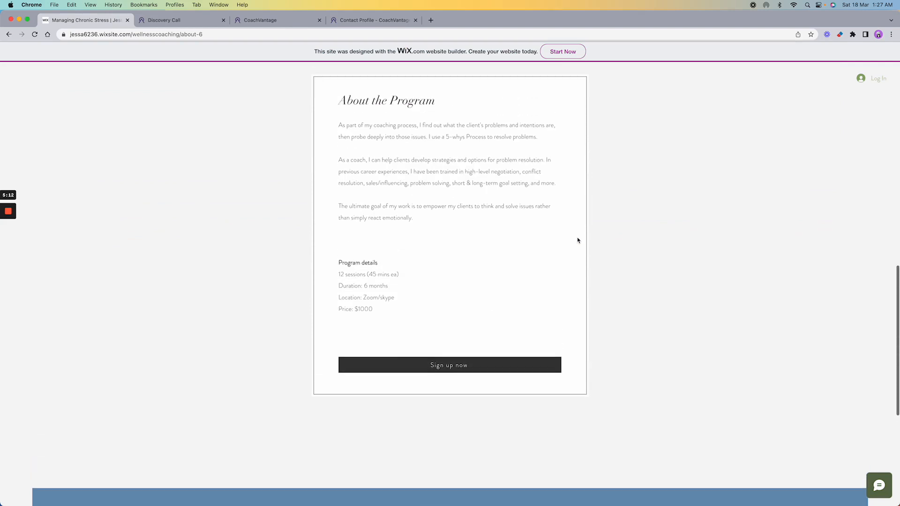
left_click(464, 369)
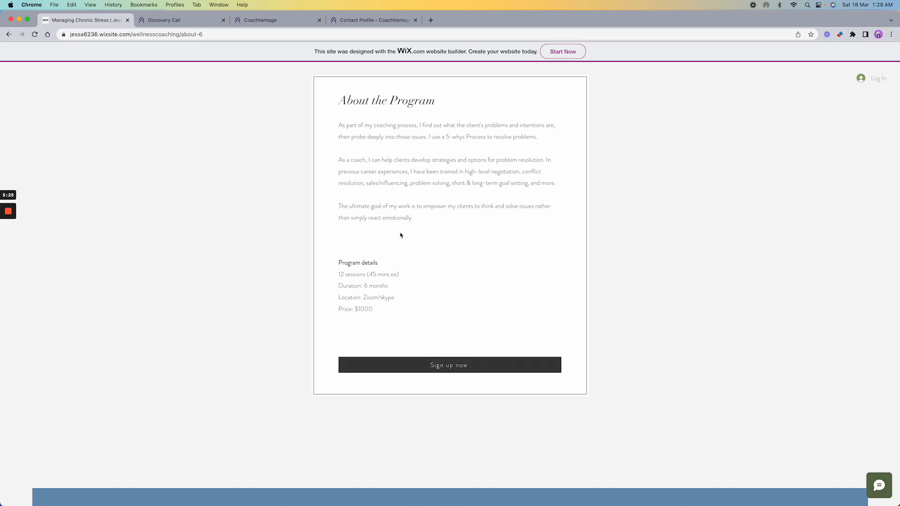
left_click(360, 21)
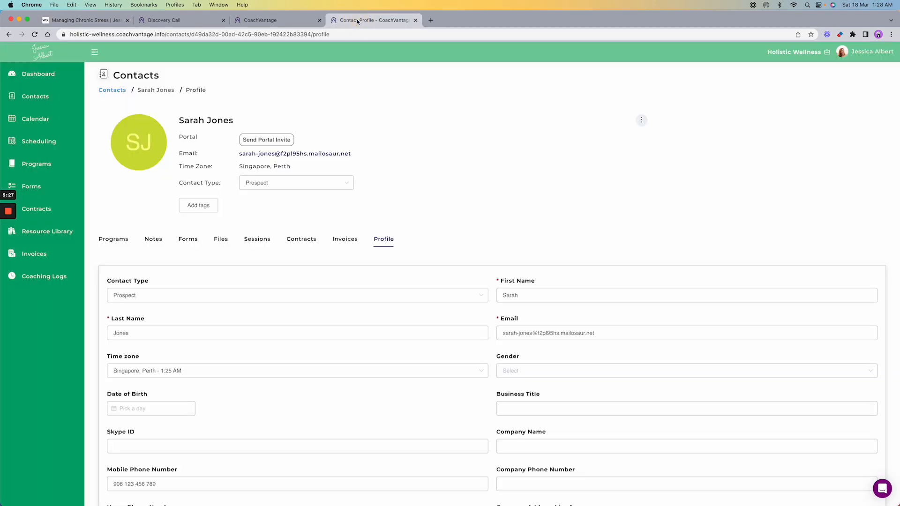
- Review the Managing Chronic Stress sign-up page and its web address
left_click(293, 22)
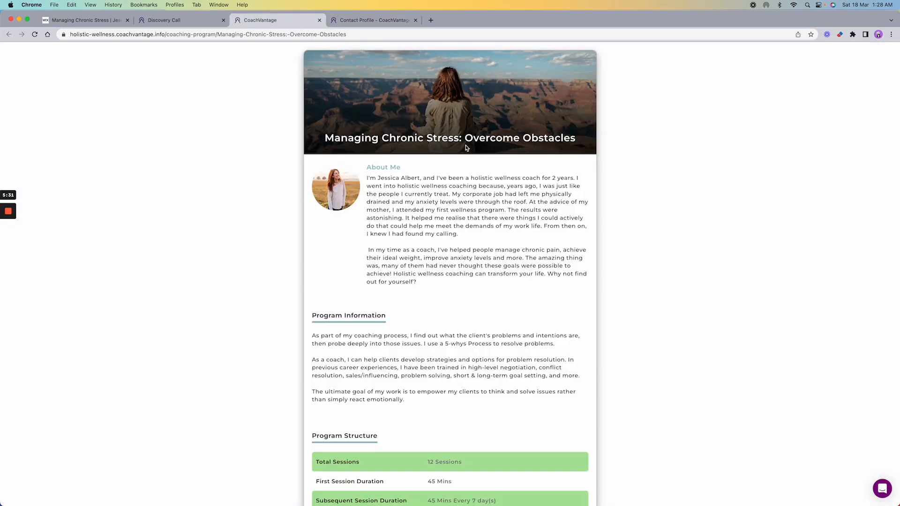
scroll(467, 148, "down", 3)
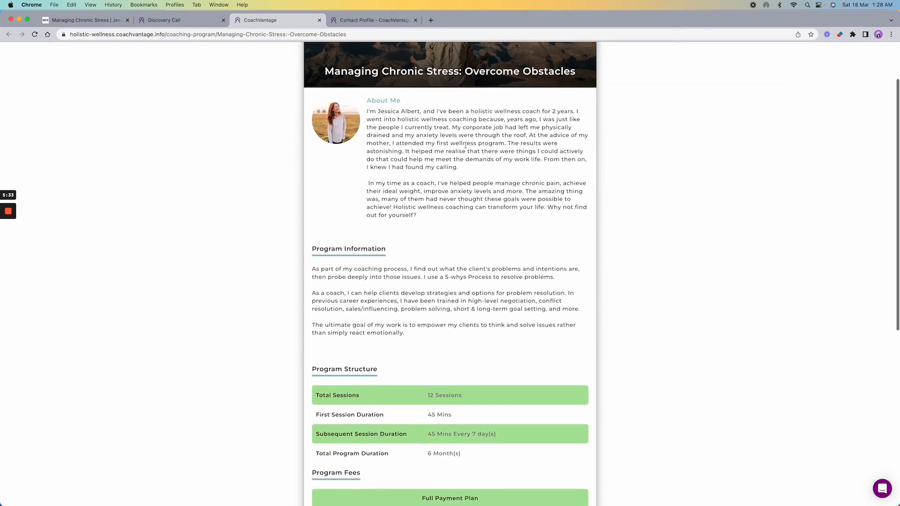
scroll(465, 146, "down", 5)
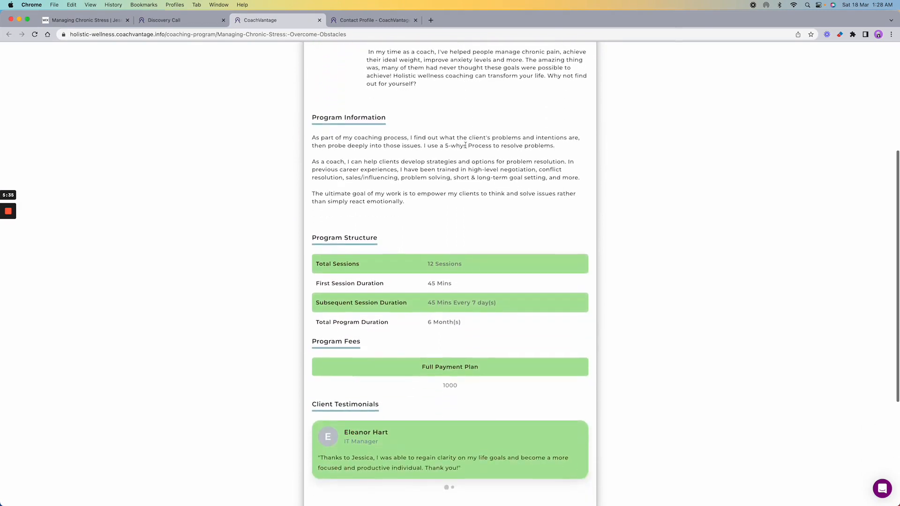
scroll(465, 146, "down", 7)
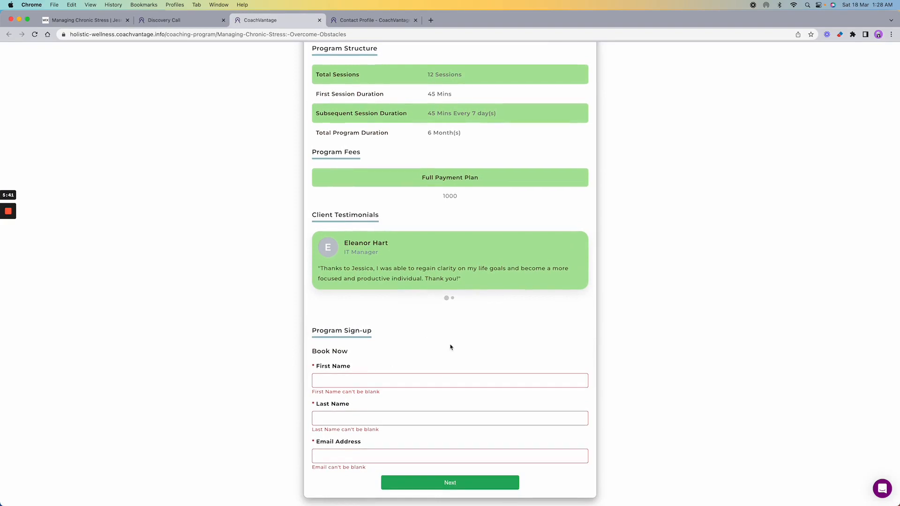
left_click(111, 35)
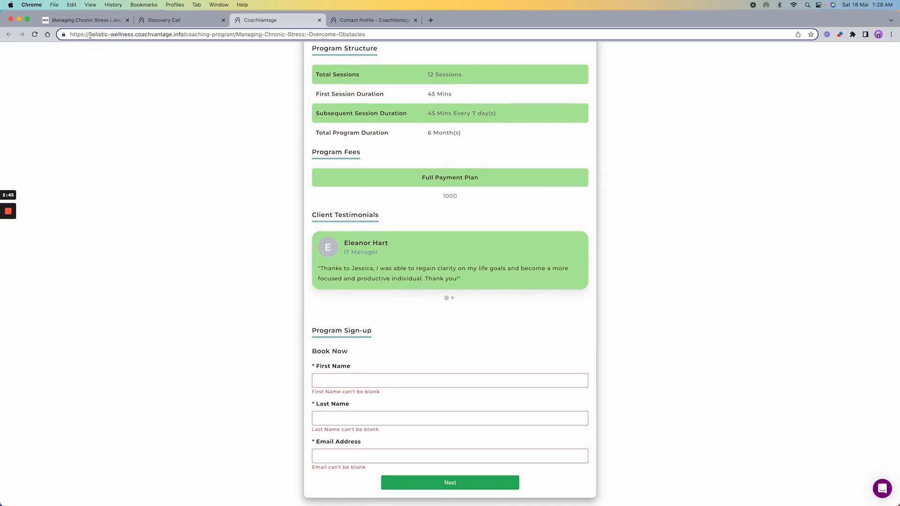
left_click_drag(89, 34, 134, 34)
- Scroll through the rest of the sign-up page, then return to the prospect's contact profile
scroll(207, 104, "up", 10)
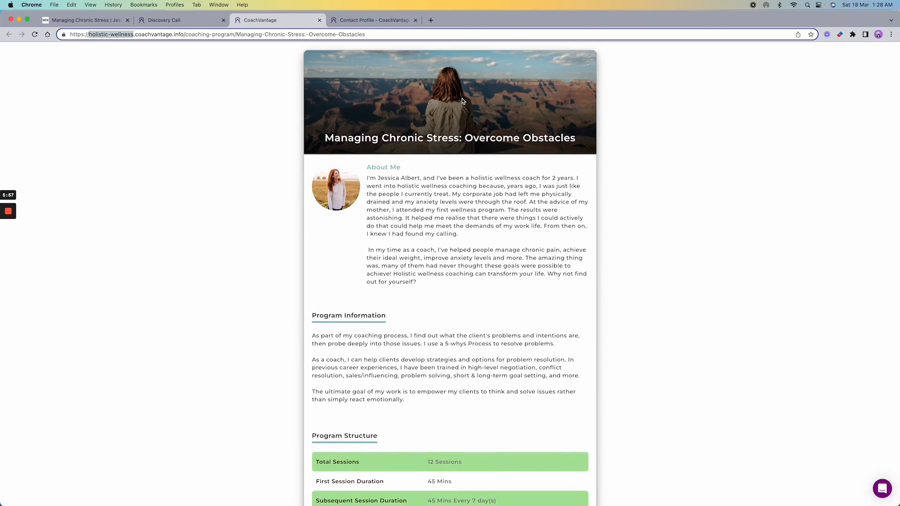
scroll(460, 160, "down", 2)
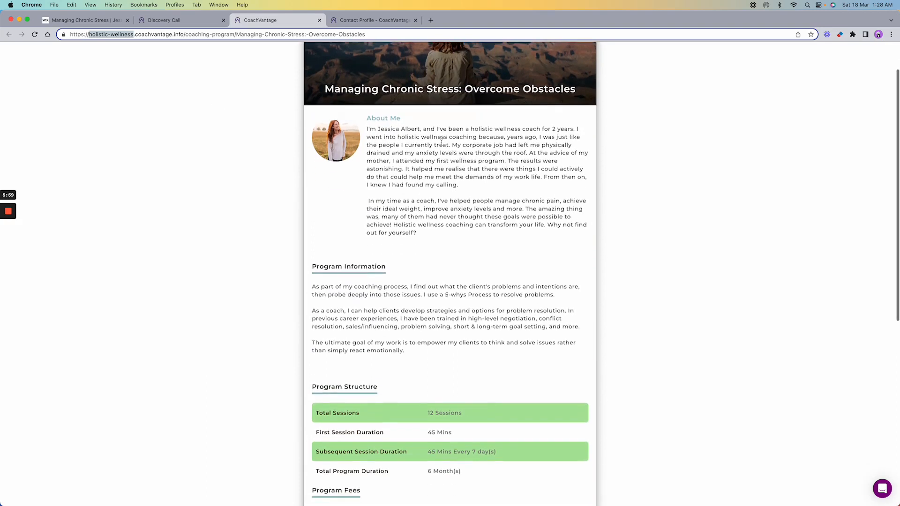
scroll(364, 205, "down", 2)
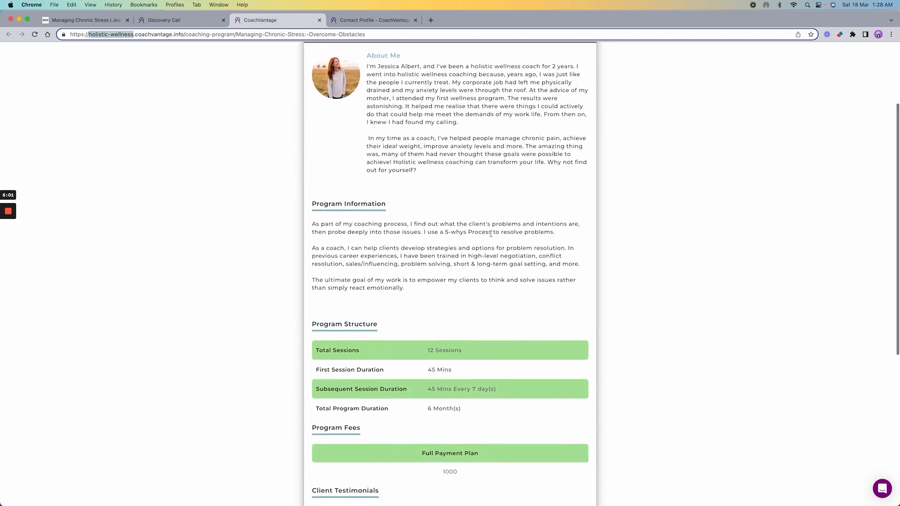
scroll(492, 232, "down", 5)
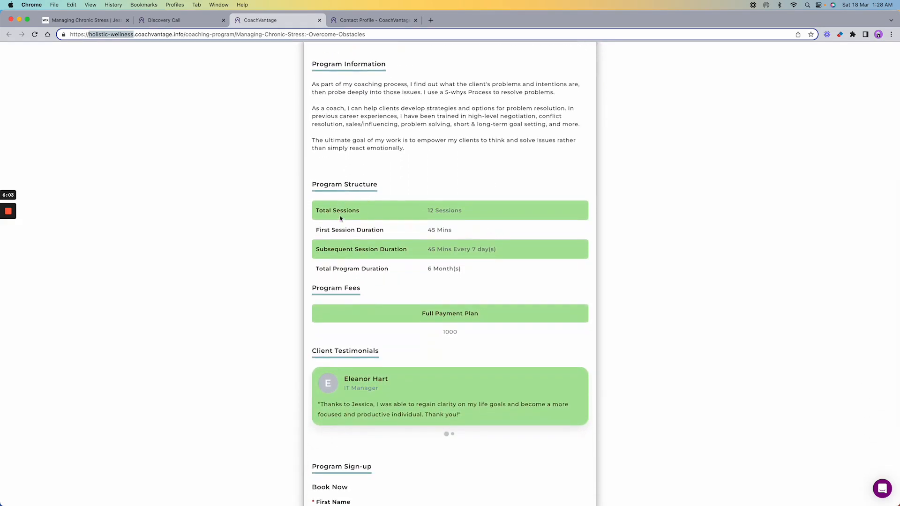
scroll(389, 195, "down", 1)
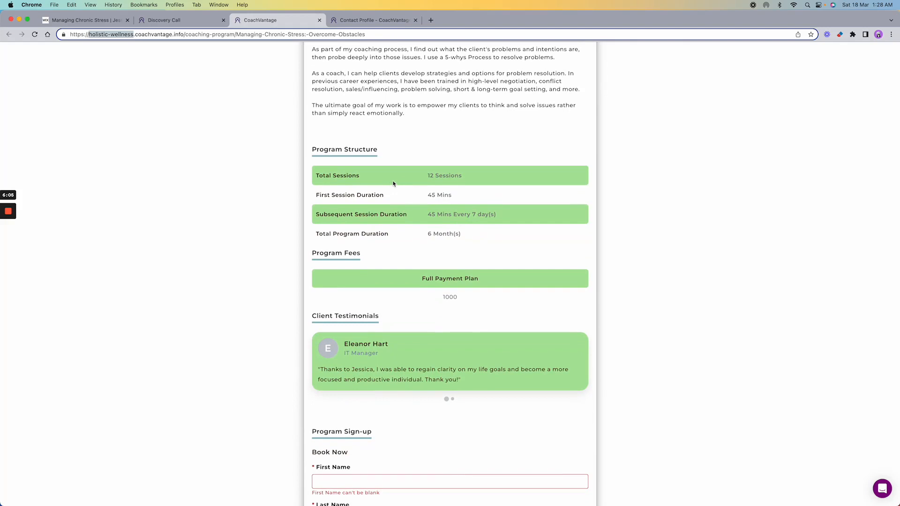
scroll(408, 183, "down", 2)
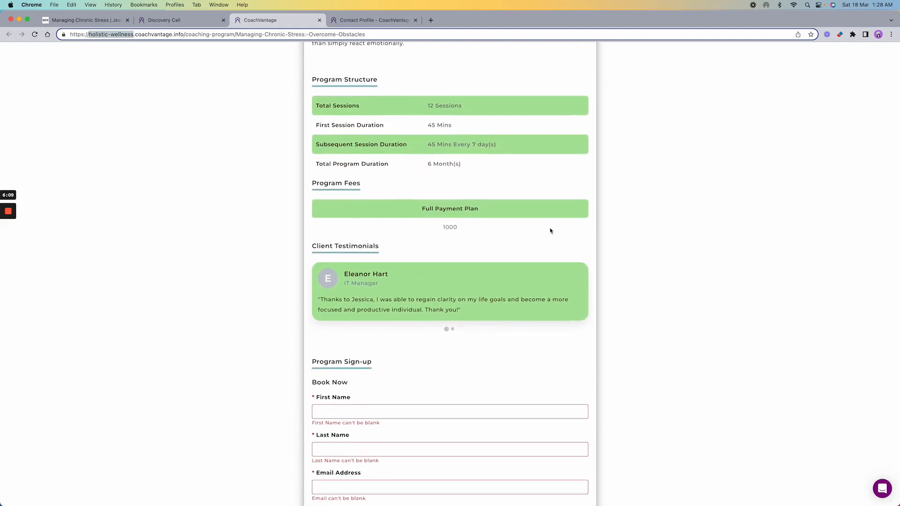
scroll(468, 201, "down", 1)
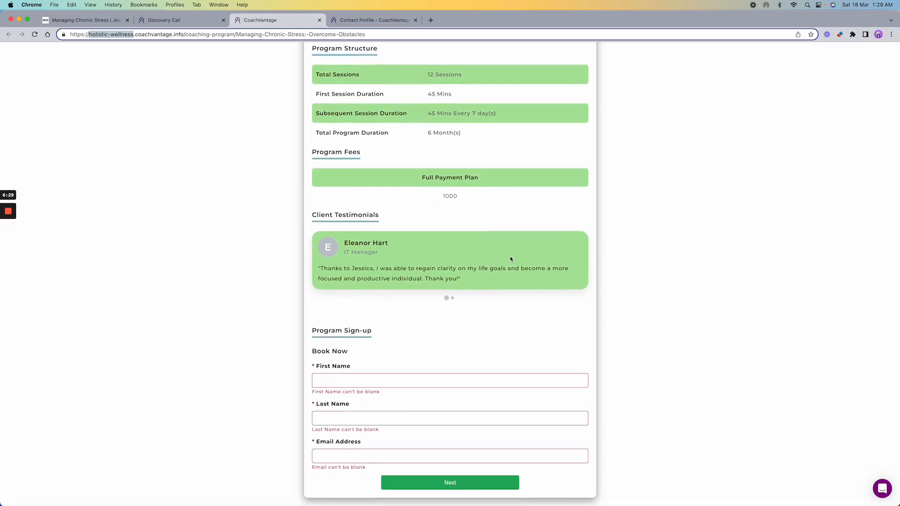
scroll(511, 257, "up", 10)
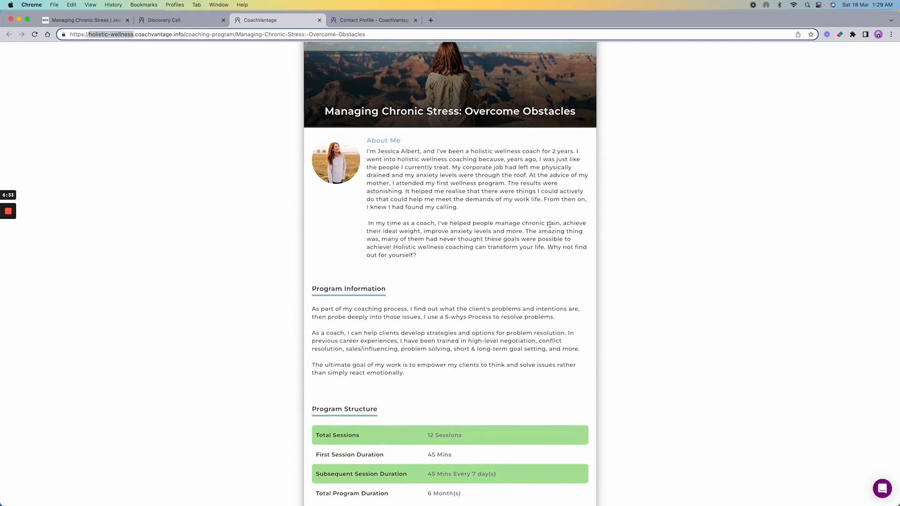
scroll(507, 258, "down", 10)
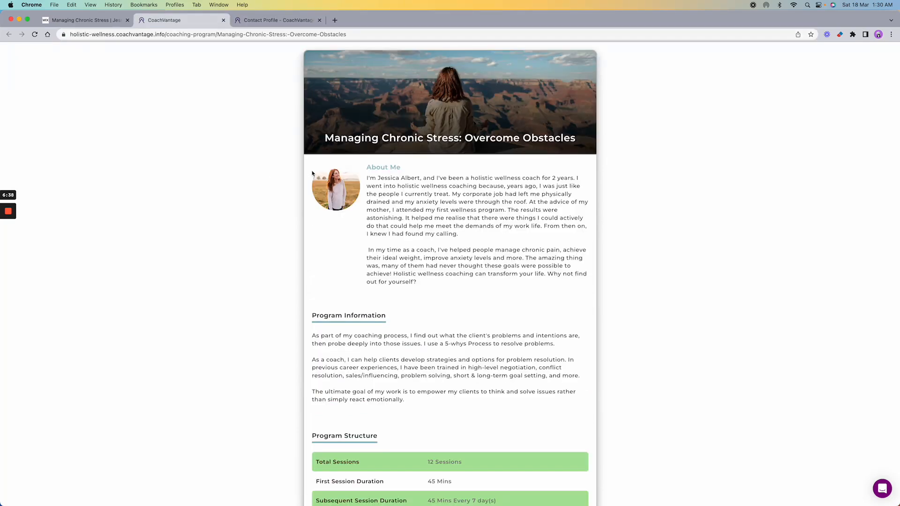
left_click(276, 21)
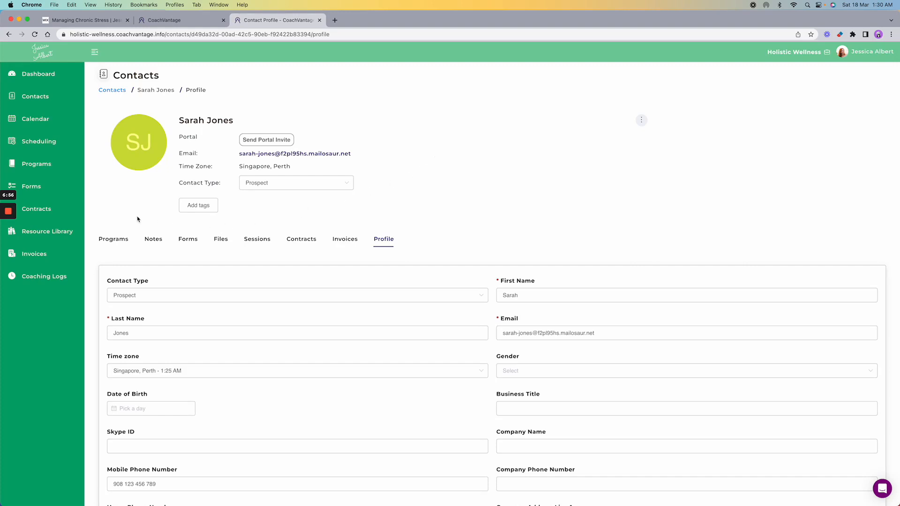
- Check the contact's Programs tab and Start New Program options, then open the main Programs list
left_click(120, 240)
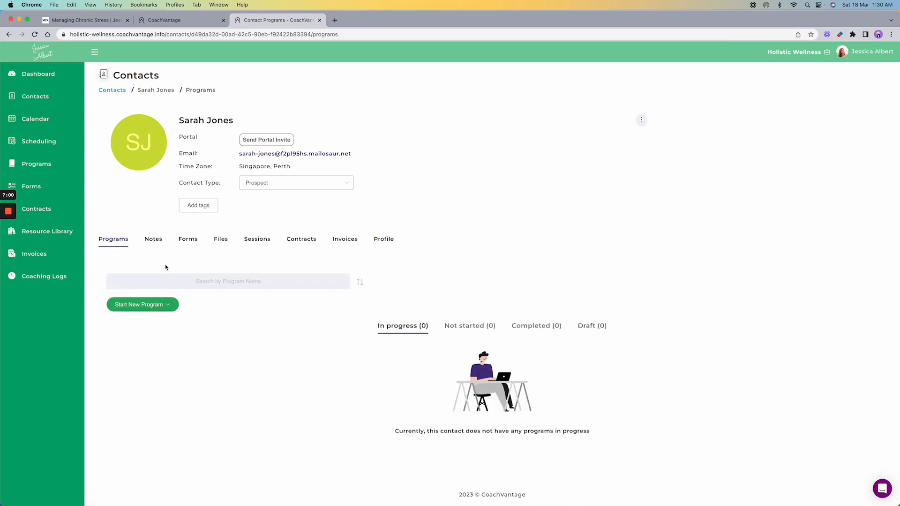
left_click(168, 304)
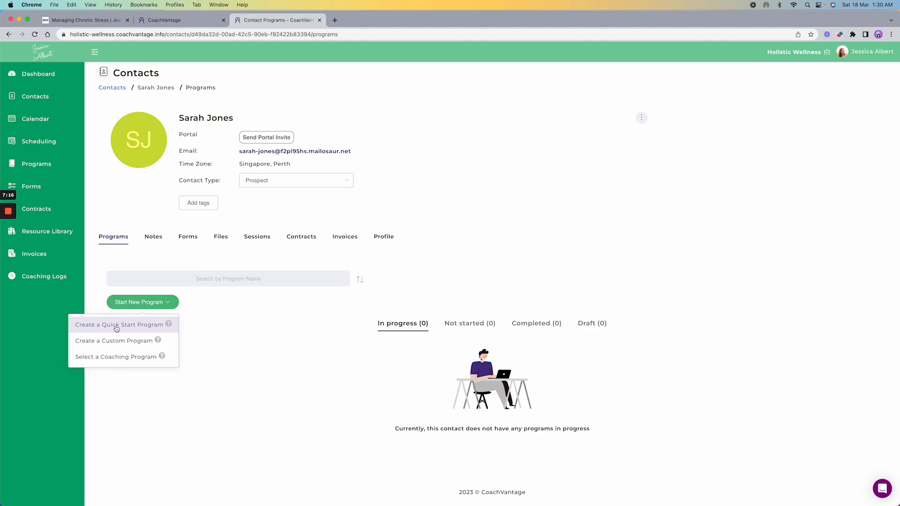
left_click(266, 327)
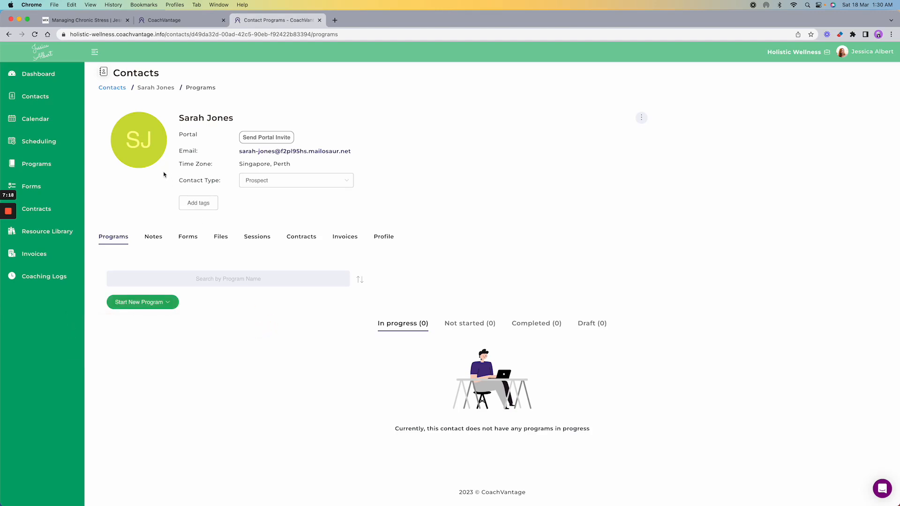
left_click(36, 167)
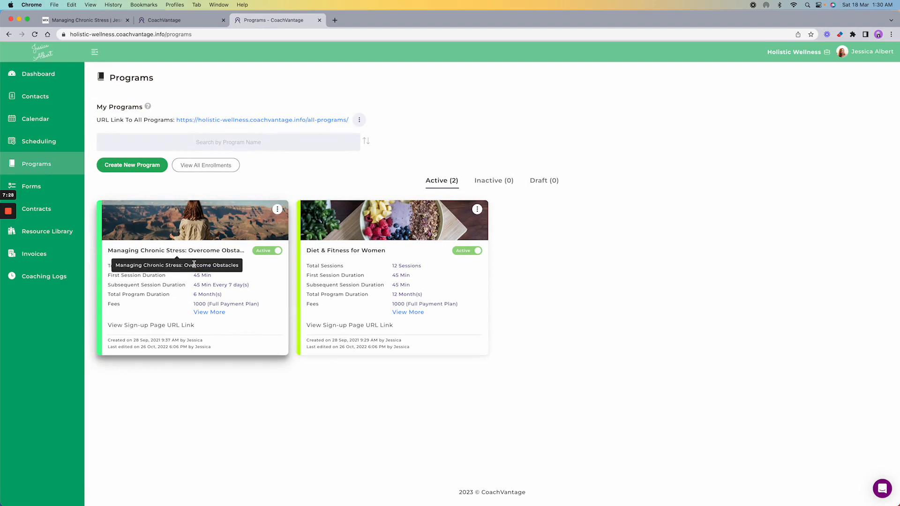
- Open the Managing Chronic Stress sign-up URL in a new tab and look it over
mouse_move(166, 327)
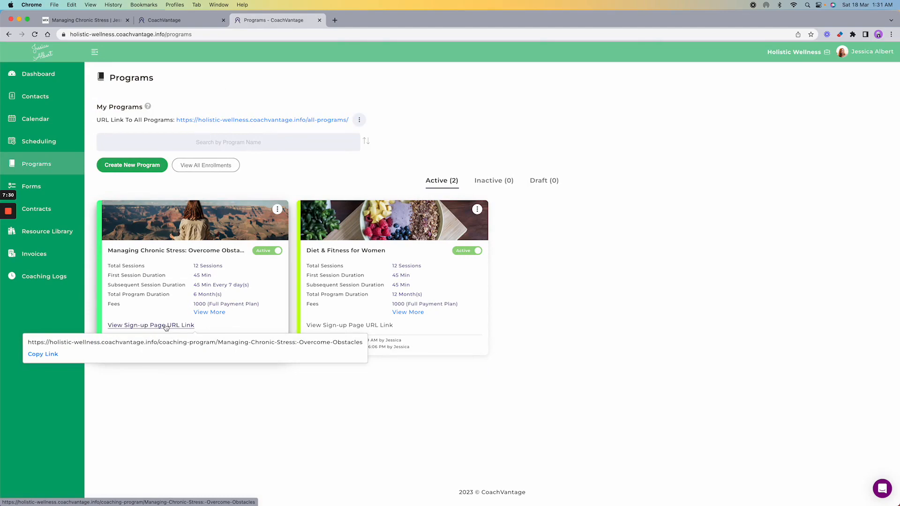
left_click(166, 327)
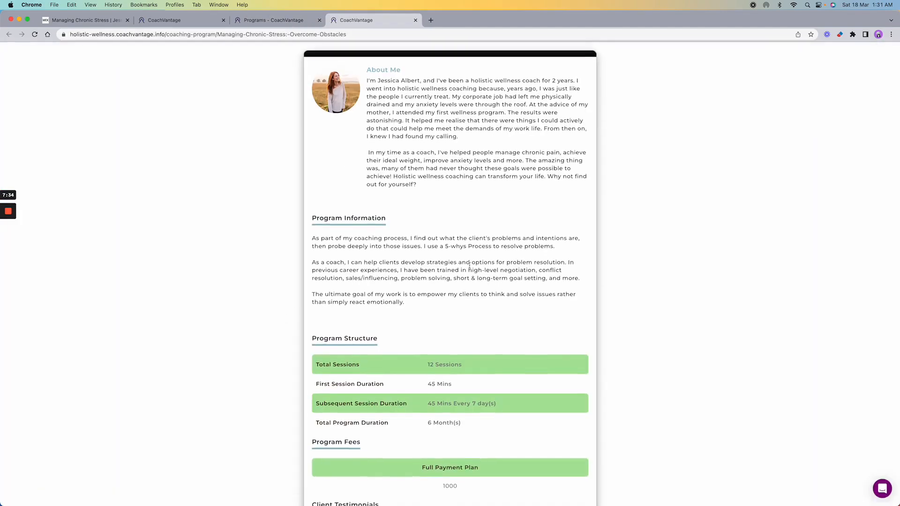
scroll(470, 265, "down", 2)
scroll(470, 266, "up", 5)
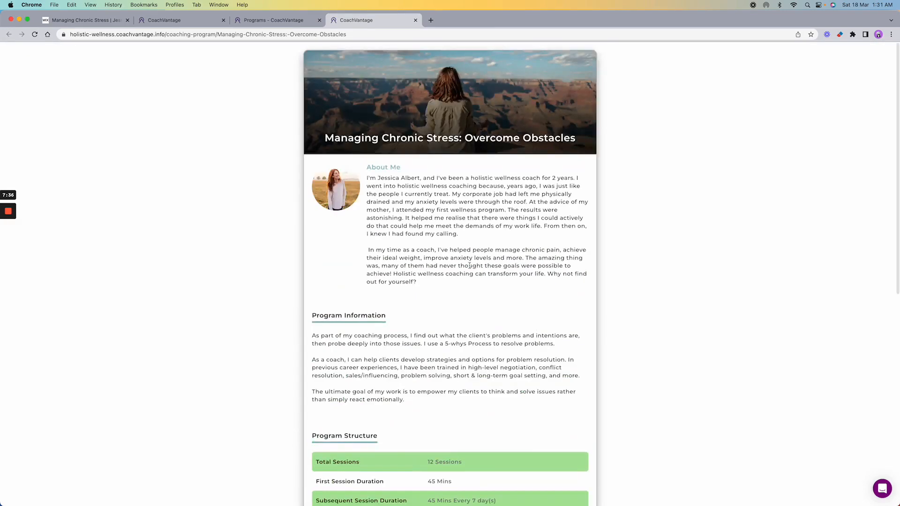
- Back on the Programs list, choose Edit from the Managing Chronic Stress card's menu
left_click(251, 21)
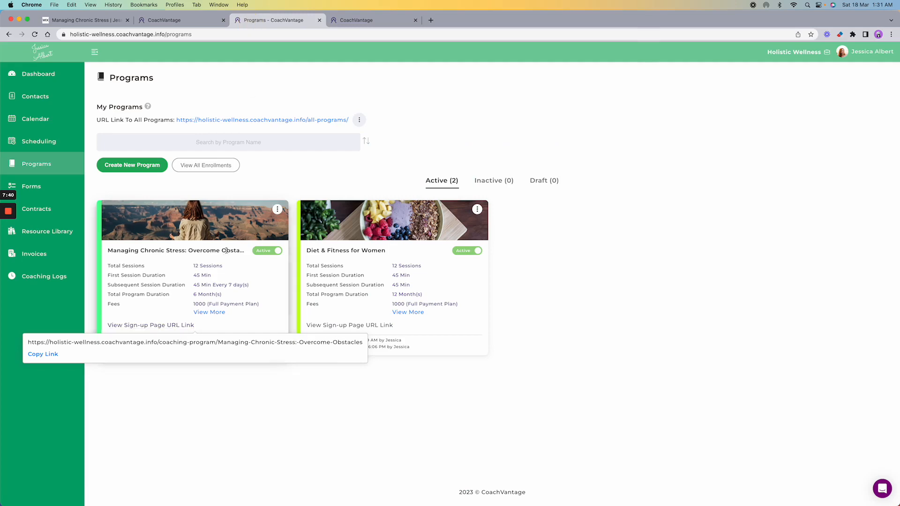
left_click(277, 209)
left_click(239, 230)
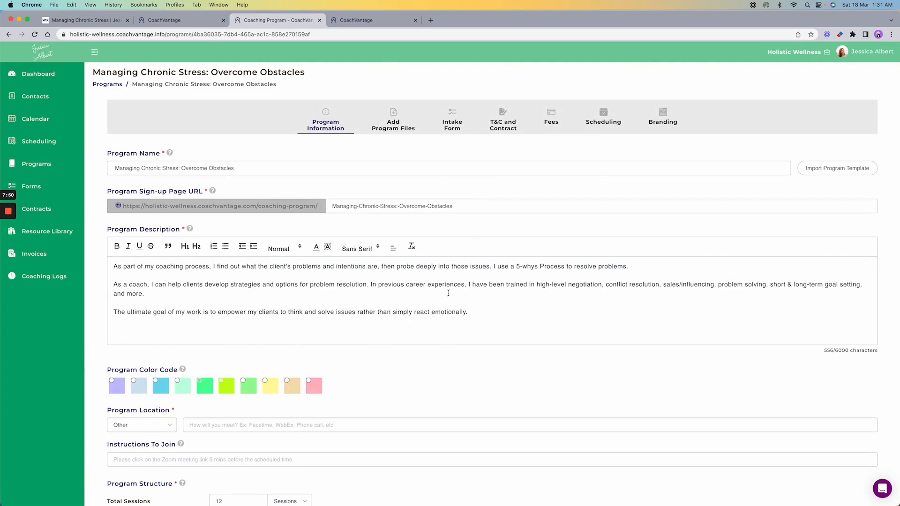
- Keep 12 public 45-minute sessions every 7 days over 6 months and continue to program files
scroll(431, 288, "down", 10)
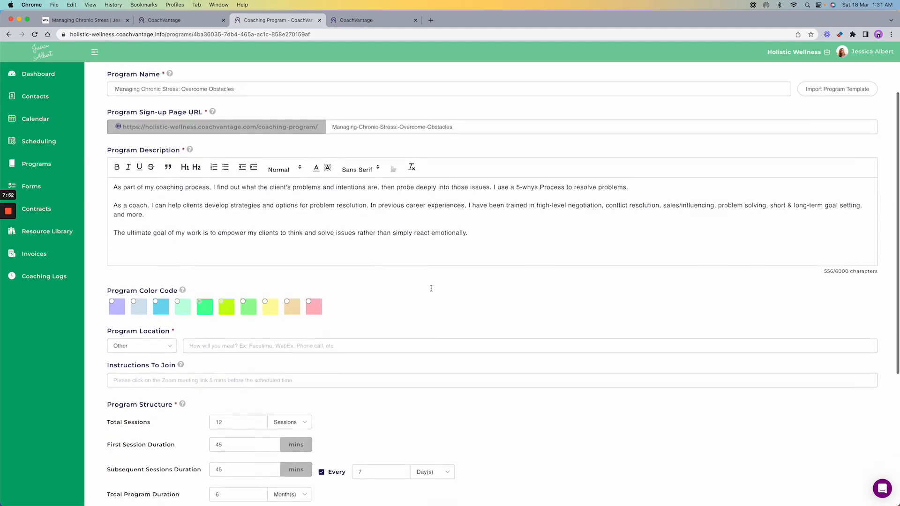
scroll(432, 291, "down", 3)
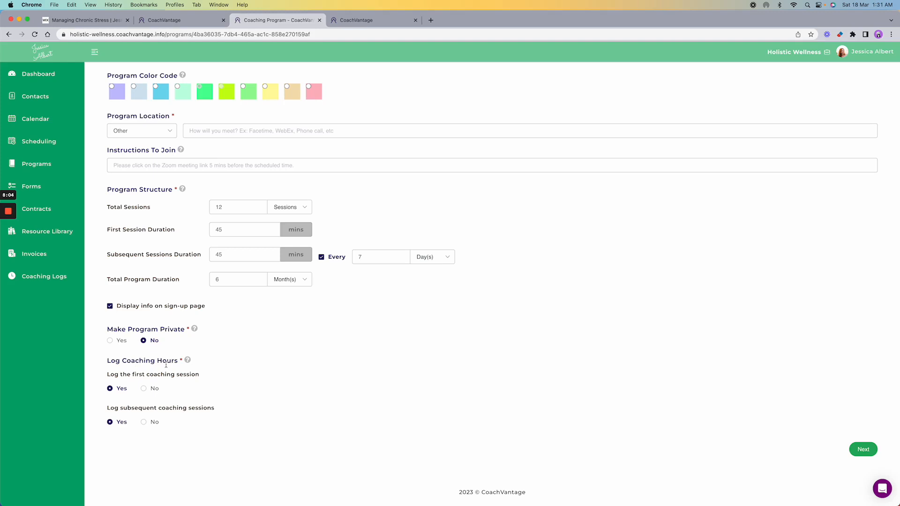
left_click(863, 449)
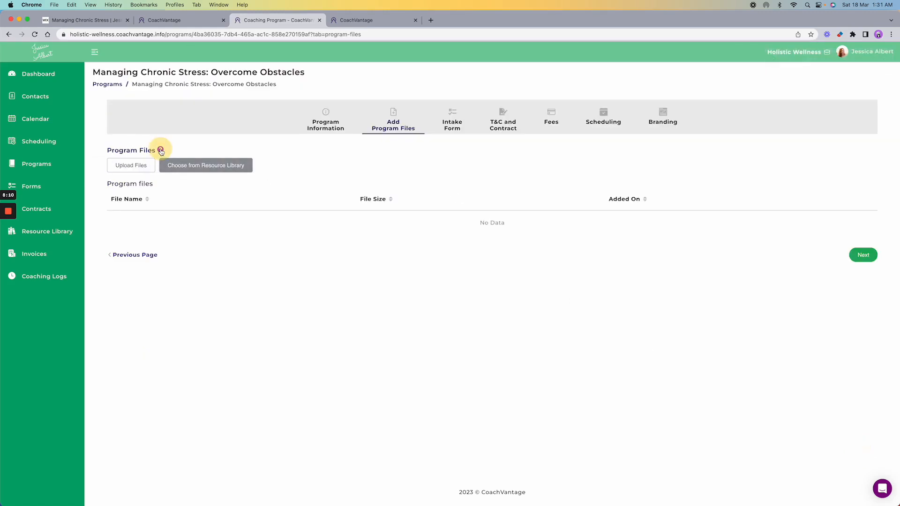
- Dismiss the Program Files help popover and go to the program's Intake Form step
mouse_move(161, 151)
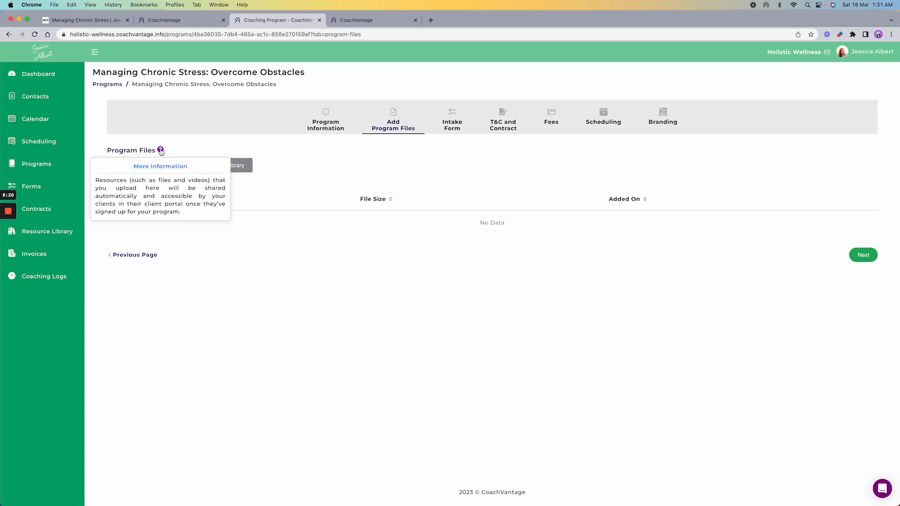
left_click(311, 156)
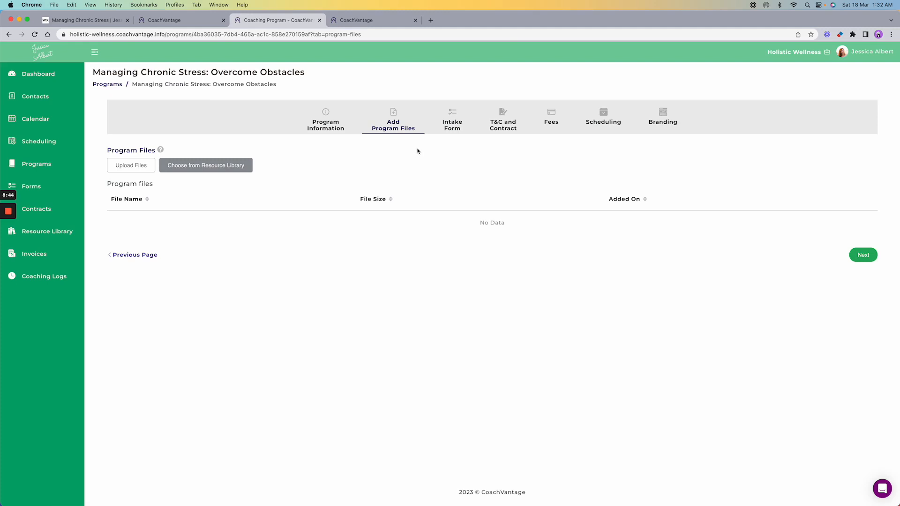
left_click(455, 129)
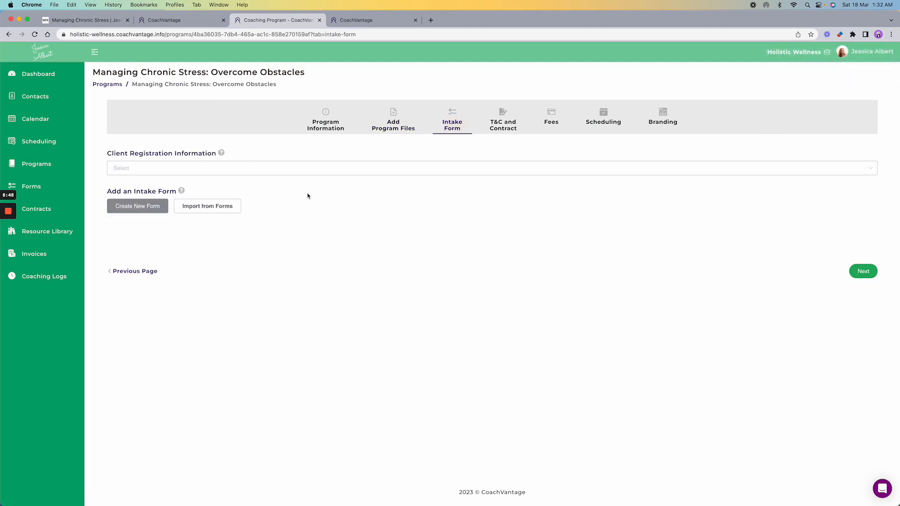
- Cancel importing an intake form without choosing one, then save and go to T&C and Contract
left_click(207, 207)
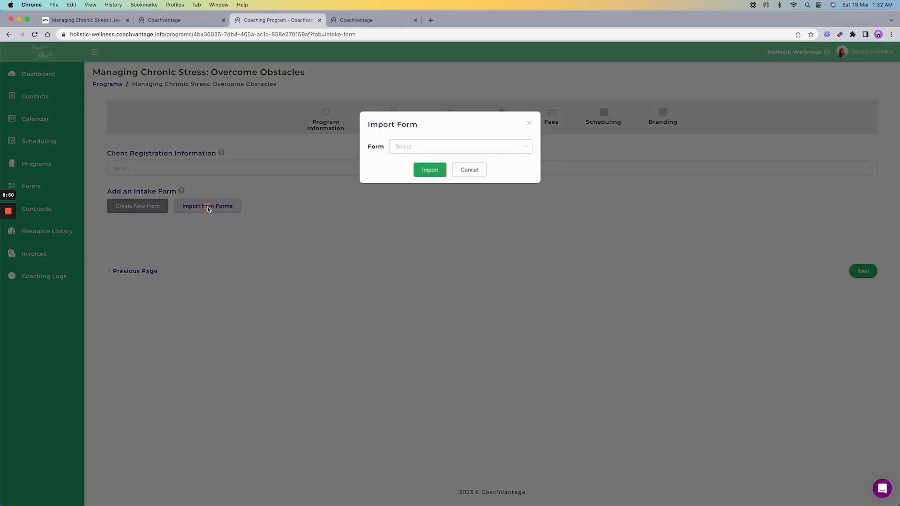
left_click(473, 151)
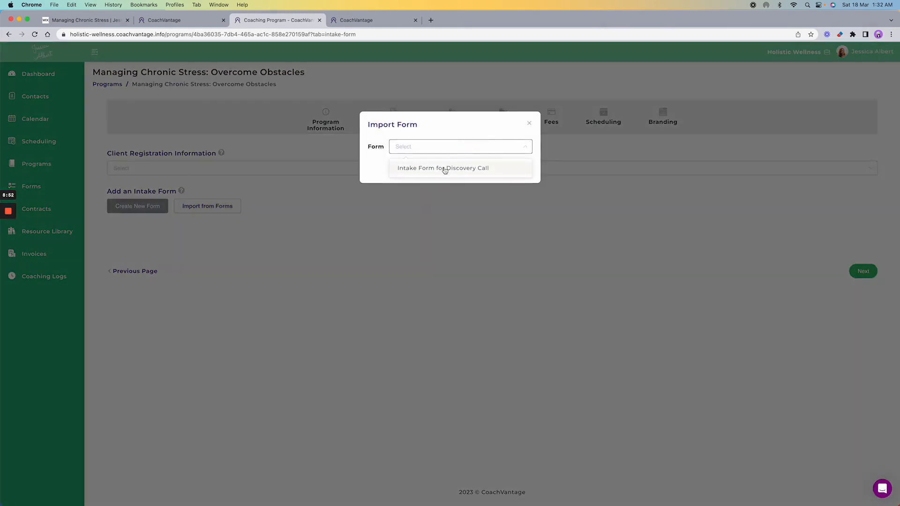
left_click(367, 166)
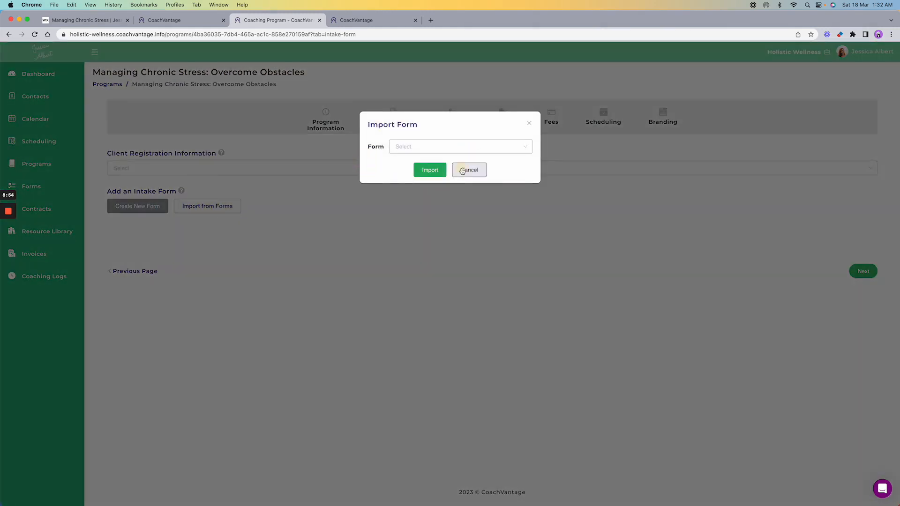
left_click(462, 171)
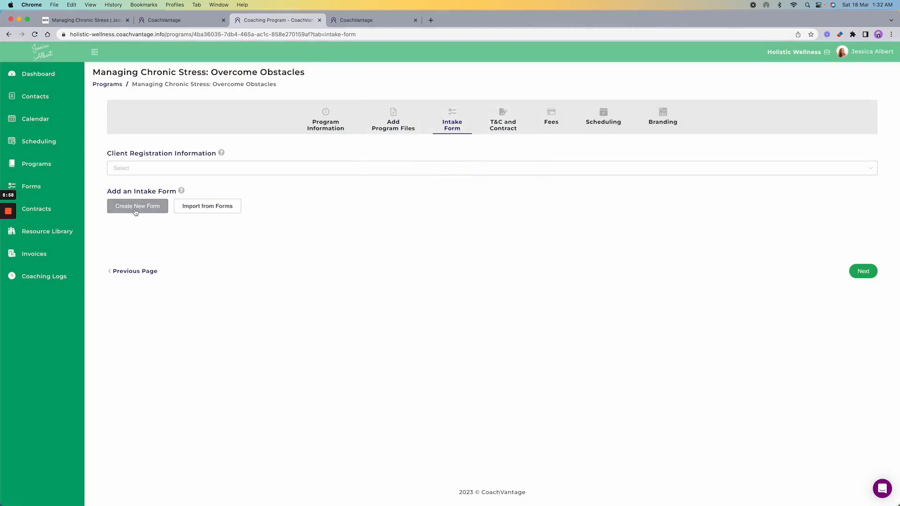
left_click(501, 125)
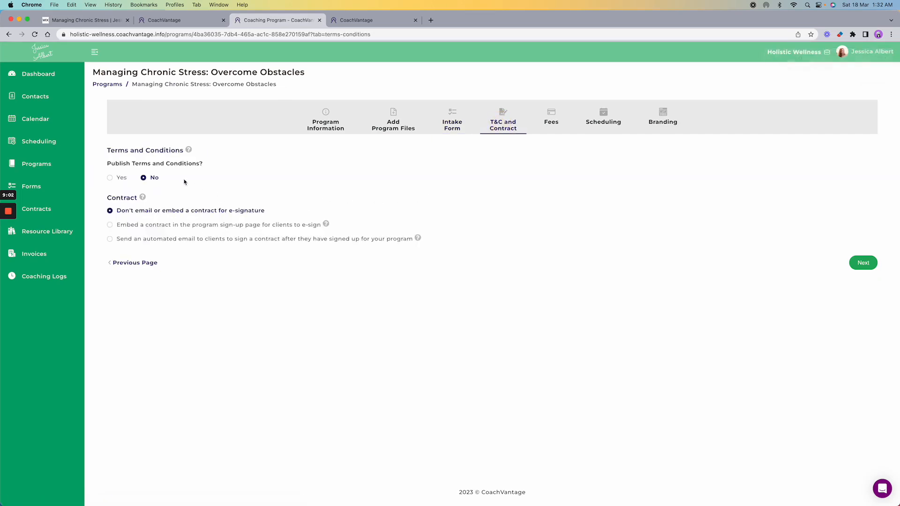
- Leave Publish Terms and Conditions set to No and continue to the program's Fees step
left_click(111, 179)
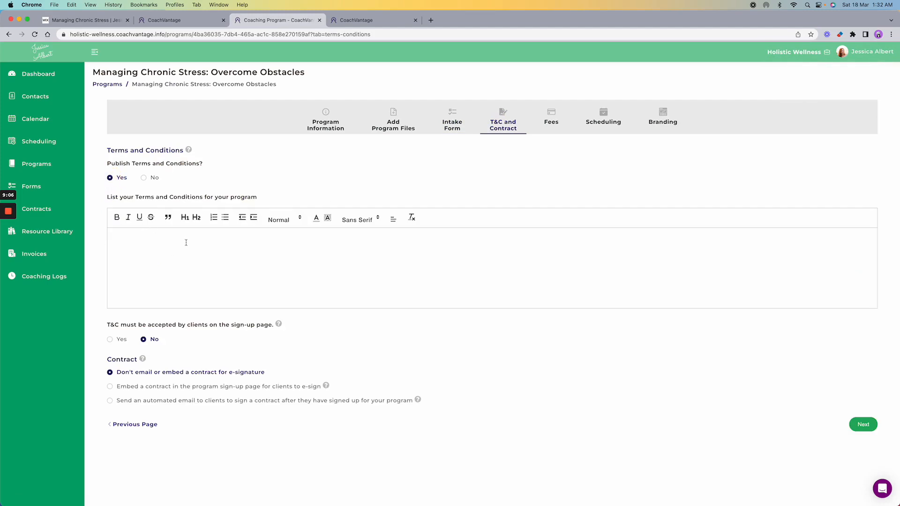
left_click(143, 178)
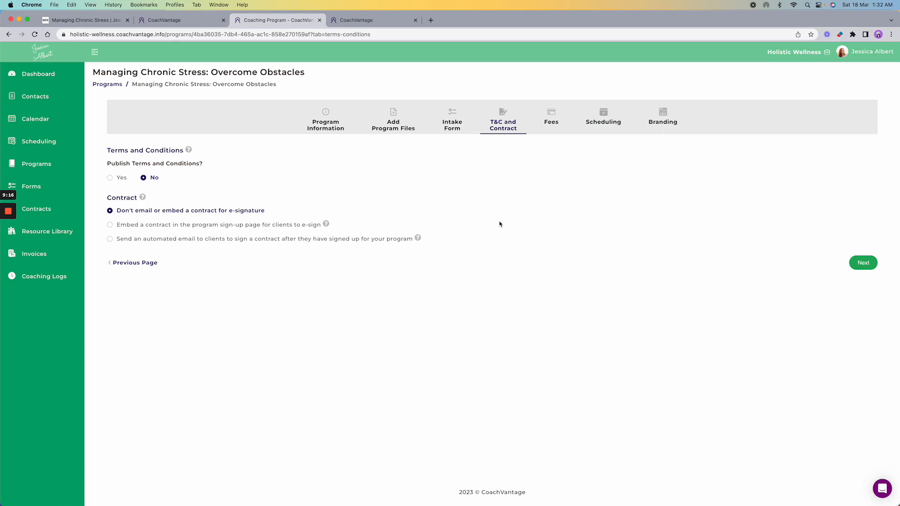
left_click(553, 122)
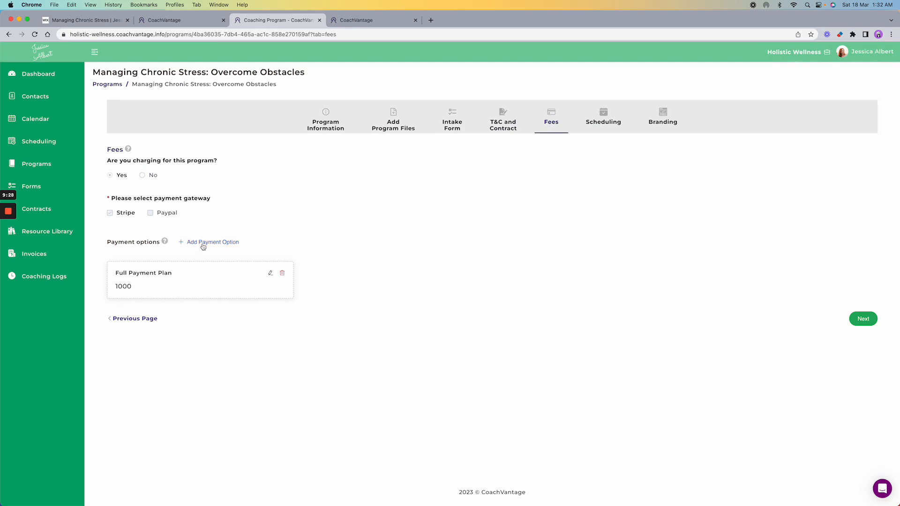
- Open the program's Scheduling step, with both client self-service scheduling options set to No
left_click(603, 123)
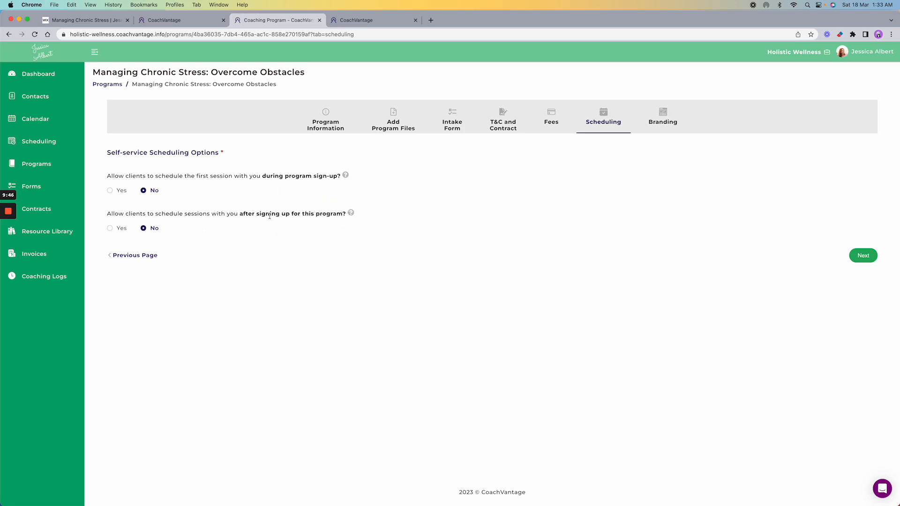
mouse_move(351, 214)
- Open the program's Branding settings and click into the Video URL field
left_click(655, 121)
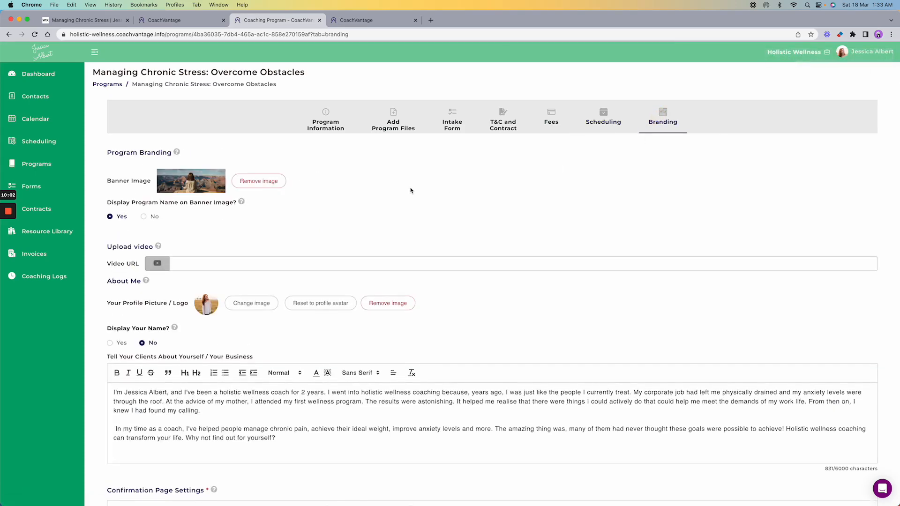
scroll(410, 191, "down", 2)
scroll(410, 190, "down", 1)
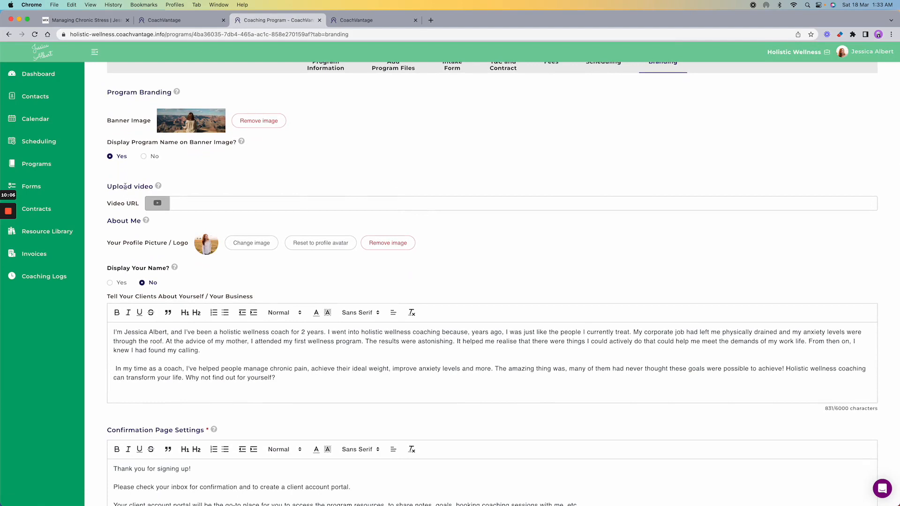
left_click(184, 206)
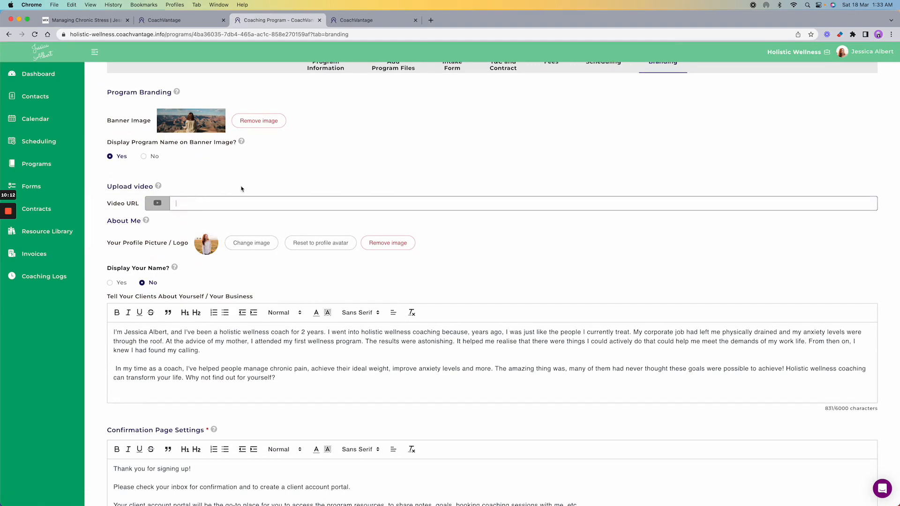
- Scroll through the sign-up page preview, then save and publish the program
scroll(241, 189, "up", 3)
scroll(247, 184, "down", 1)
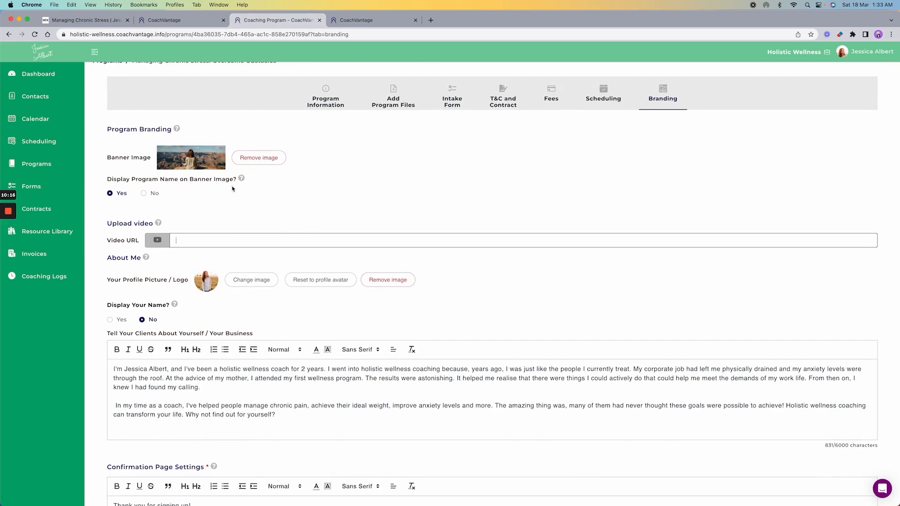
scroll(343, 204, "down", 5)
scroll(343, 204, "down", 5)
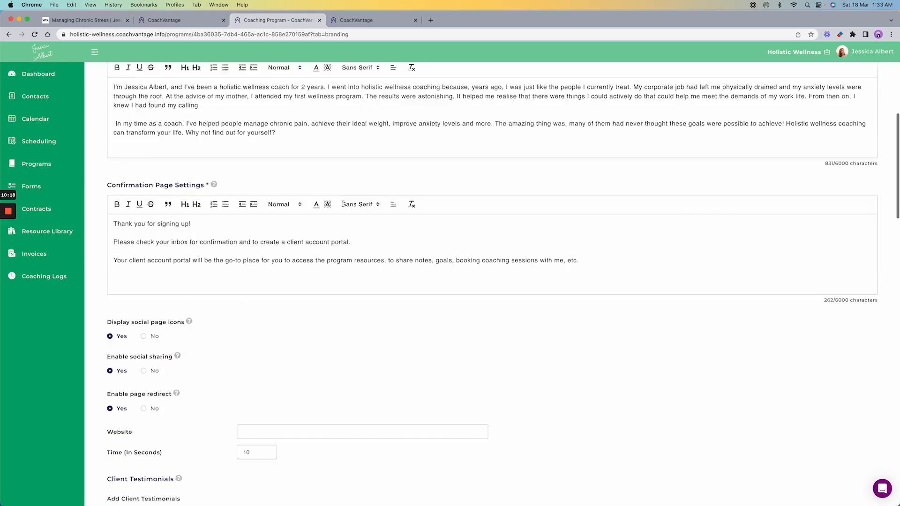
scroll(342, 206, "down", 2)
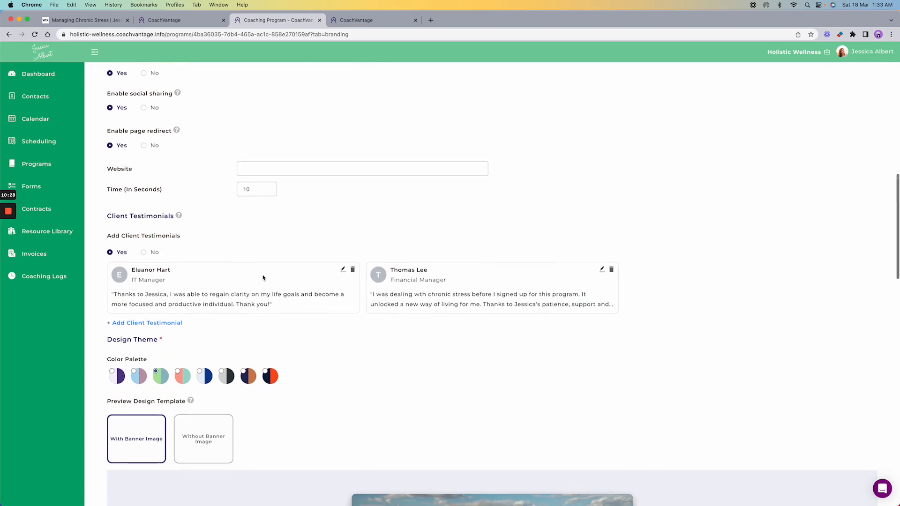
scroll(320, 278, "down", 5)
scroll(319, 278, "down", 4)
scroll(320, 278, "up", 1)
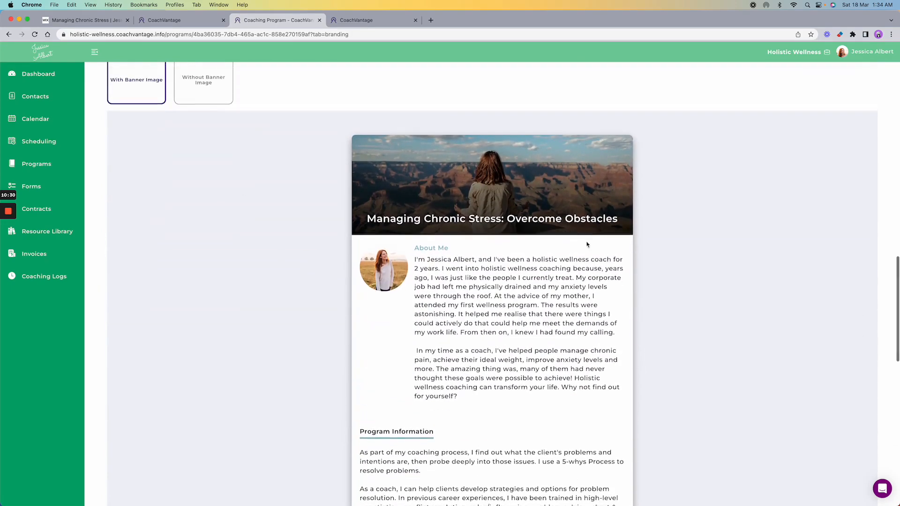
scroll(581, 257, "down", 3)
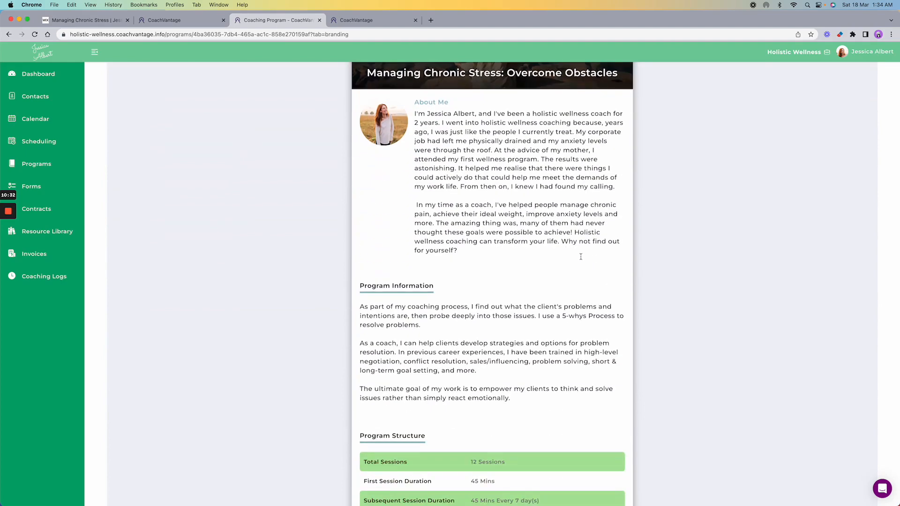
scroll(635, 259, "down", 10)
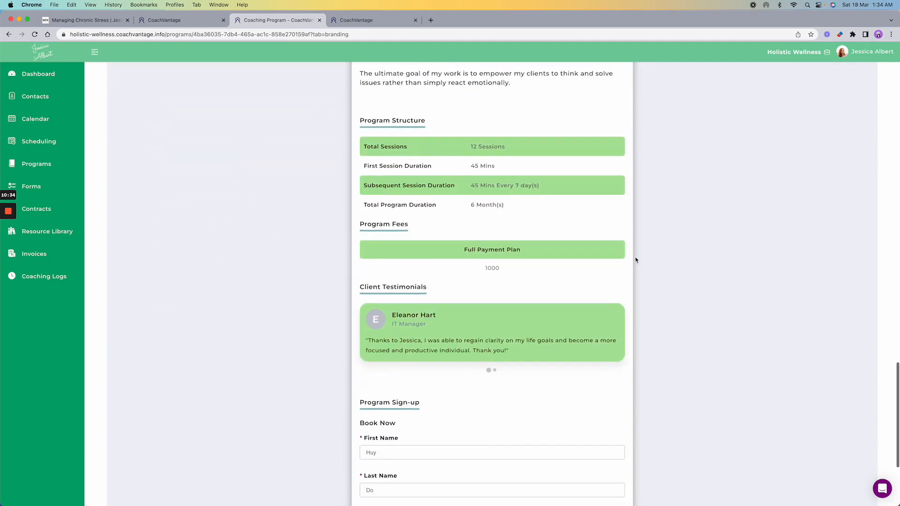
scroll(636, 259, "down", 1)
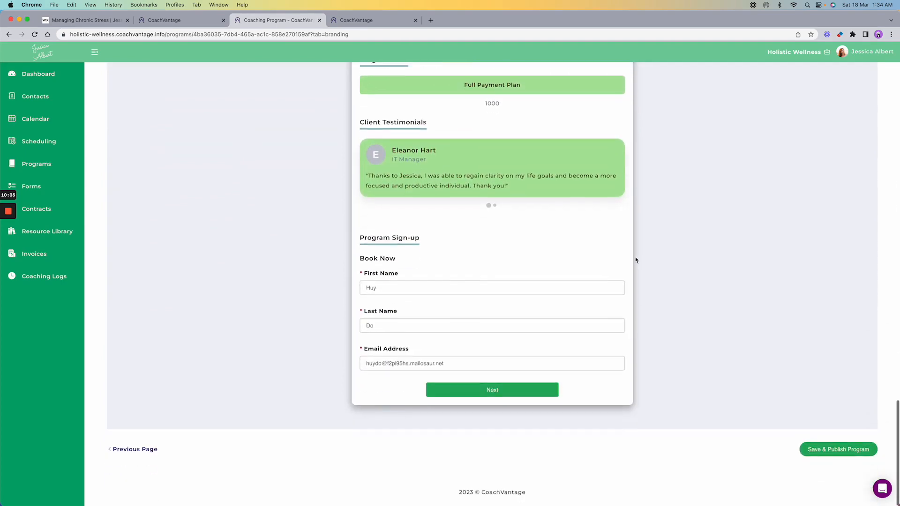
left_click(833, 454)
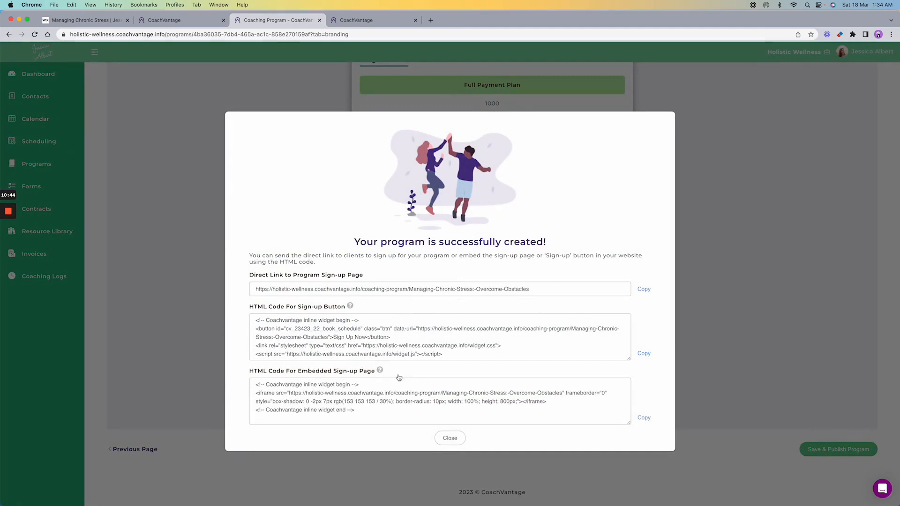
- Copy the embedded sign-up code, then select the Direct Link heading and copy the sign-up URL
left_click(645, 418)
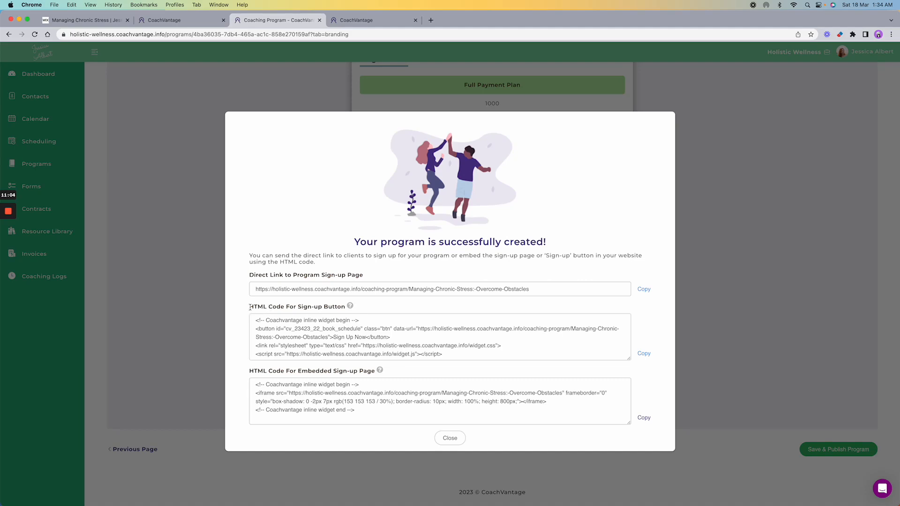
left_click_drag(250, 308, 348, 308)
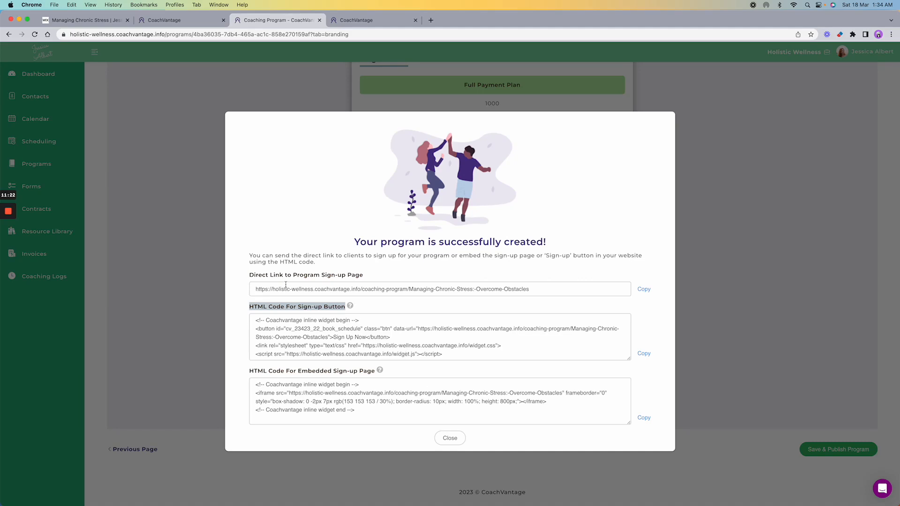
left_click_drag(249, 275, 380, 279)
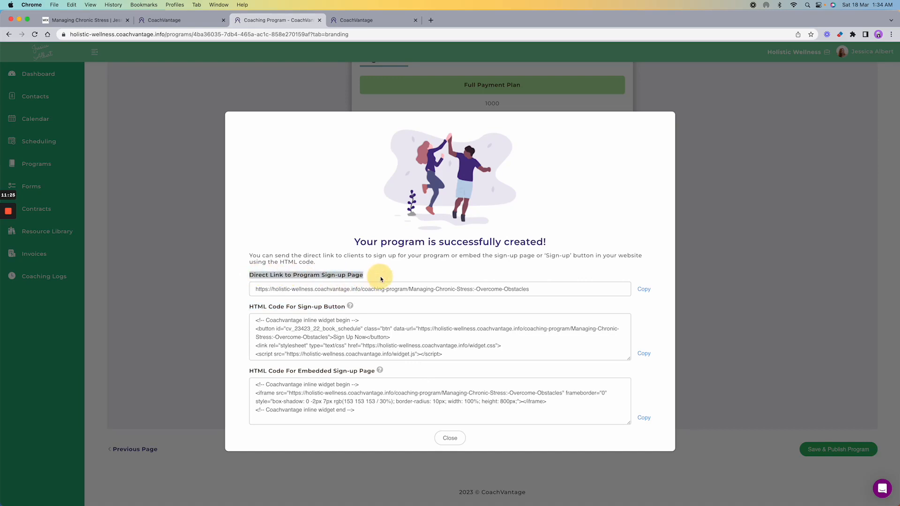
left_click(644, 289)
- Close the success dialog, preview the Discovery Call booking page, then edit the Discovery Call event
left_click(450, 437)
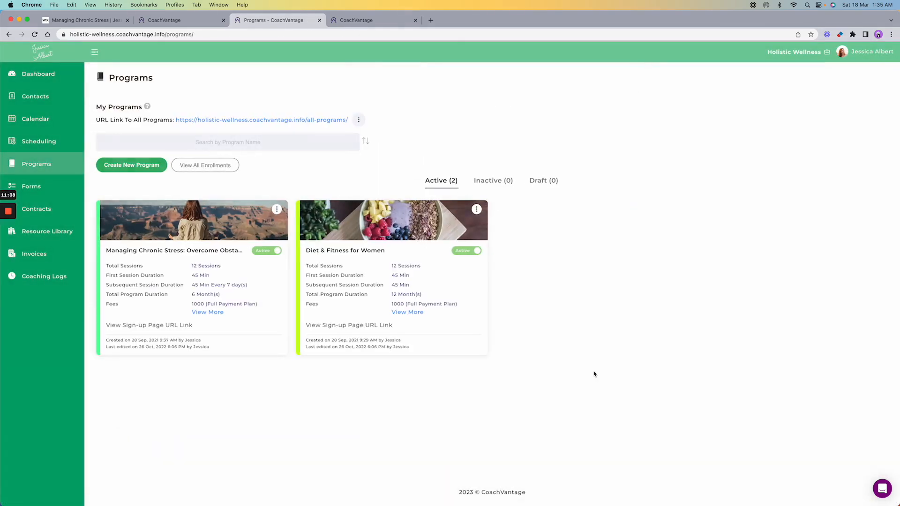
left_click(37, 145)
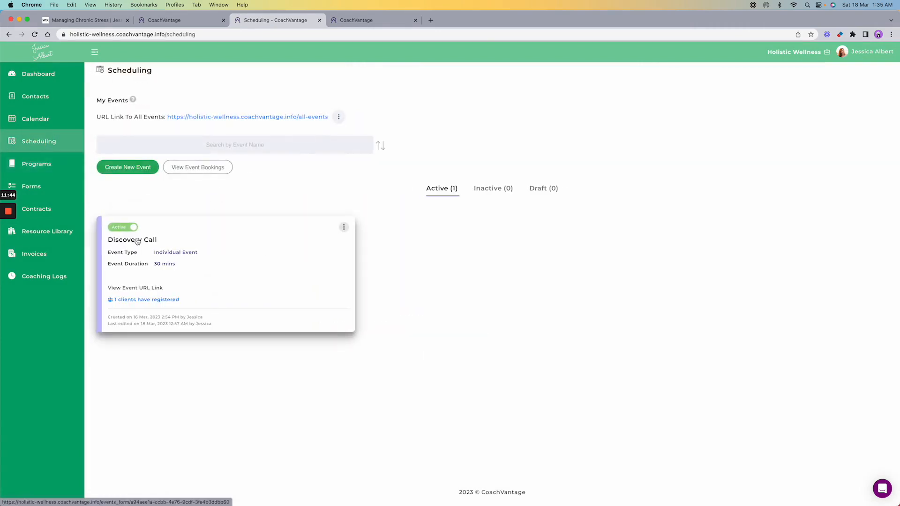
left_click(145, 288)
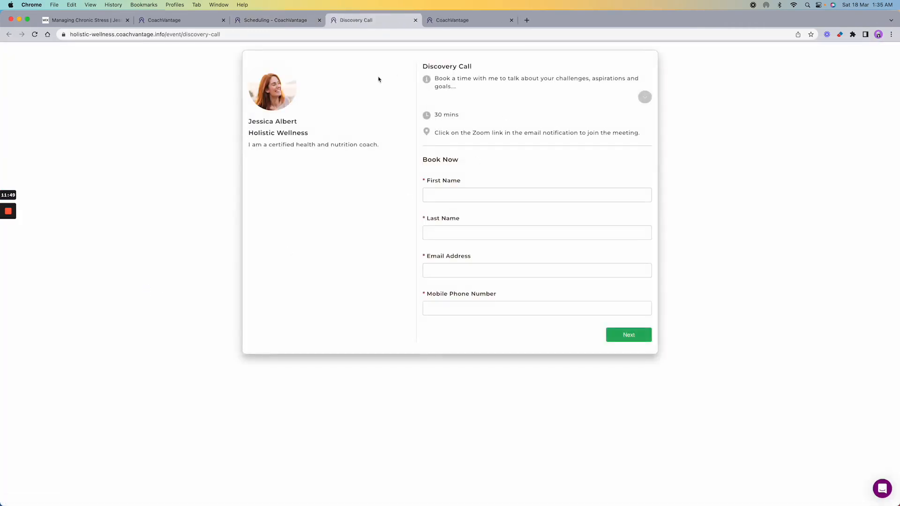
left_click(645, 97)
left_click(288, 25)
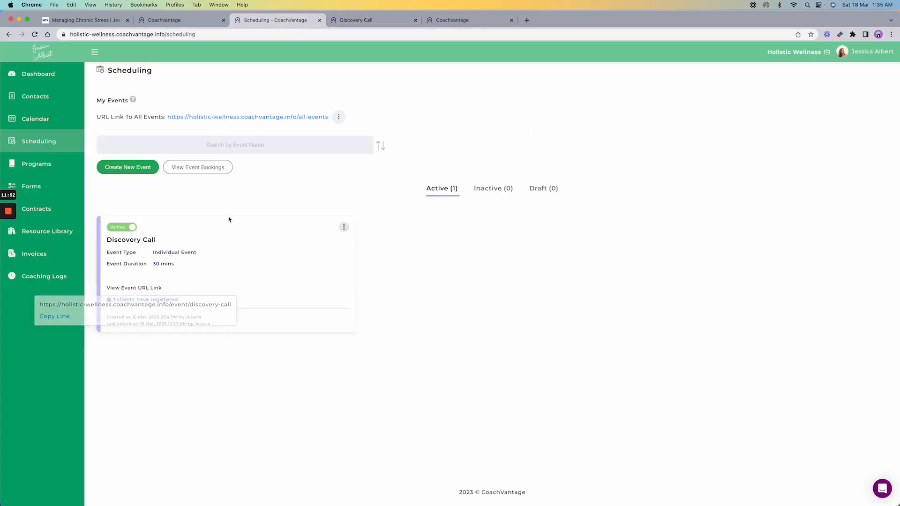
left_click(346, 227)
left_click(313, 243)
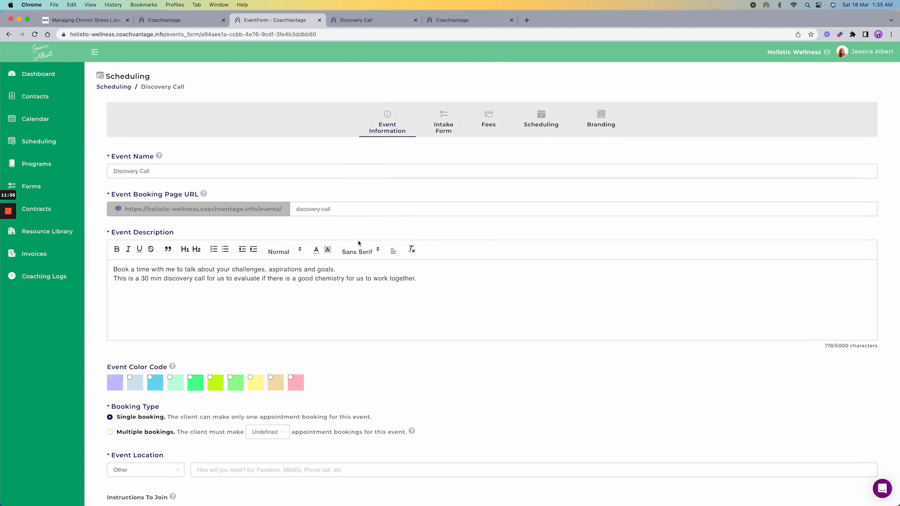
- Review the event details, keeping bookings limited to one per client
scroll(151, 157, "down", 1)
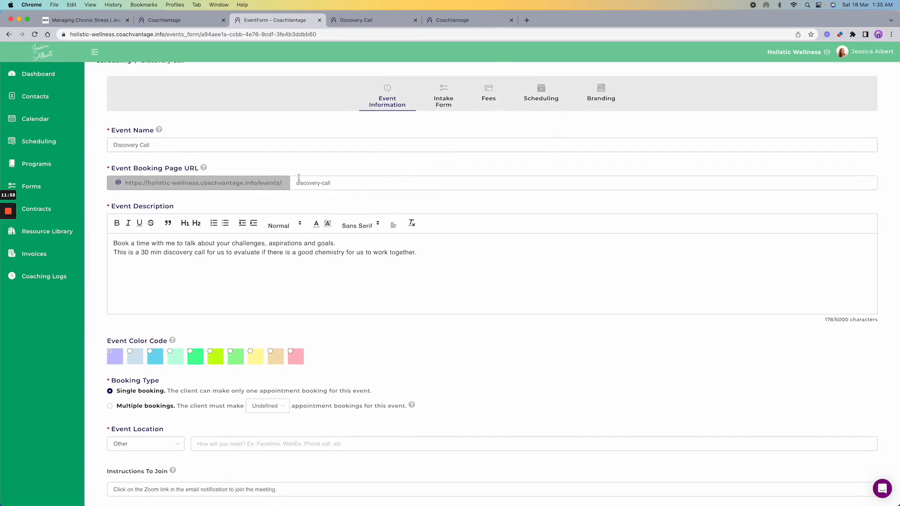
scroll(298, 201, "down", 2)
scroll(414, 204, "down", 3)
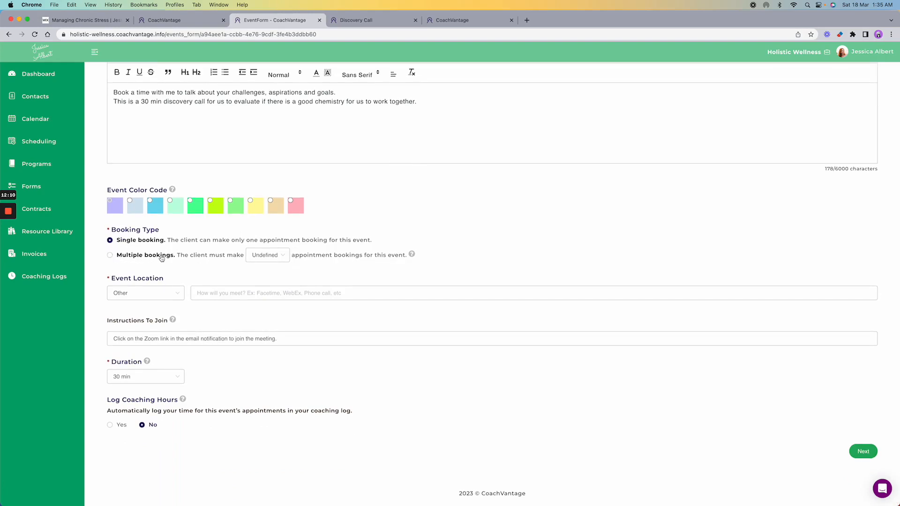
left_click(279, 259)
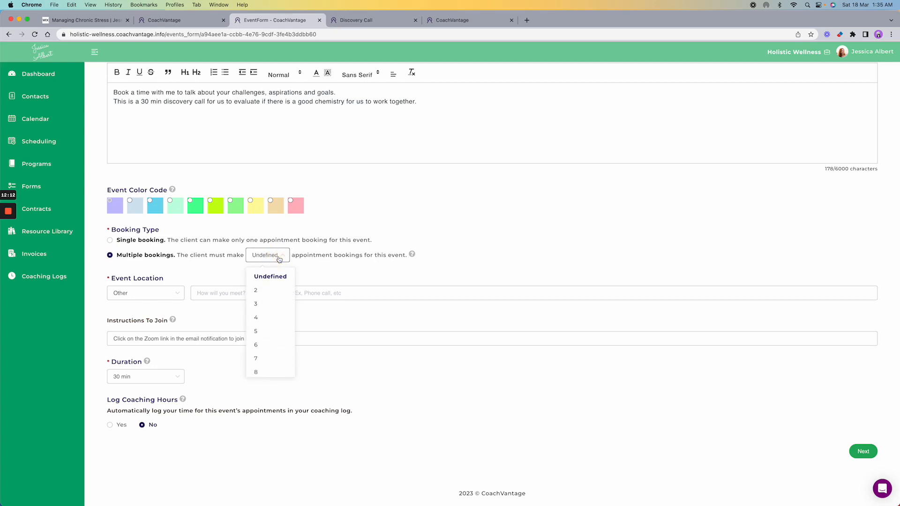
scroll(271, 307, "down", 5)
scroll(272, 307, "down", 8)
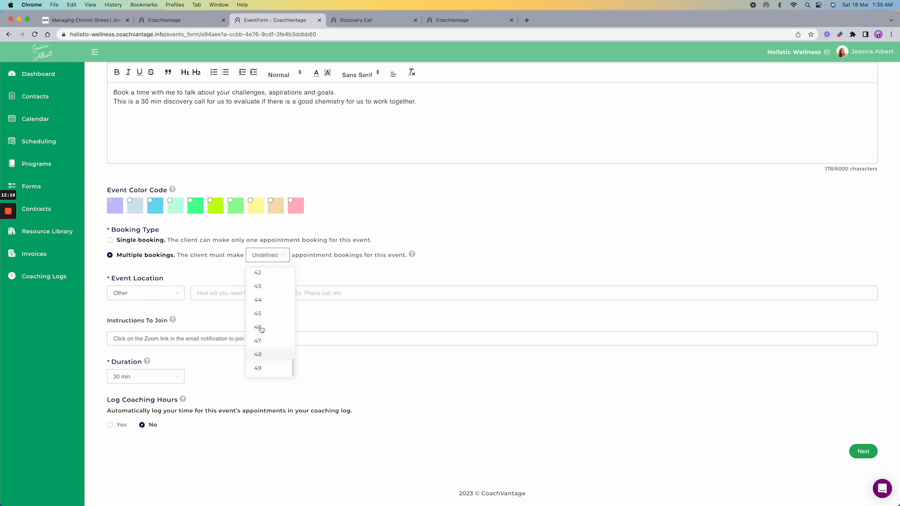
left_click(110, 241)
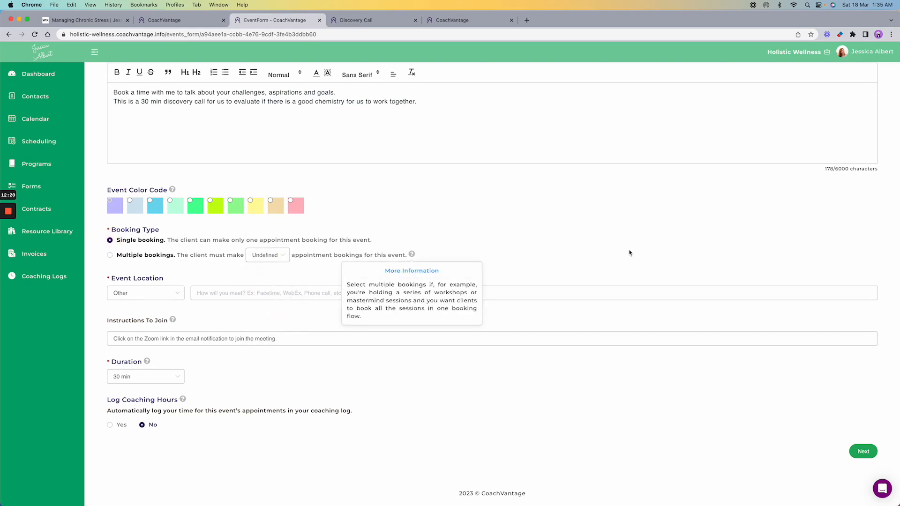
scroll(527, 261, "up", 4)
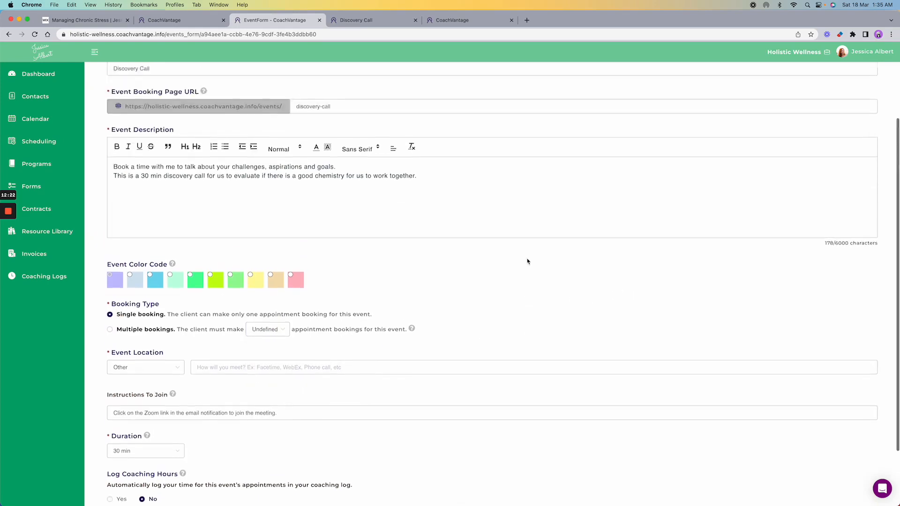
scroll(528, 261, "down", 4)
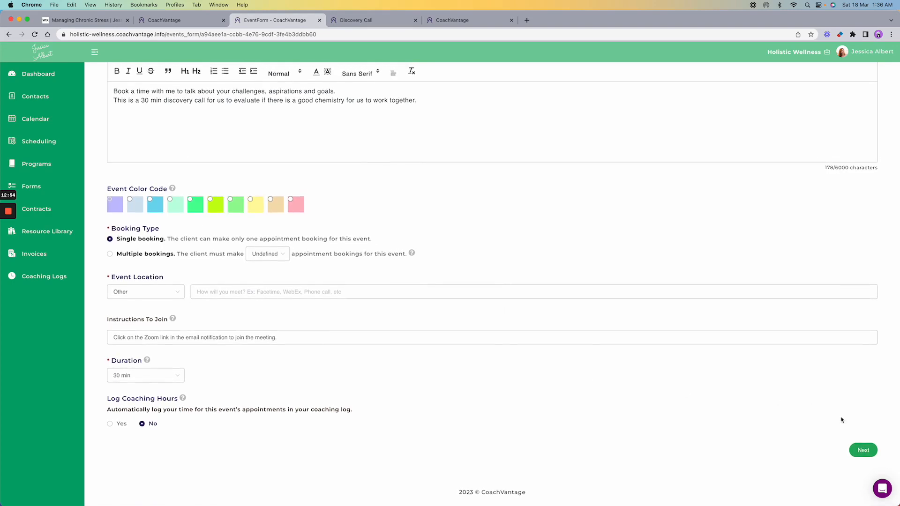
- Keep the duration at 30 min and save the event details
left_click(173, 377)
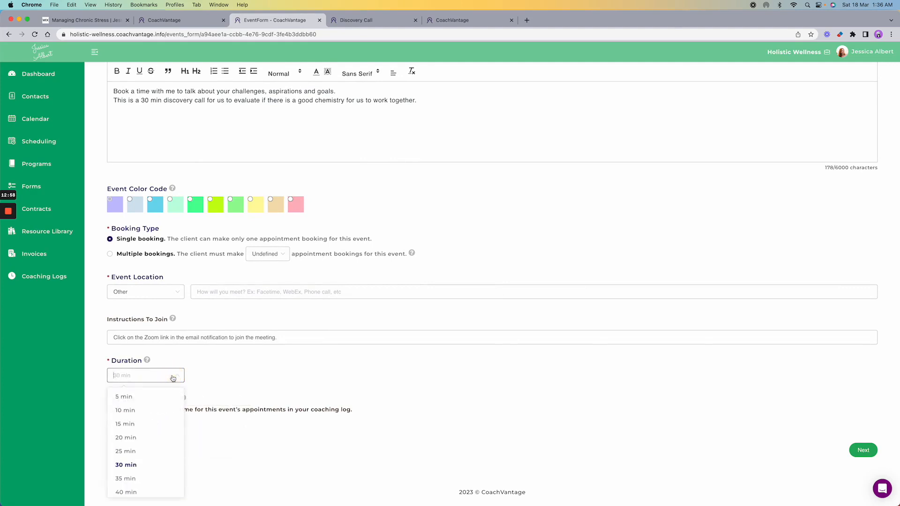
left_click(173, 377)
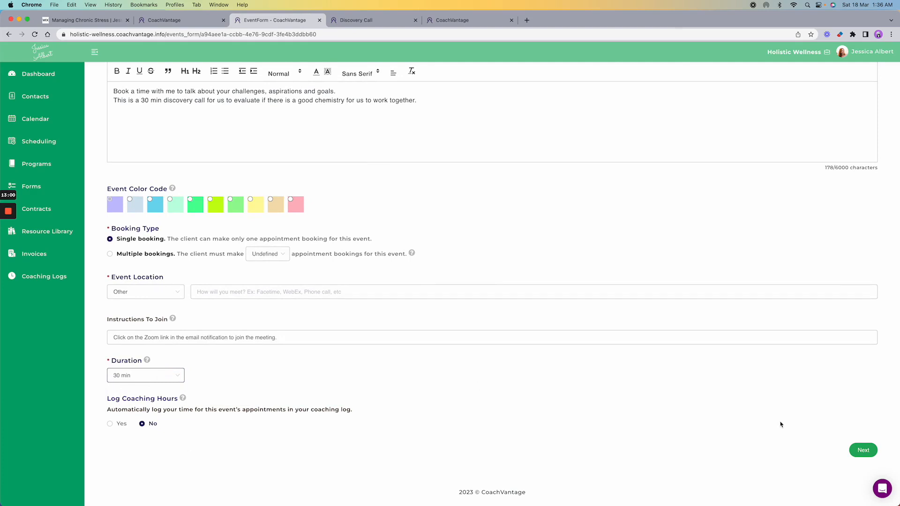
left_click(865, 449)
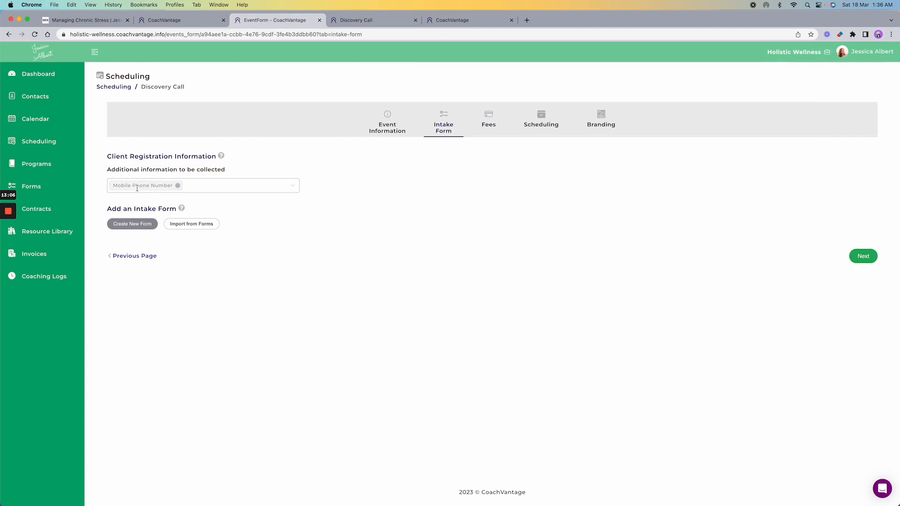
left_click(367, 21)
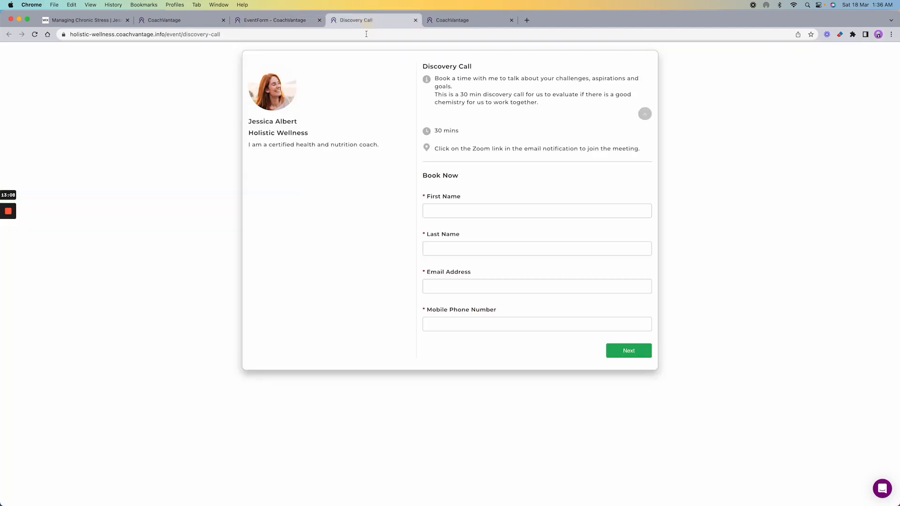
left_click_drag(425, 310, 509, 311)
left_click(271, 21)
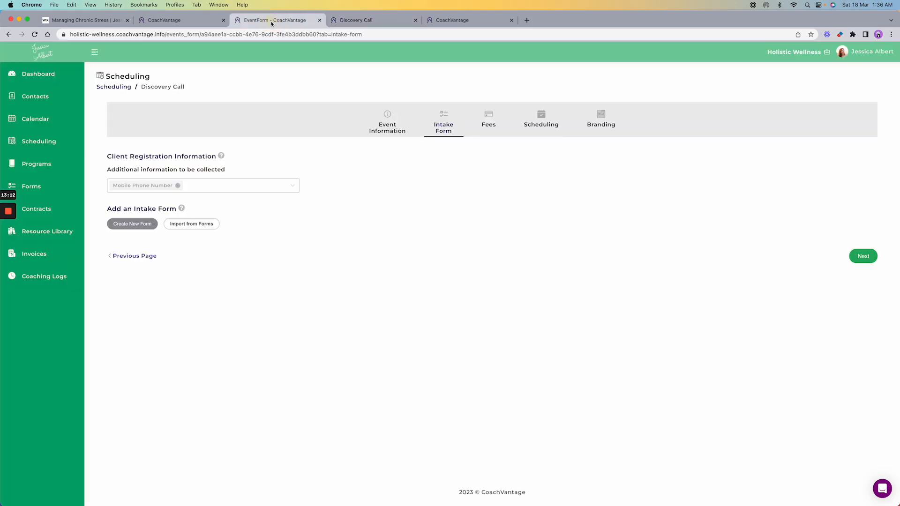
left_click(292, 186)
scroll(209, 275, "down", 3)
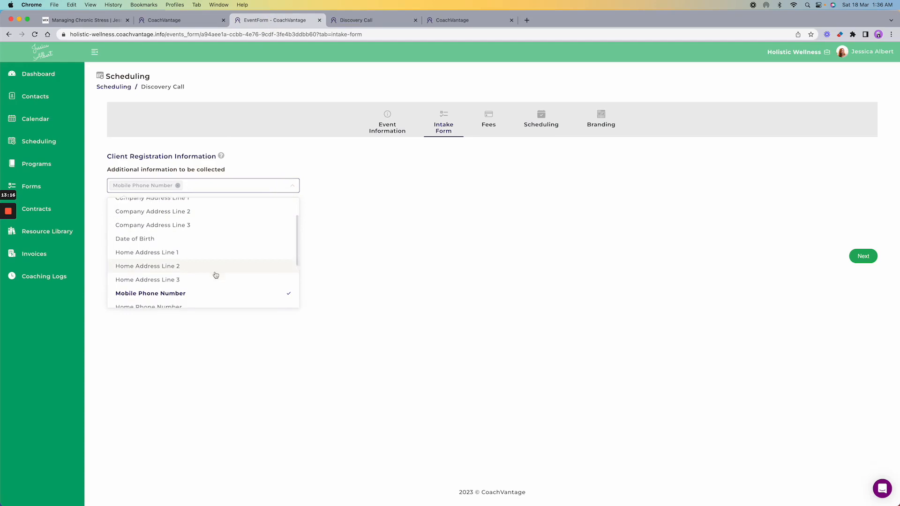
scroll(216, 275, "down", 3)
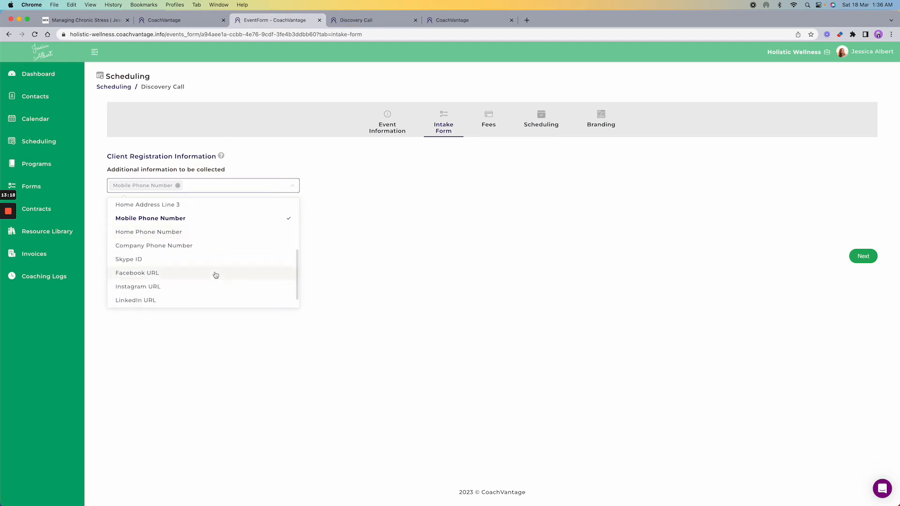
scroll(215, 275, "down", 1)
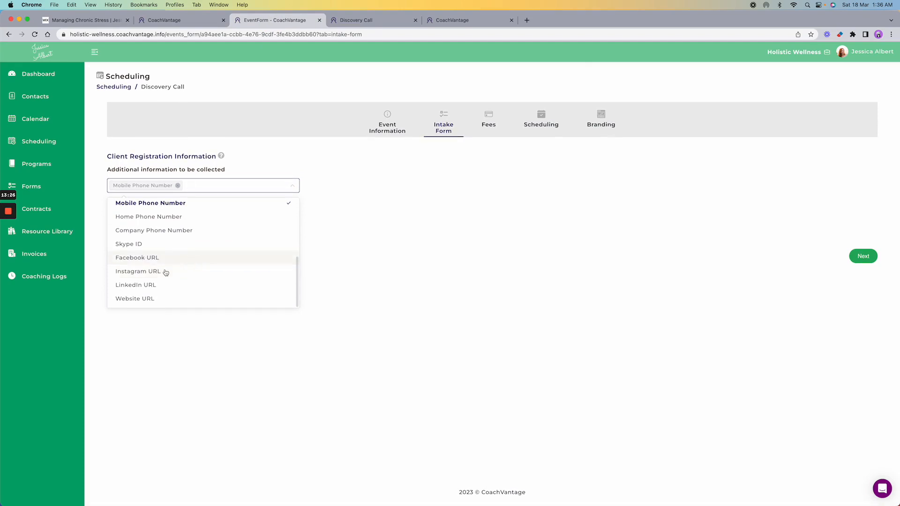
scroll(217, 273, "up", 10)
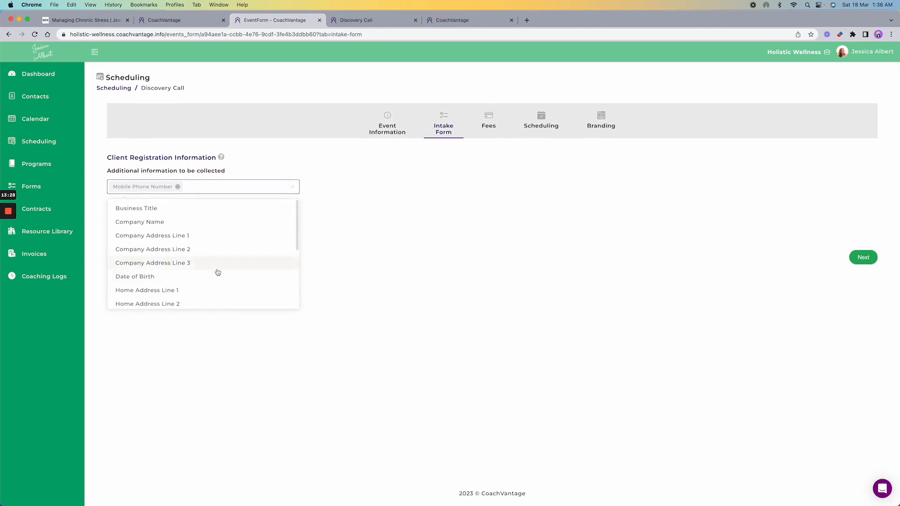
left_click(341, 152)
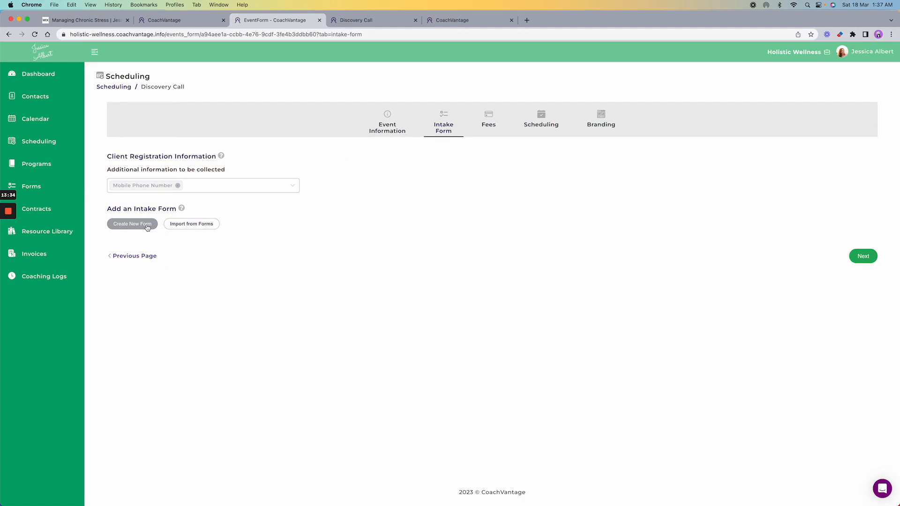
- Import 'Intake Form for Discovery Call' as the event's intake form and continue to Fees
left_click(189, 224)
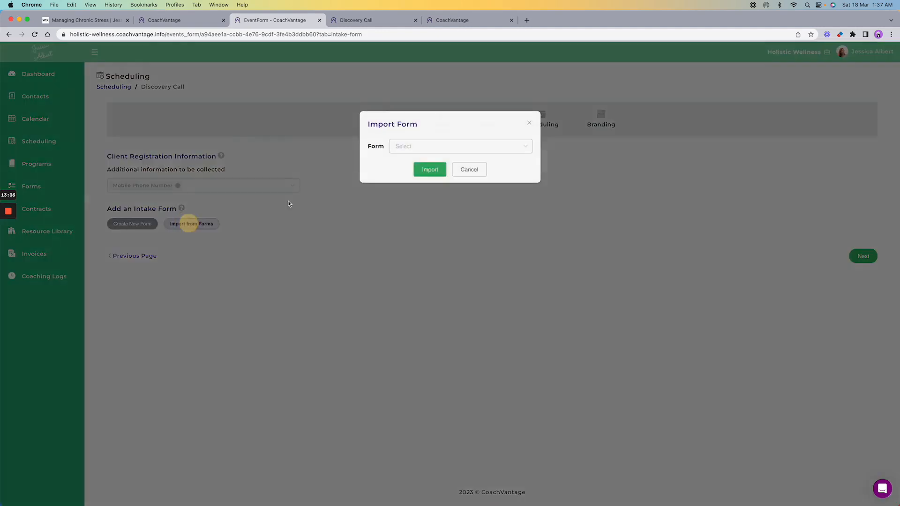
left_click(468, 151)
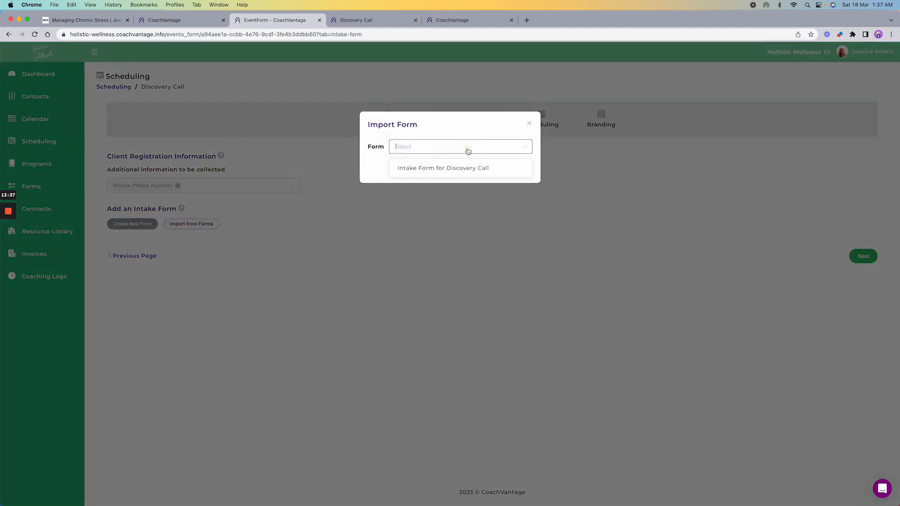
left_click(423, 169)
left_click(426, 170)
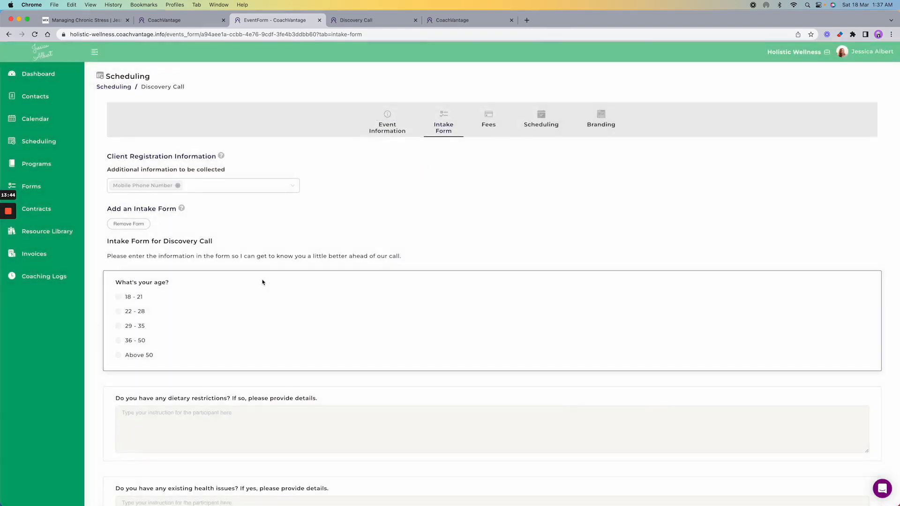
scroll(236, 267, "down", 3)
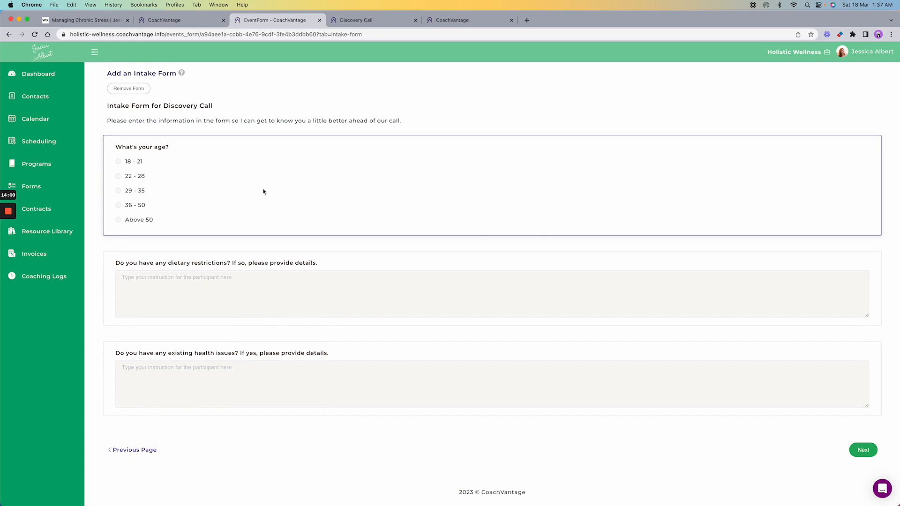
left_click(862, 451)
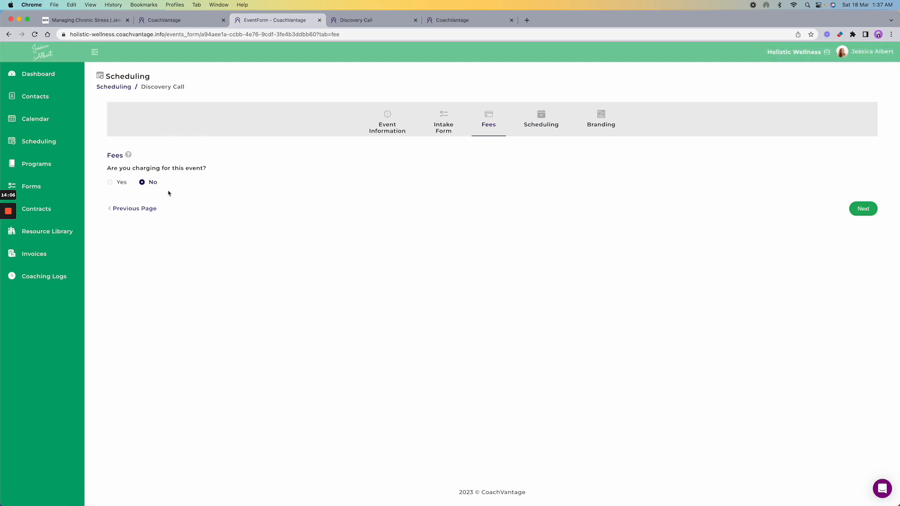
- Open the event's Scheduling step and preview the Working Hours availability
left_click(530, 122)
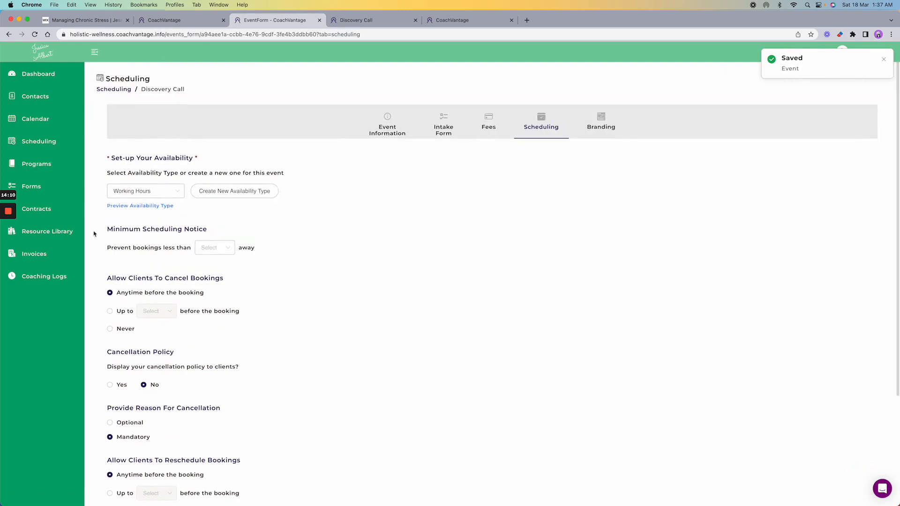
left_click(139, 206)
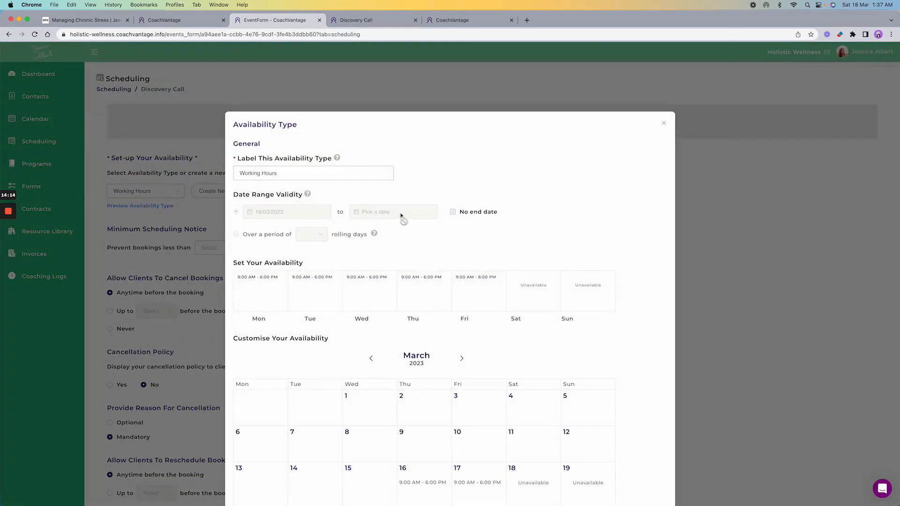
scroll(407, 216, "down", 2)
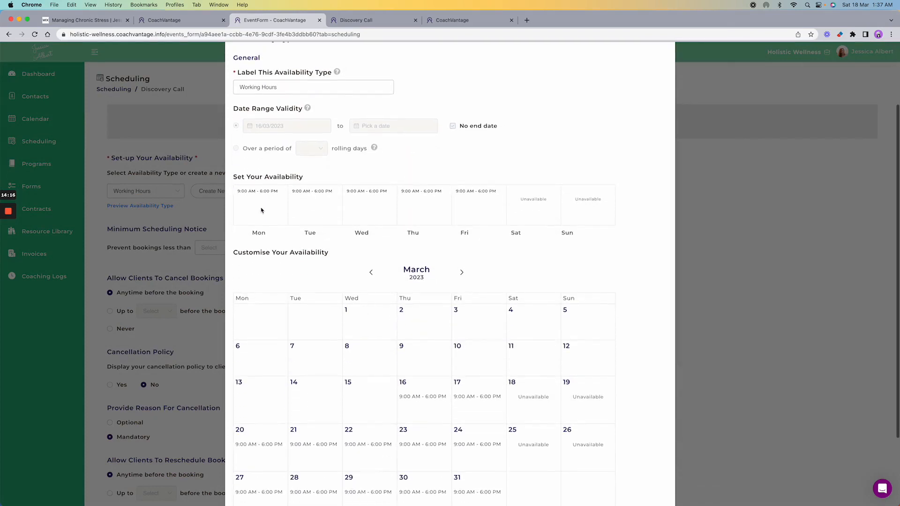
scroll(407, 213, "down", 3)
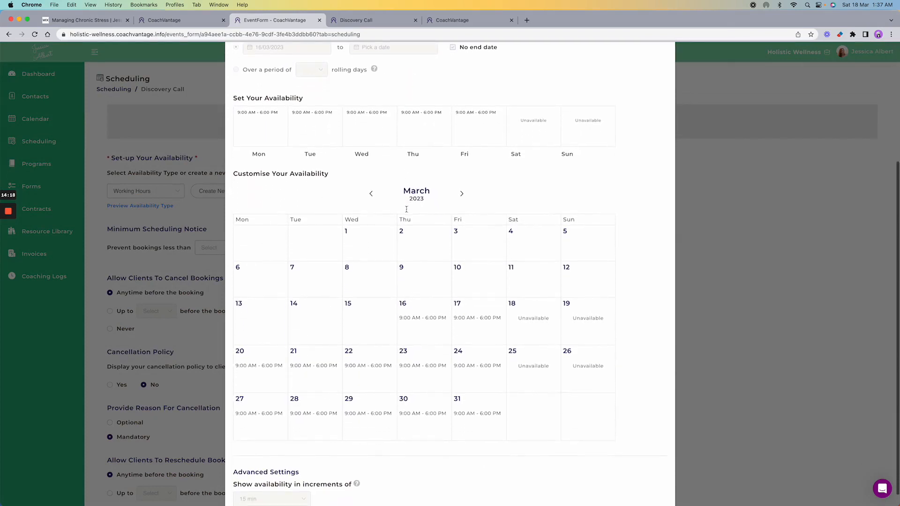
scroll(407, 213, "down", 1)
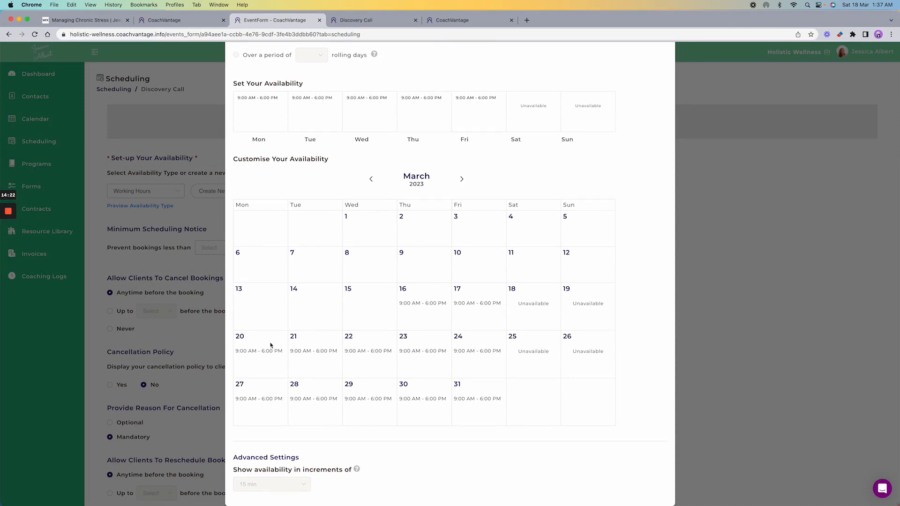
scroll(450, 328, "up", 7)
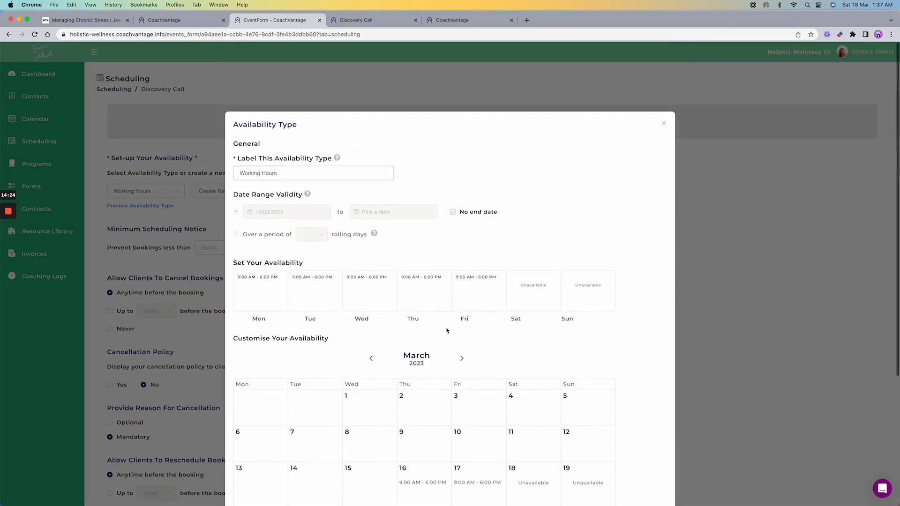
left_click(663, 124)
- Check the minimum scheduling notice choices without changing them, then save and continue to Branding
scroll(426, 225, "down", 4)
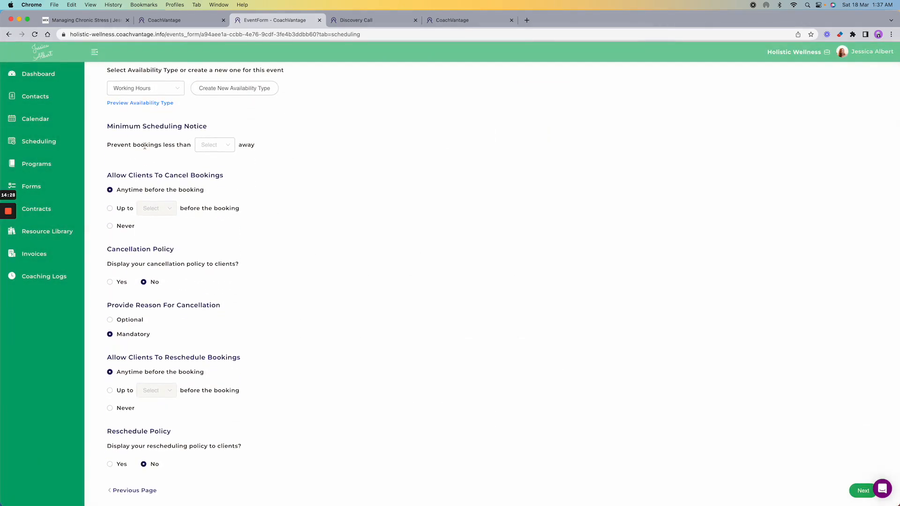
left_click(229, 150)
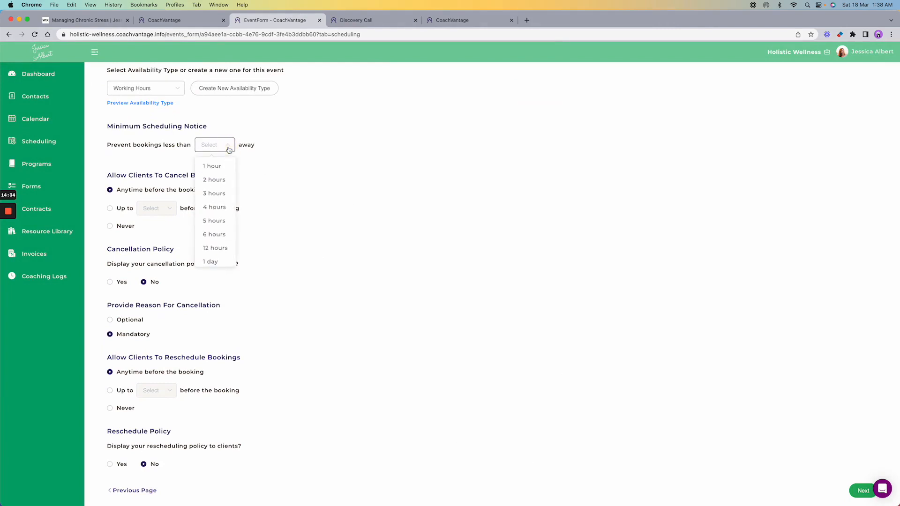
left_click(229, 149)
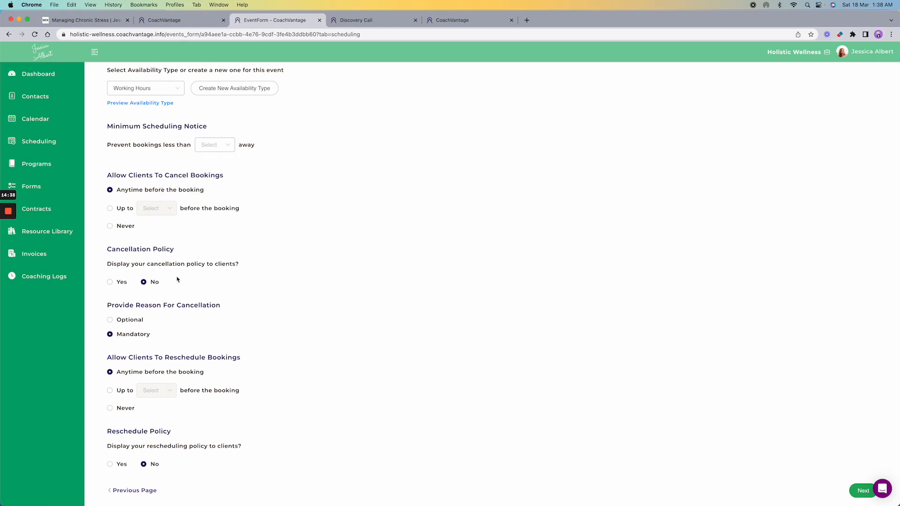
scroll(180, 307, "down", 2)
left_click(176, 316)
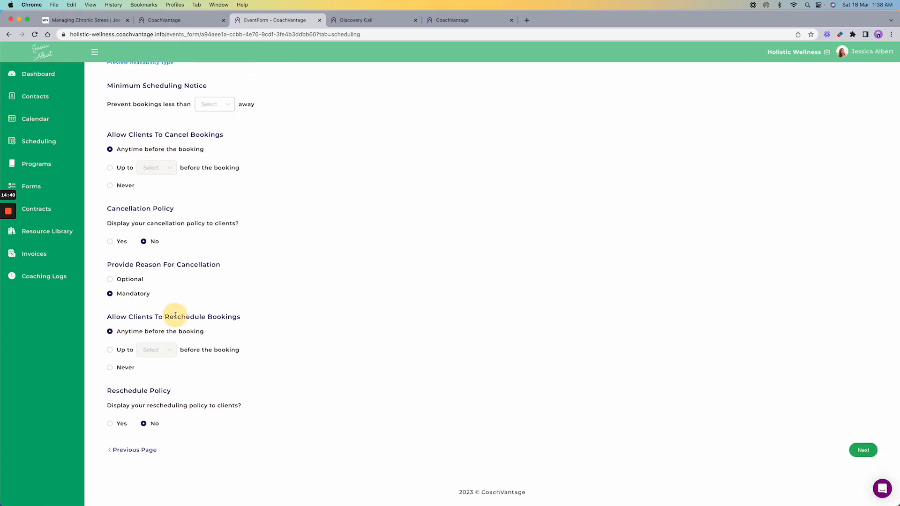
double_click(176, 316)
left_click(330, 300)
scroll(510, 300, "up", 5)
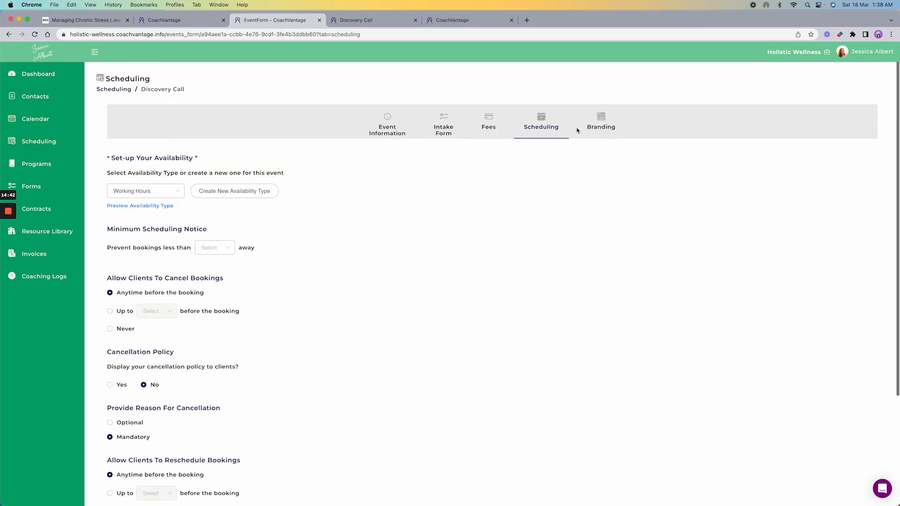
left_click(601, 124)
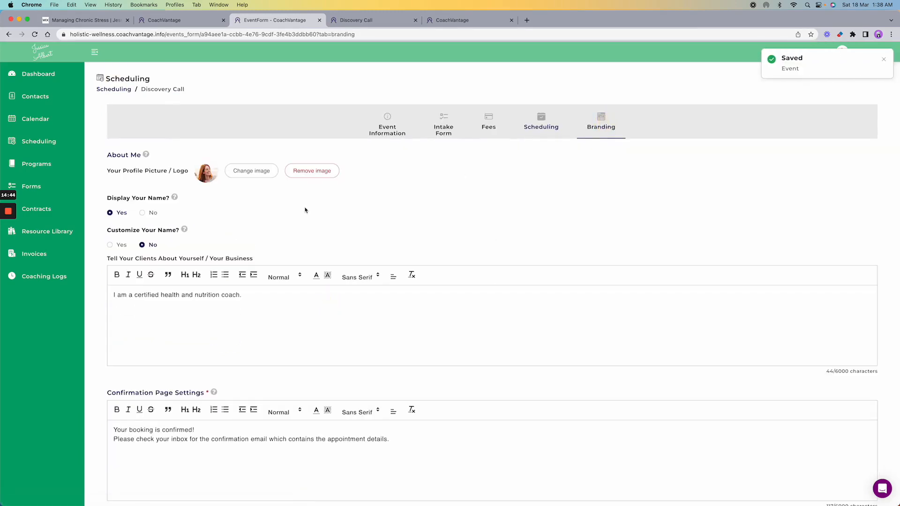
- Step the Discovery Call booking preview from details through intake form and timeslot to the confirmation page
scroll(305, 210, "down", 1)
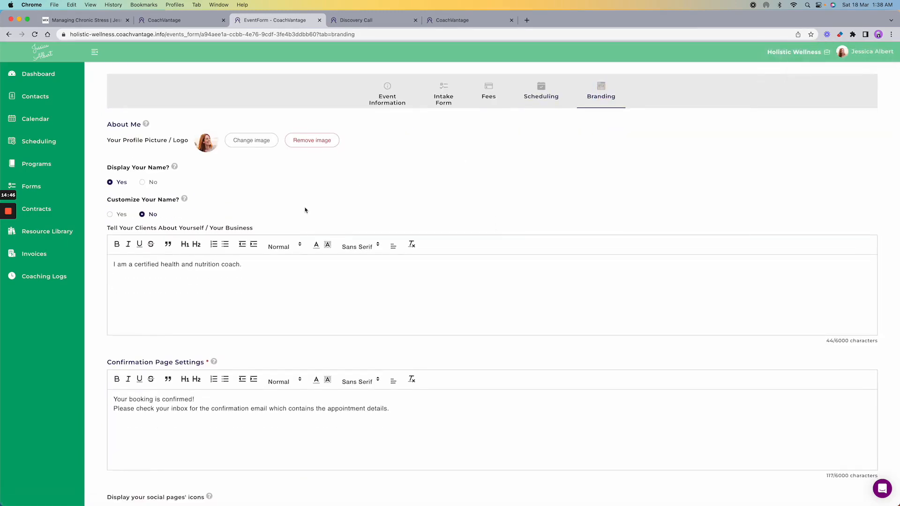
scroll(304, 210, "down", 1)
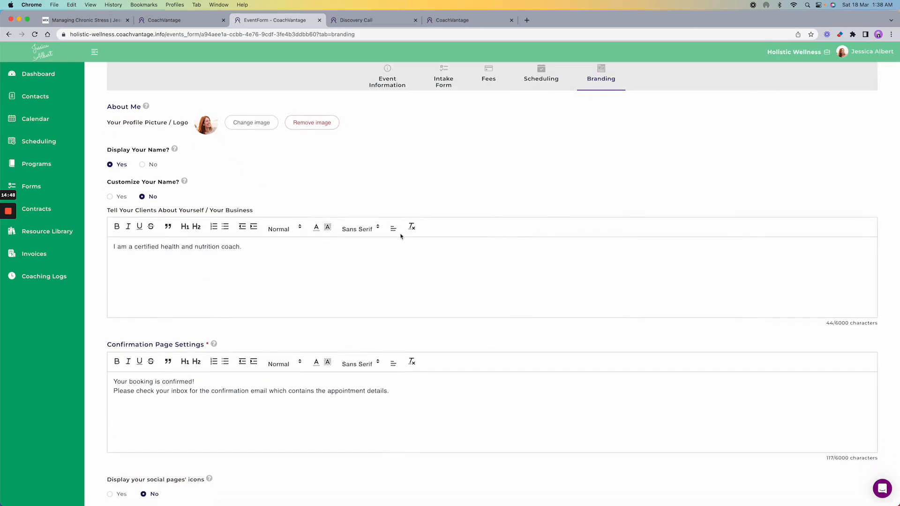
scroll(401, 236, "down", 10)
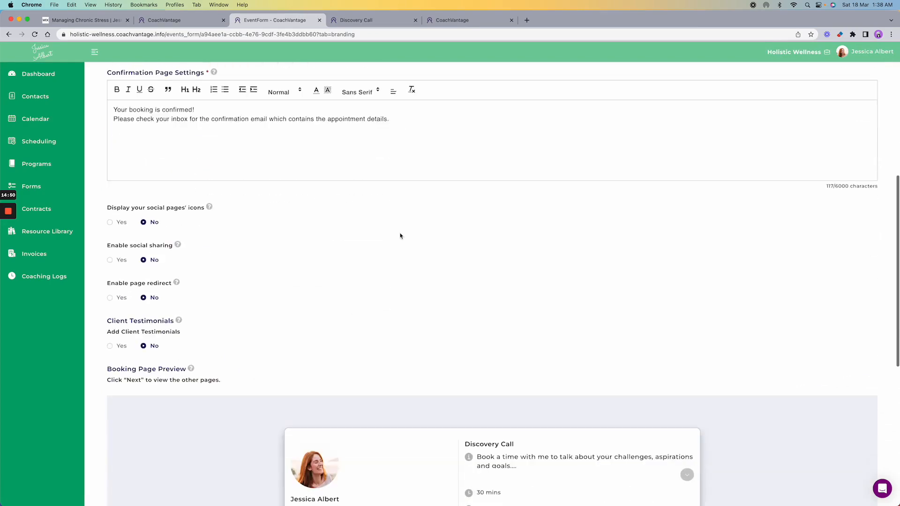
scroll(401, 236, "down", 5)
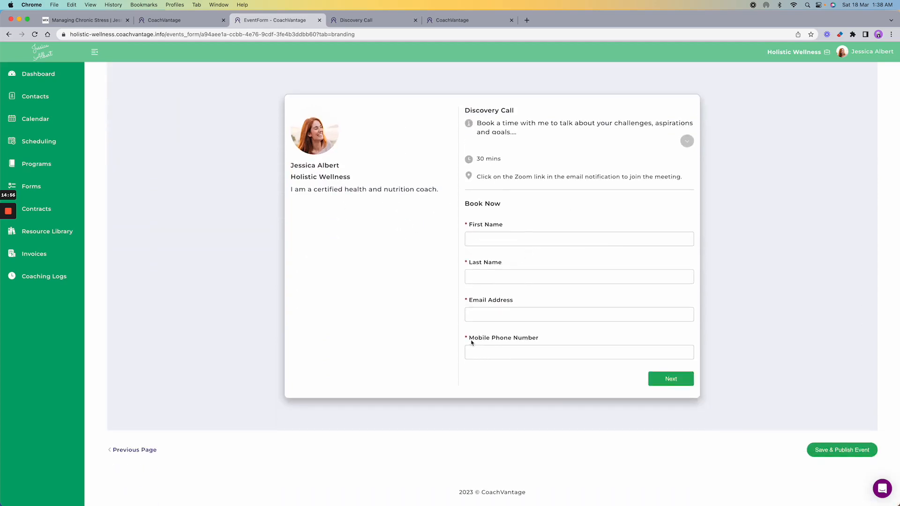
left_click_drag(473, 339, 539, 340)
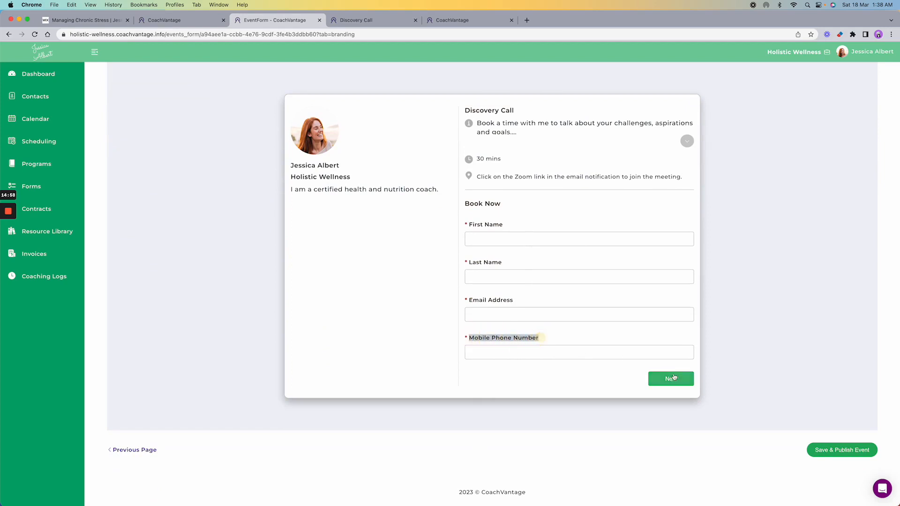
left_click(668, 378)
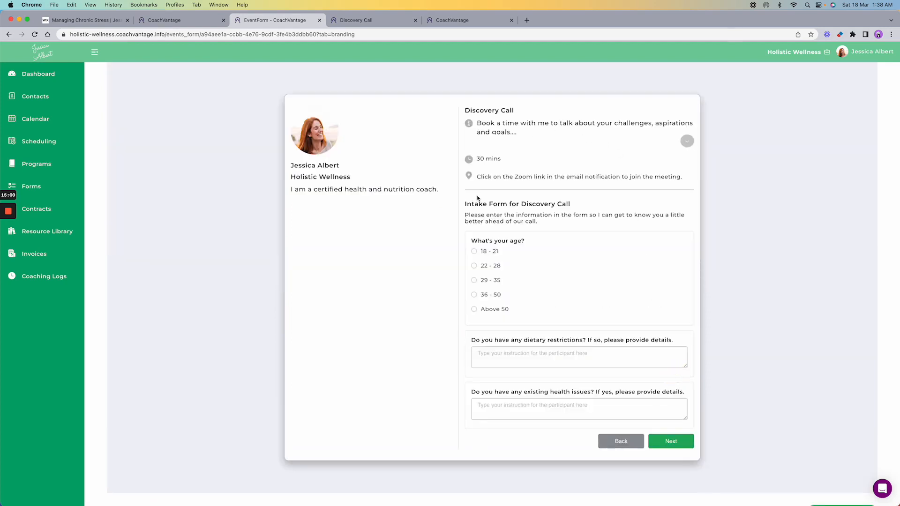
left_click_drag(465, 205, 586, 205)
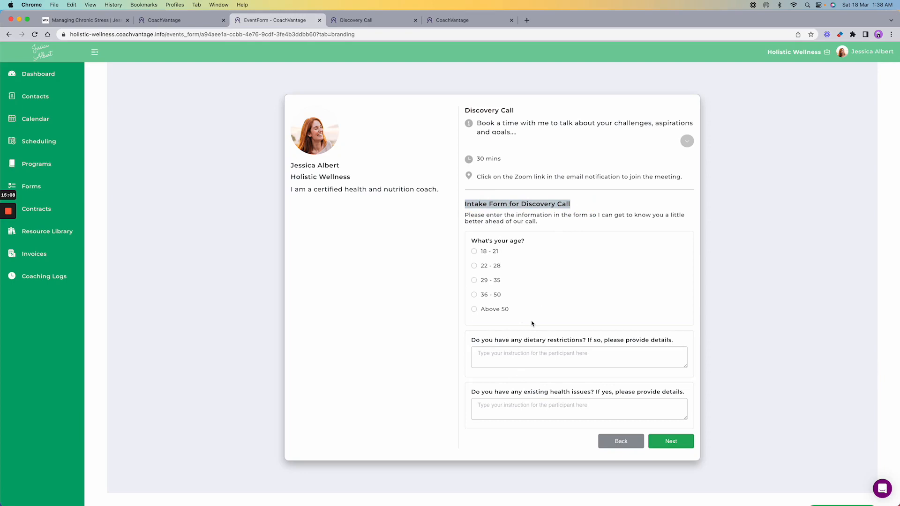
left_click(669, 441)
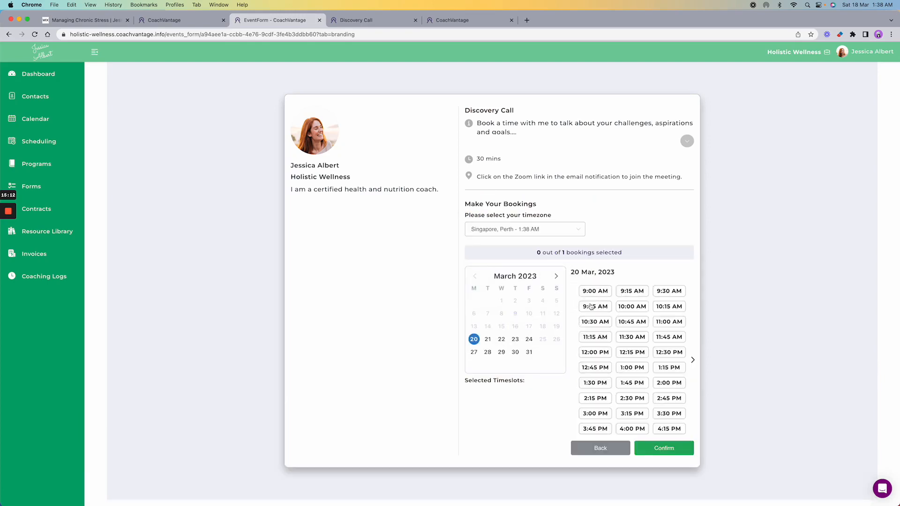
left_click(669, 448)
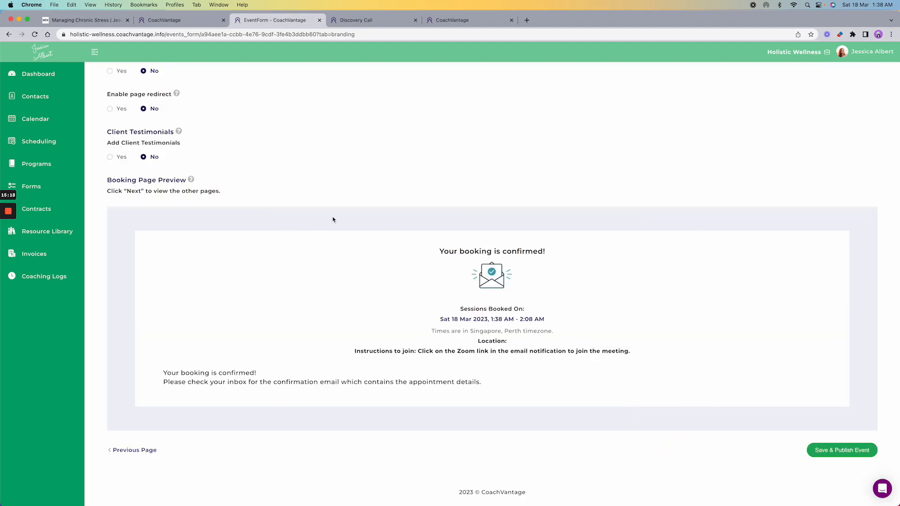
scroll(333, 219, "up", 7)
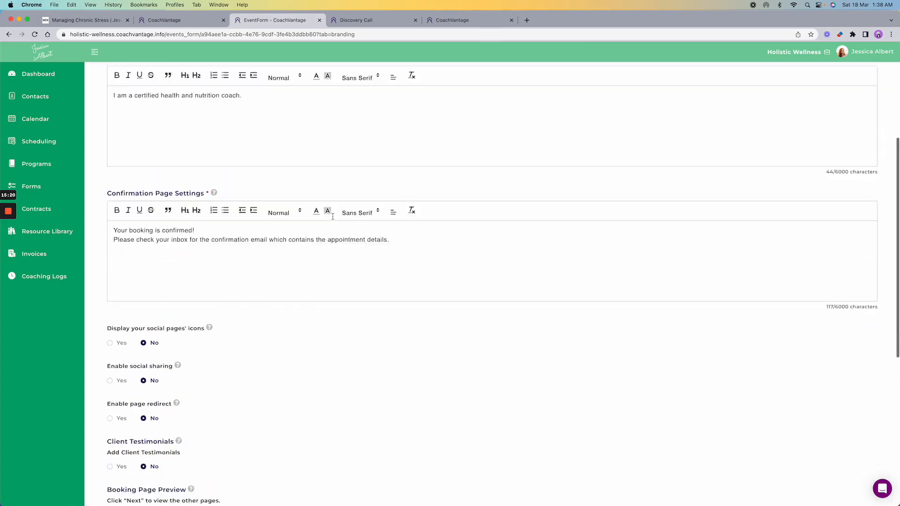
scroll(333, 218, "up", 5)
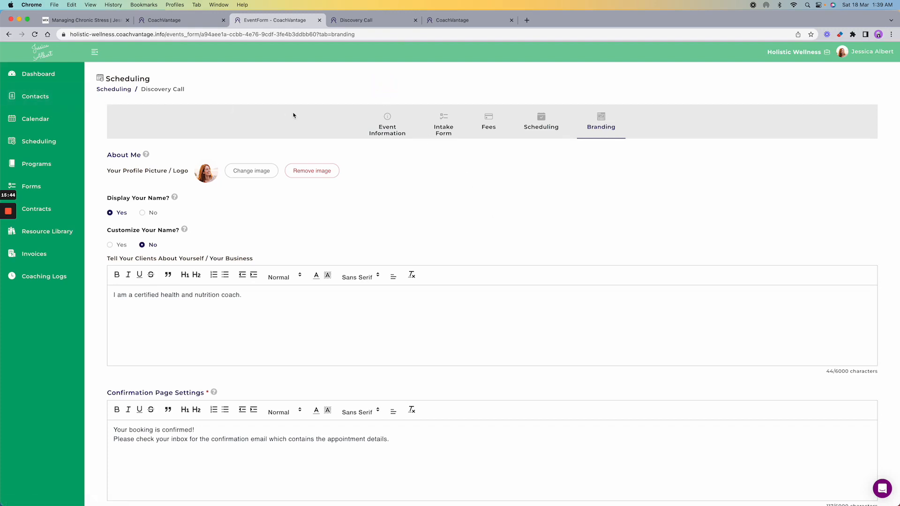
- Open the fourth contact's record from Contacts and bring up the Start New Program options
left_click(33, 101)
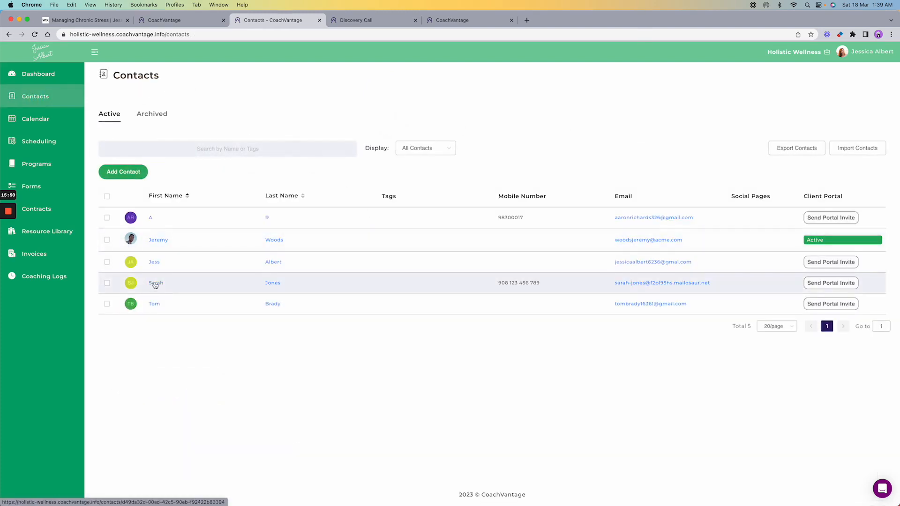
left_click(156, 284)
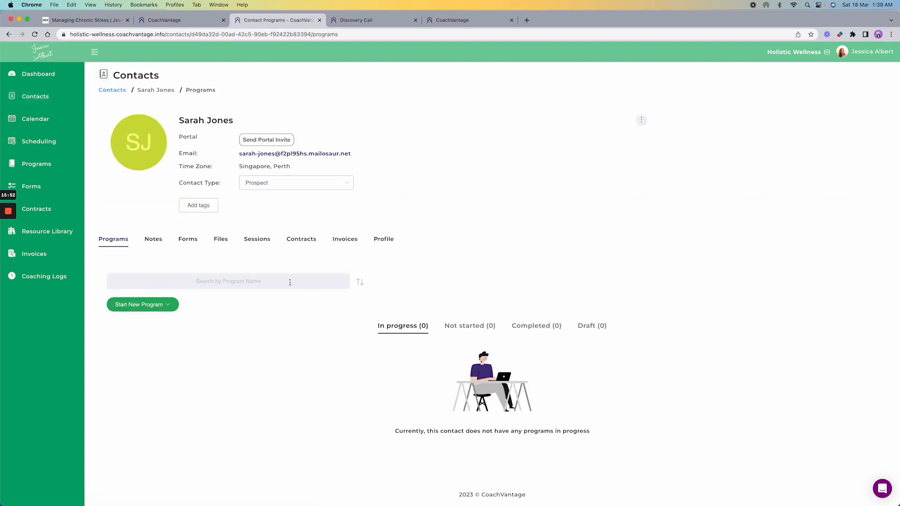
scroll(310, 282, "down", 1)
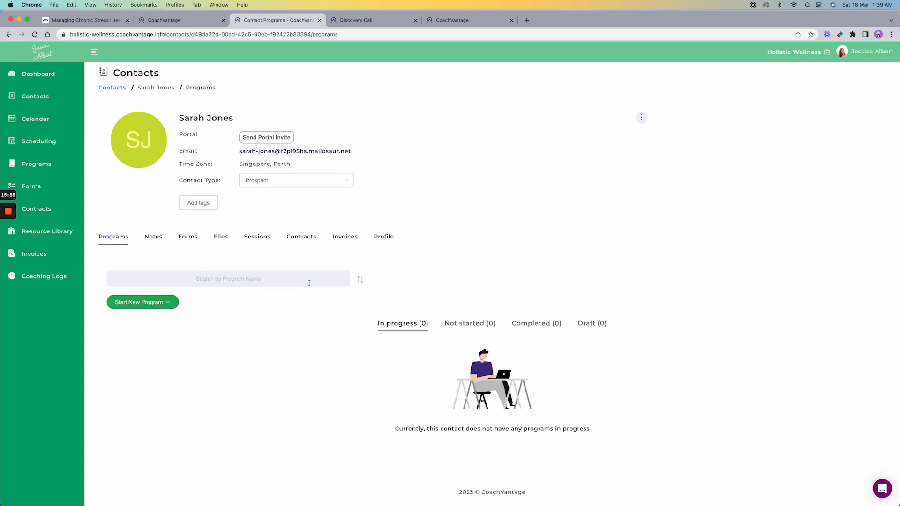
scroll(311, 282, "down", 1)
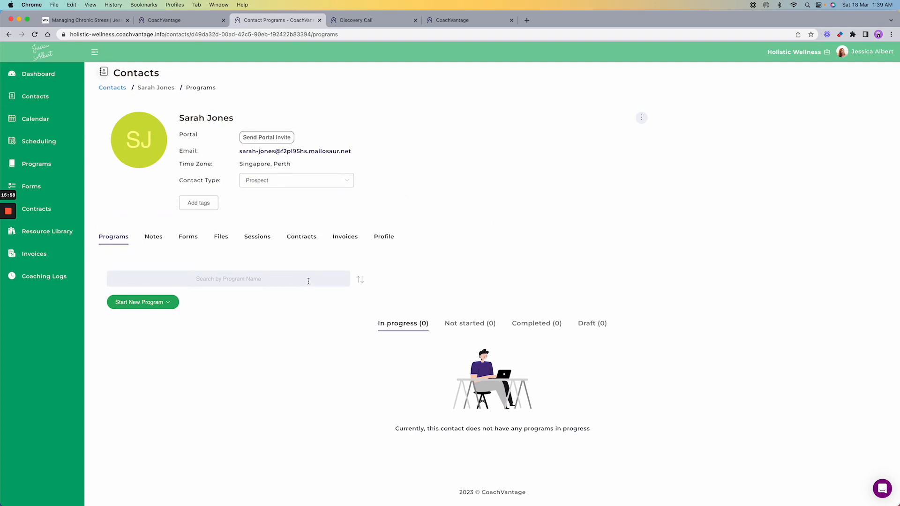
left_click(160, 308)
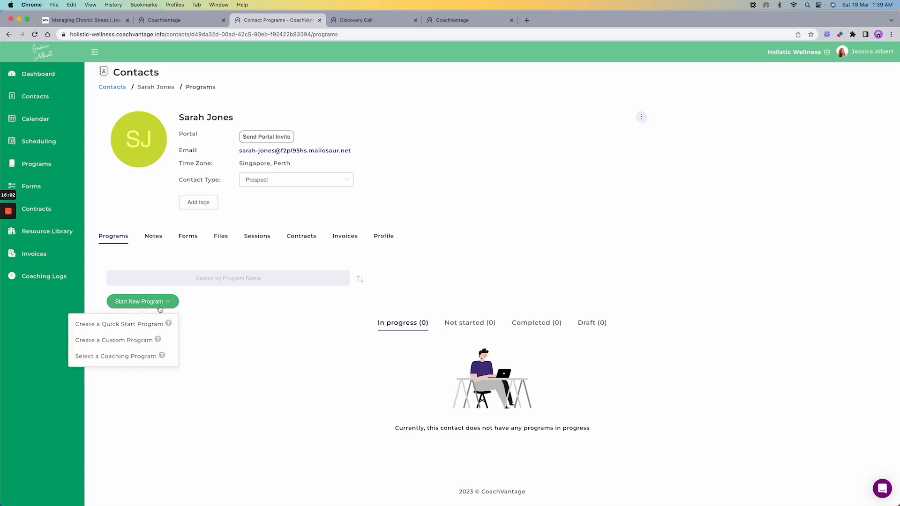
- Invite the client to Managing Chronic Stress: Overcome Obstacles and open it under Not Started
left_click(116, 358)
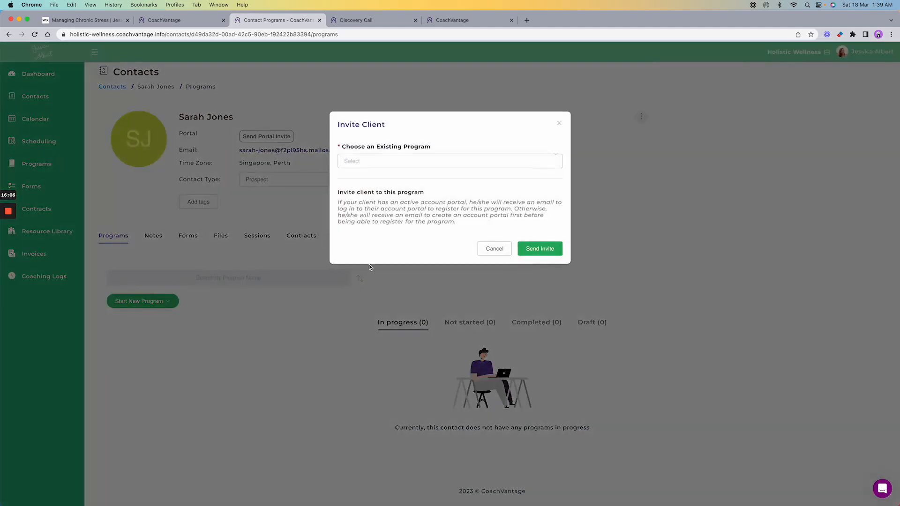
left_click(421, 161)
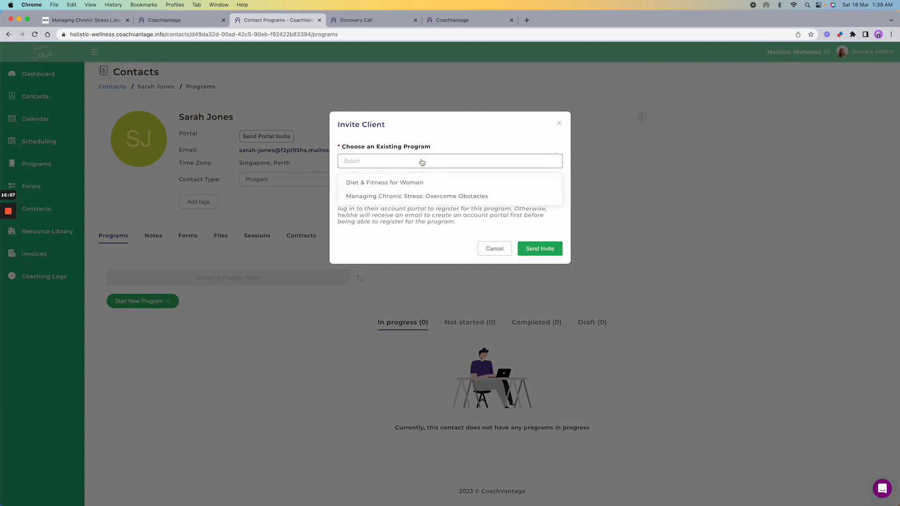
left_click(401, 197)
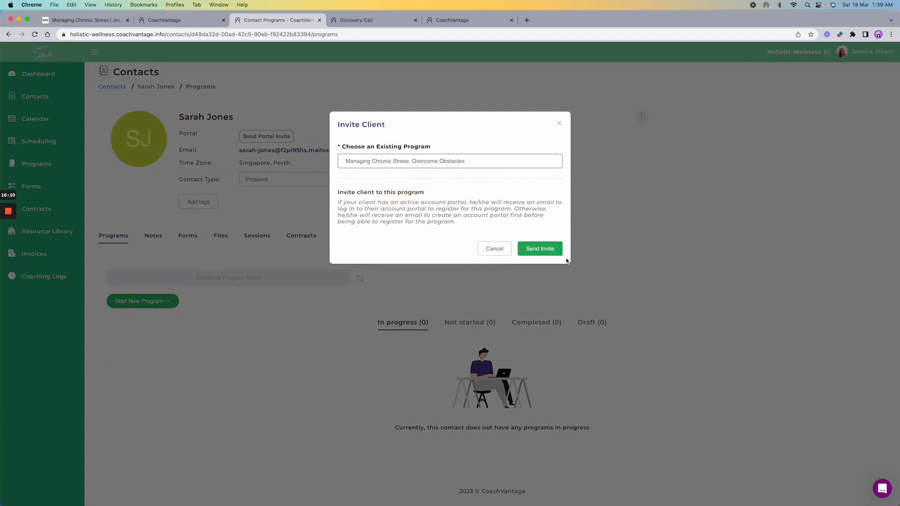
left_click(538, 249)
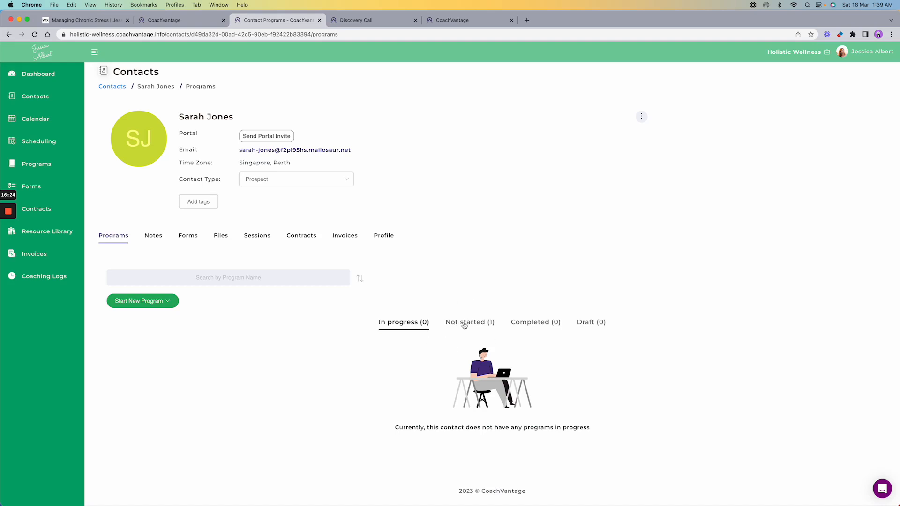
left_click(472, 327)
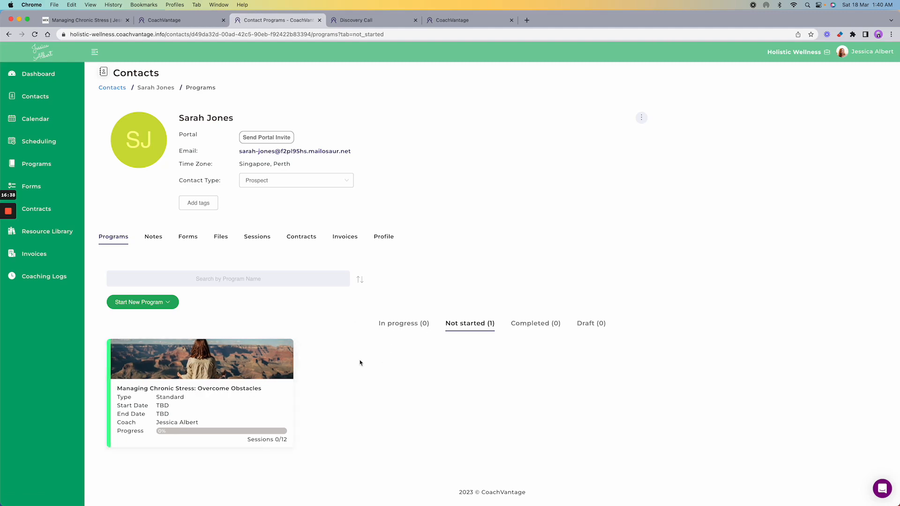
left_click(199, 363)
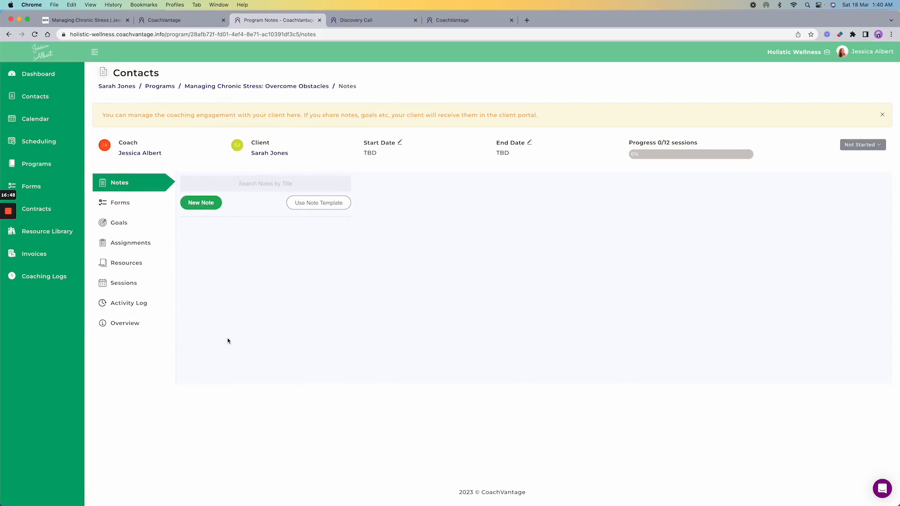
- Look through the program's Forms and Goals, cancelling the send-form and new-goal dialogs unused
left_click(123, 204)
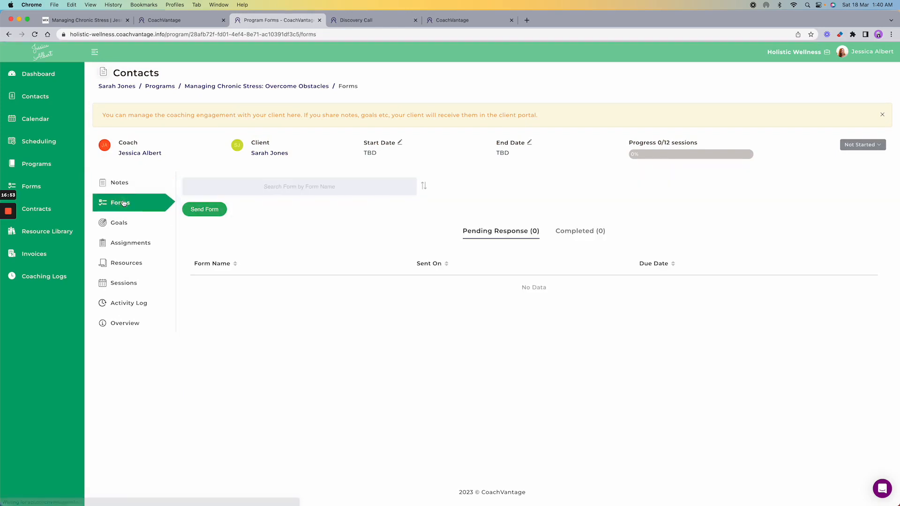
left_click(203, 210)
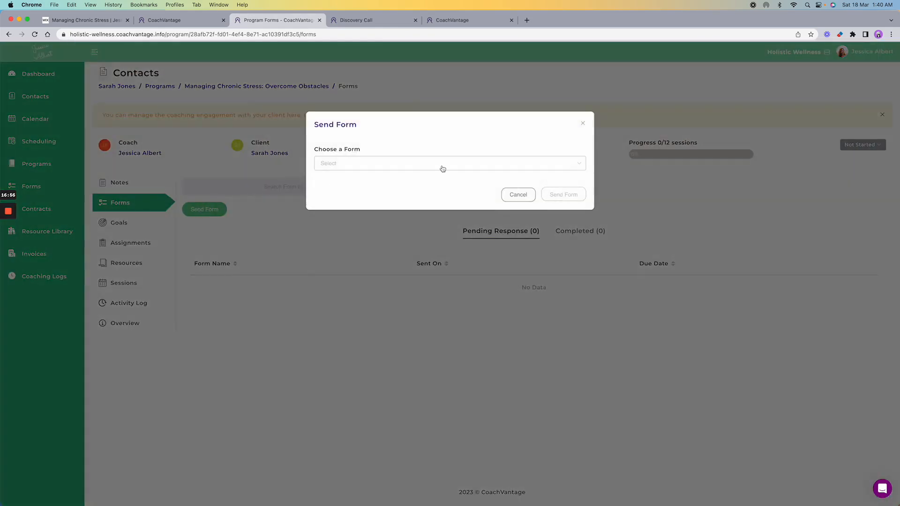
left_click(443, 168)
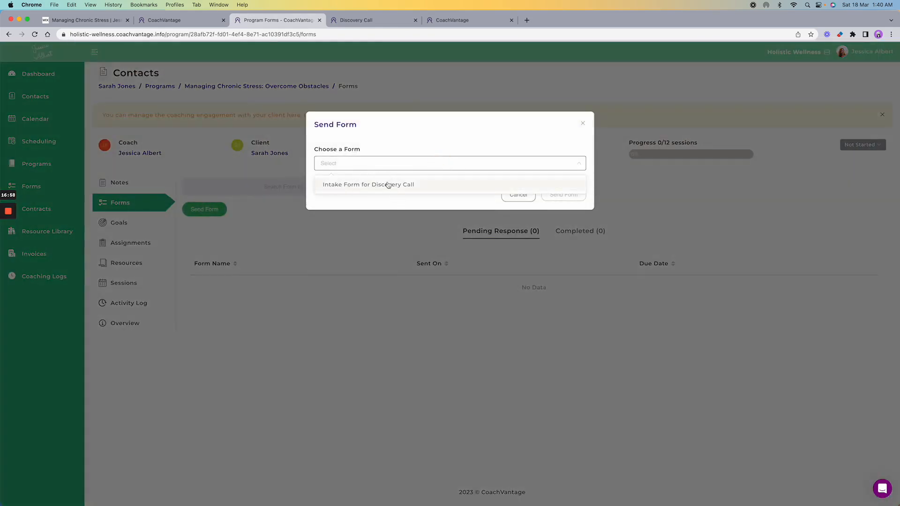
left_click(406, 134)
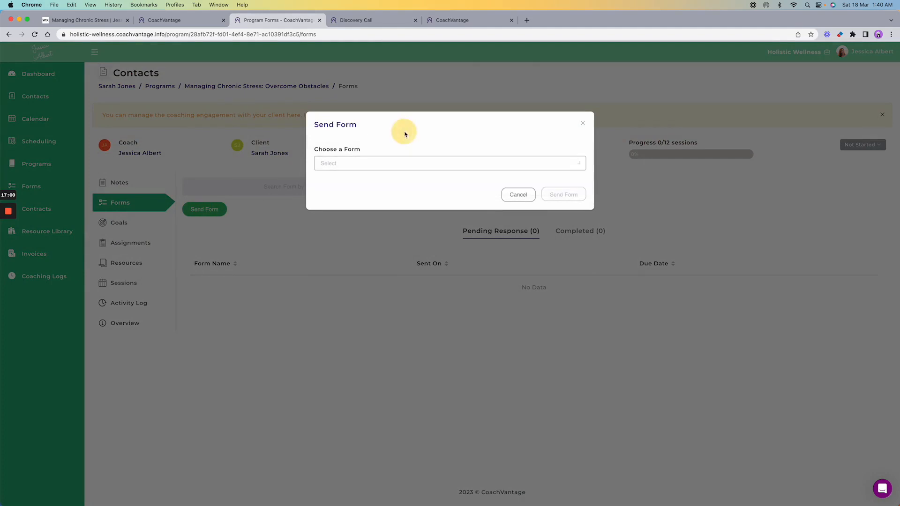
left_click(583, 123)
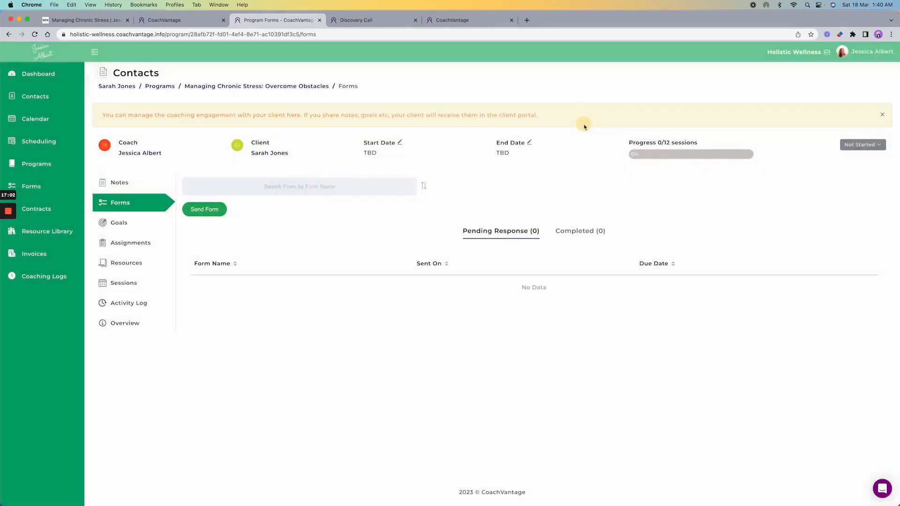
left_click(120, 223)
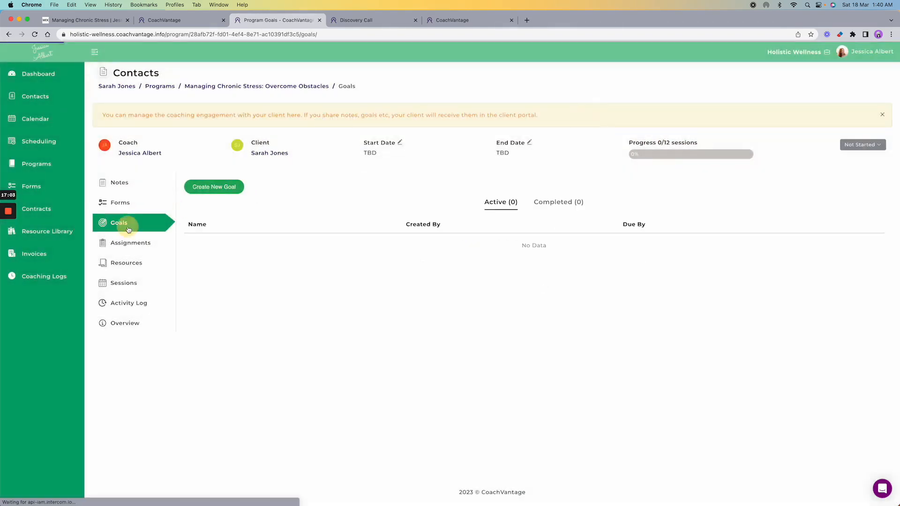
left_click(222, 188)
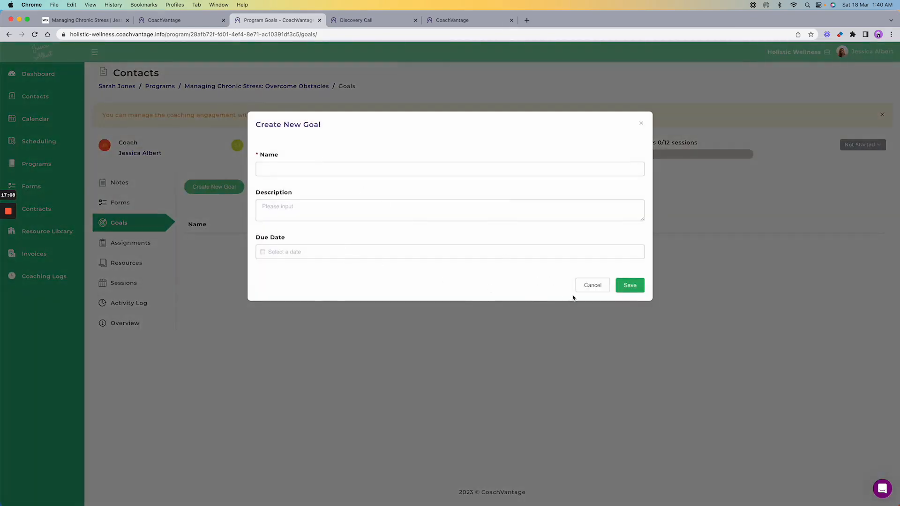
left_click(590, 286)
- Check Assignments and Resources without adding anything, ending on the program's Sessions page
left_click(131, 244)
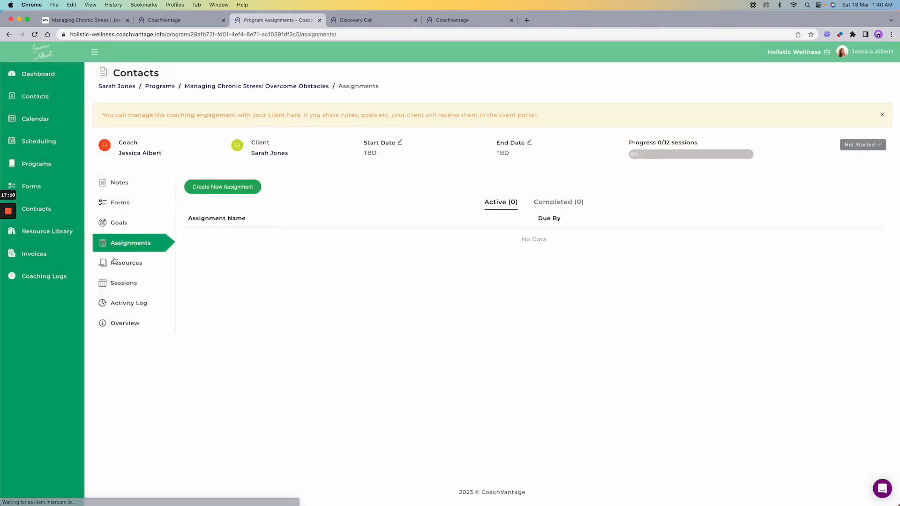
left_click(229, 189)
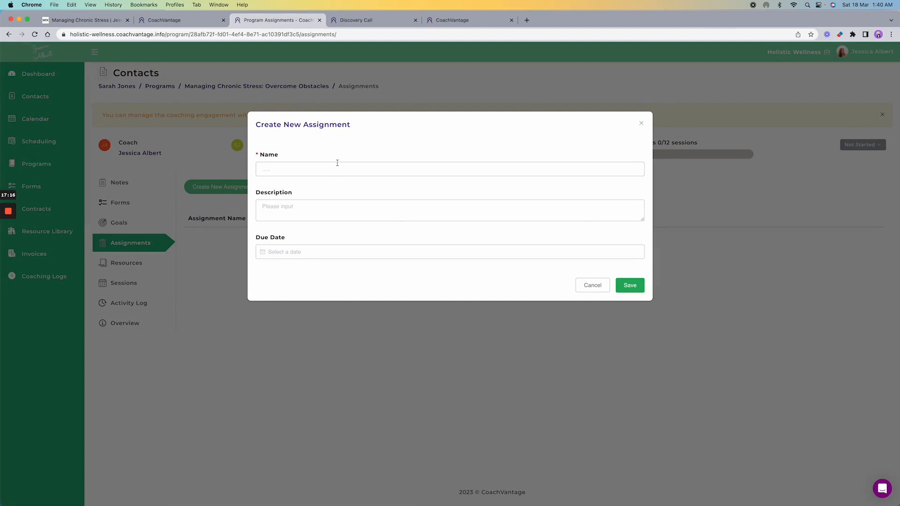
left_click(596, 290)
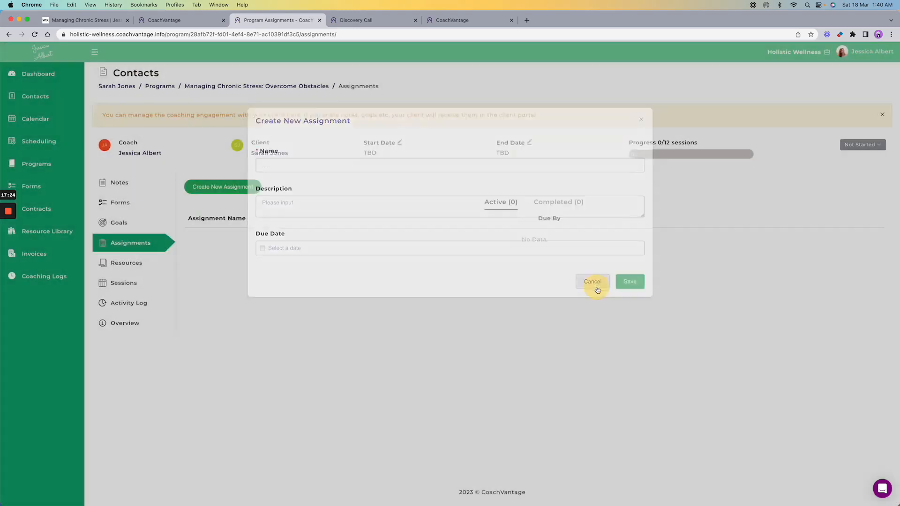
left_click(147, 267)
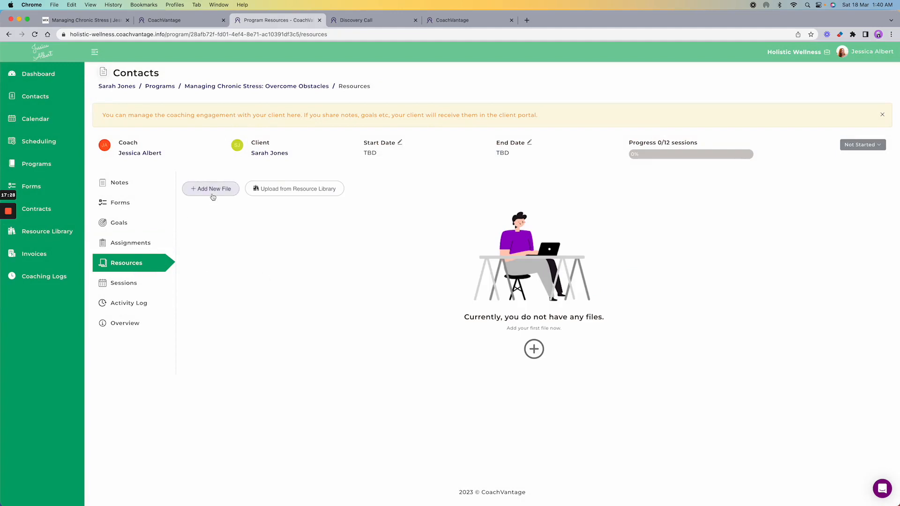
left_click(275, 192)
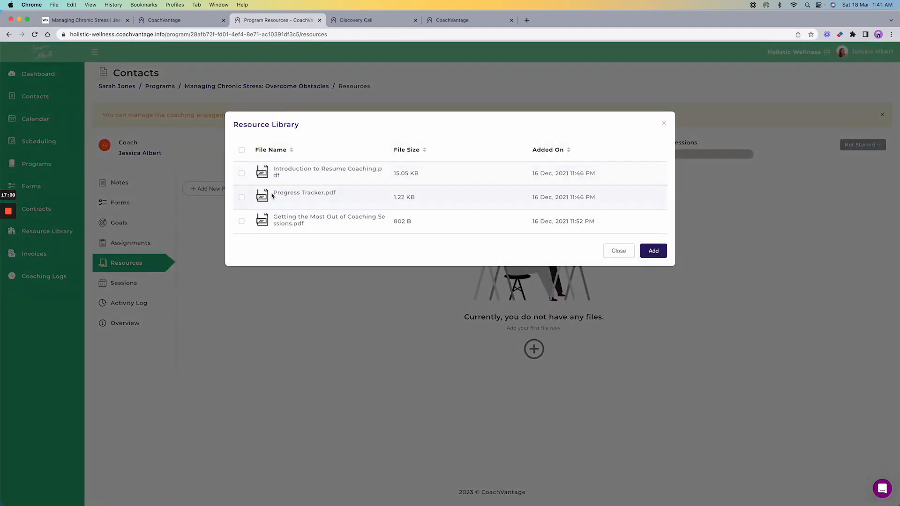
left_click(611, 251)
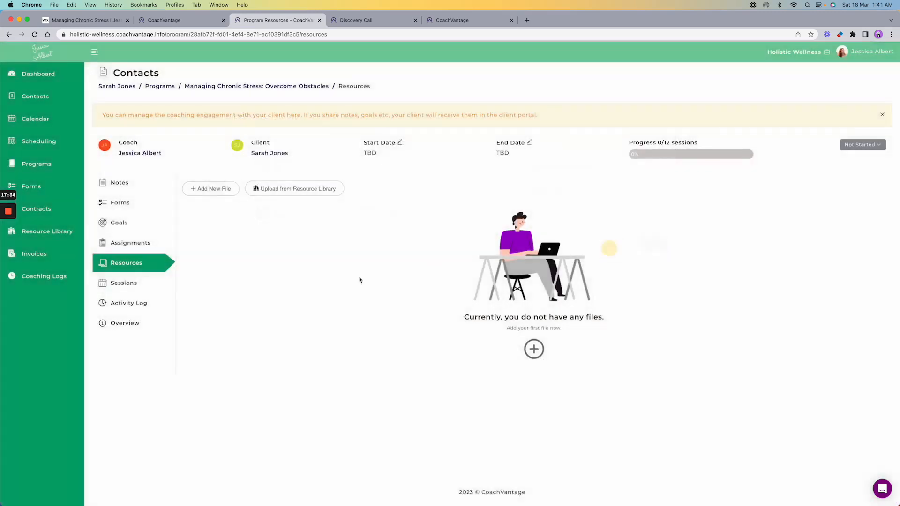
left_click(136, 286)
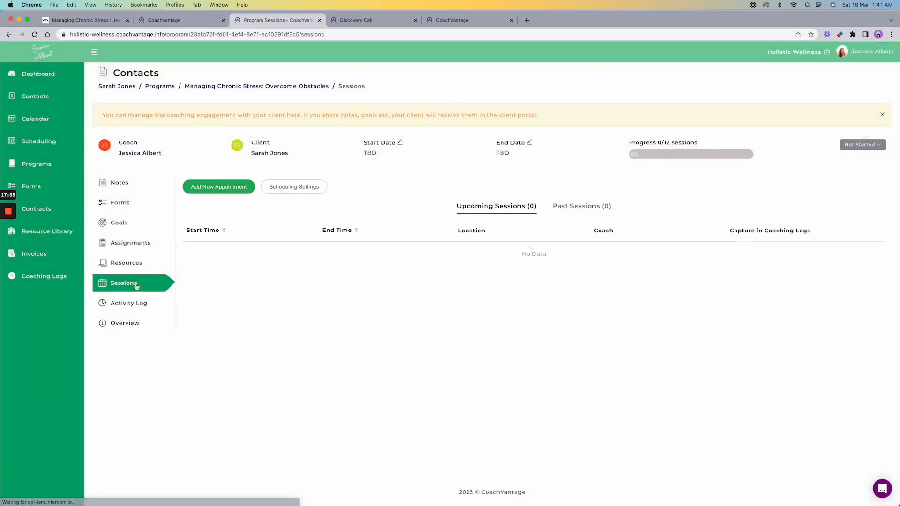
left_click(212, 188)
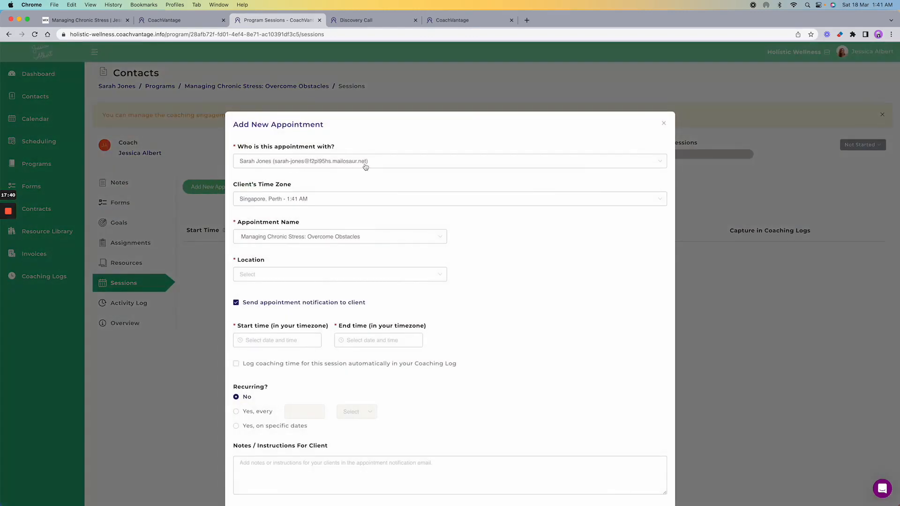
scroll(507, 252, "down", 3)
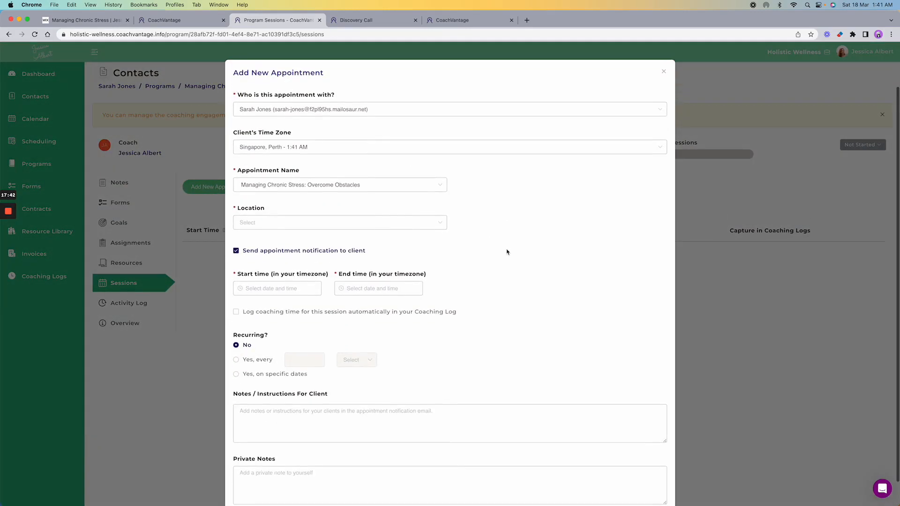
left_click(435, 203)
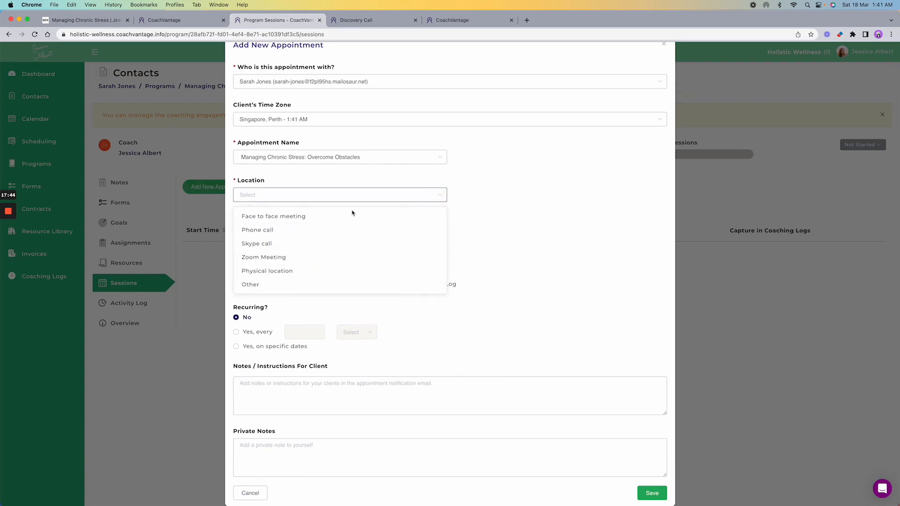
left_click(295, 225)
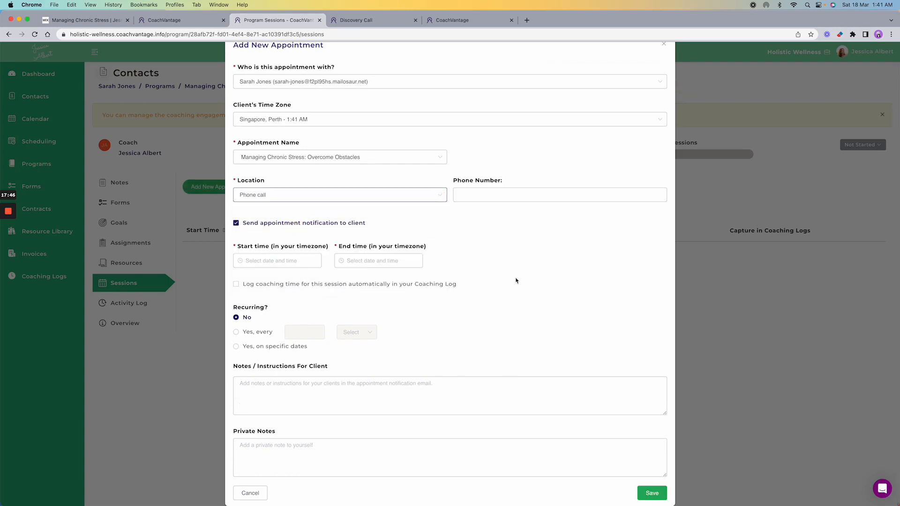
left_click(276, 260)
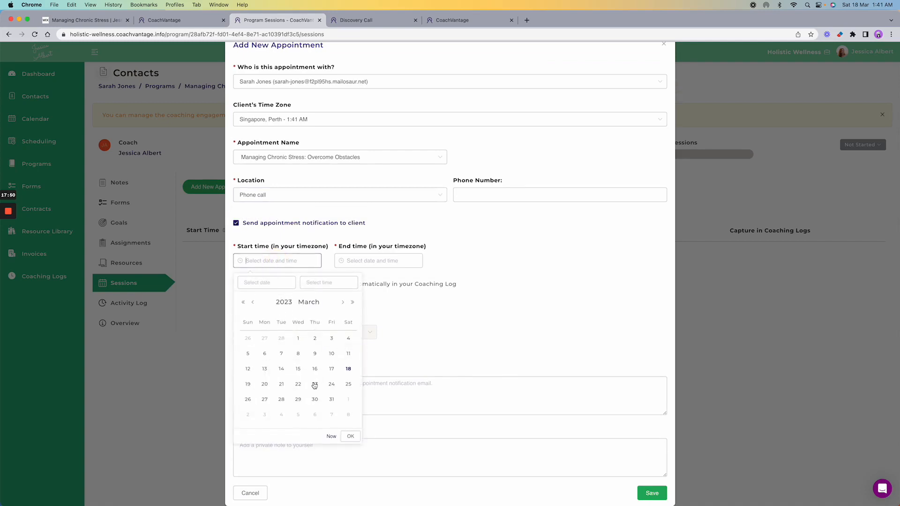
left_click(315, 399)
left_click(350, 437)
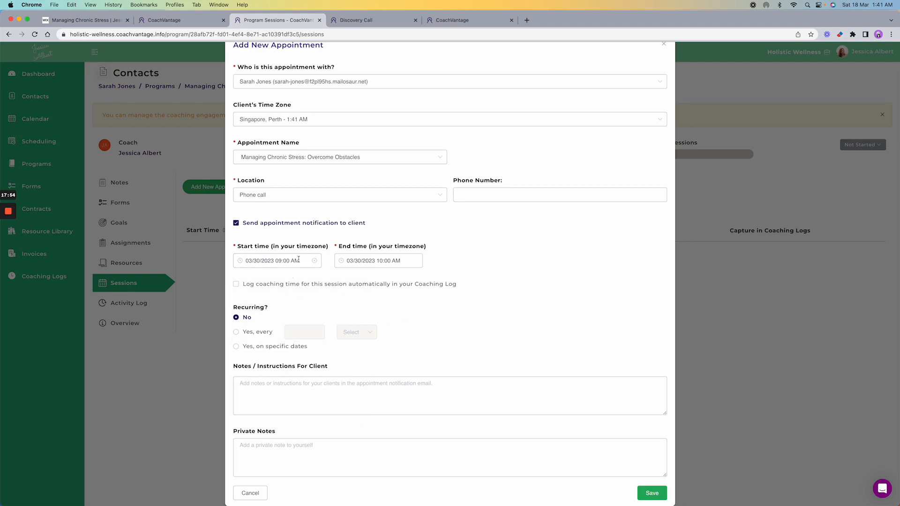
left_click(278, 261)
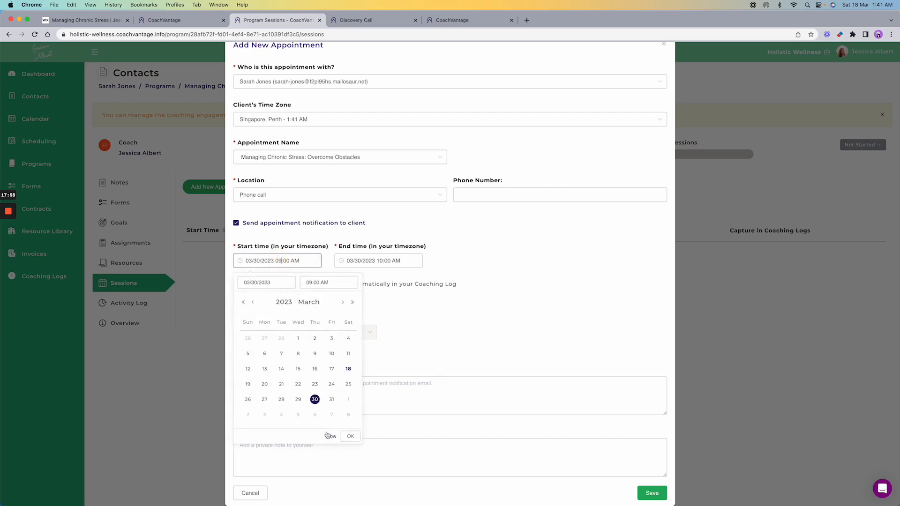
left_click(347, 437)
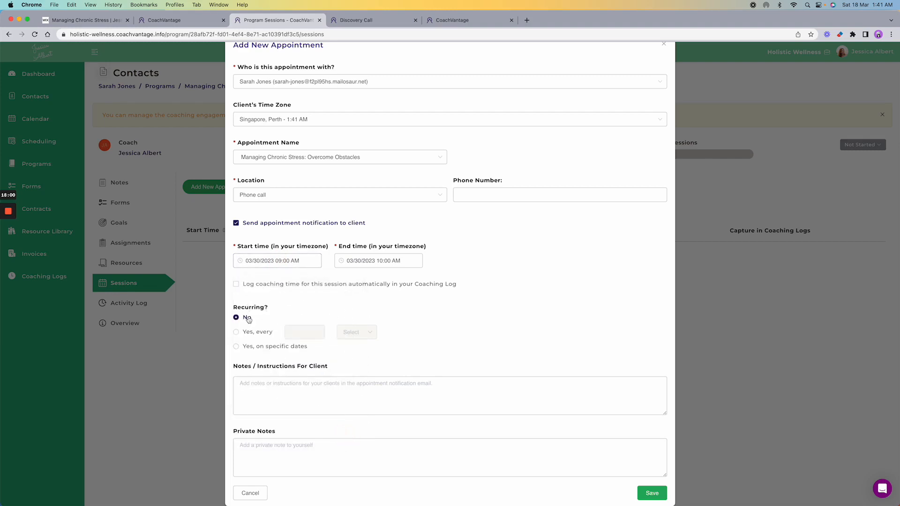
left_click(251, 337)
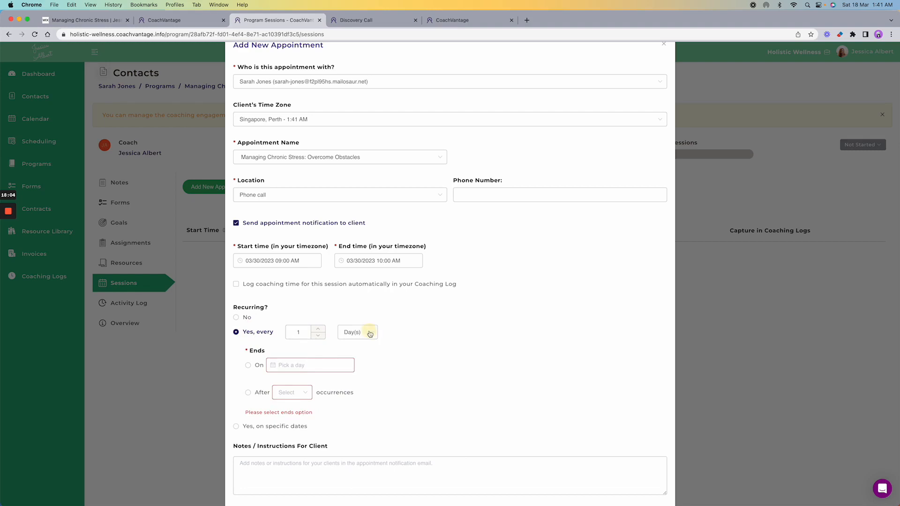
left_click(368, 333)
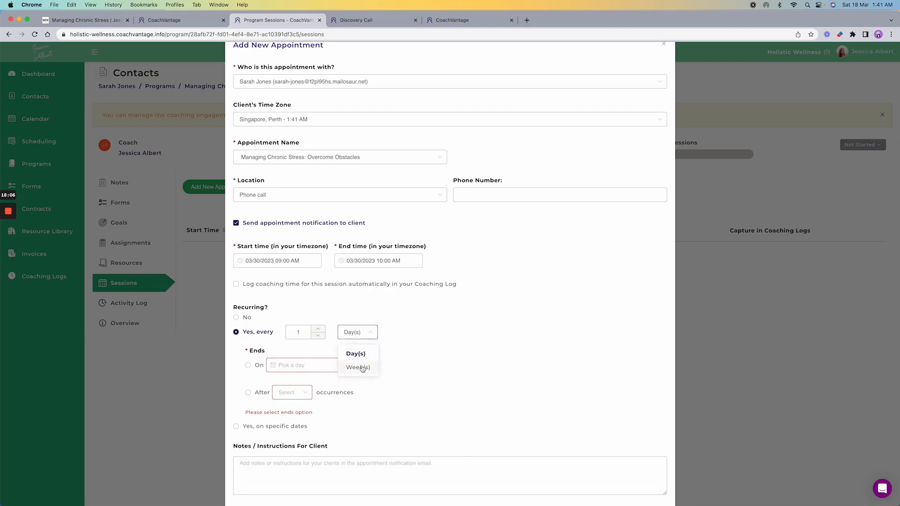
left_click(362, 368)
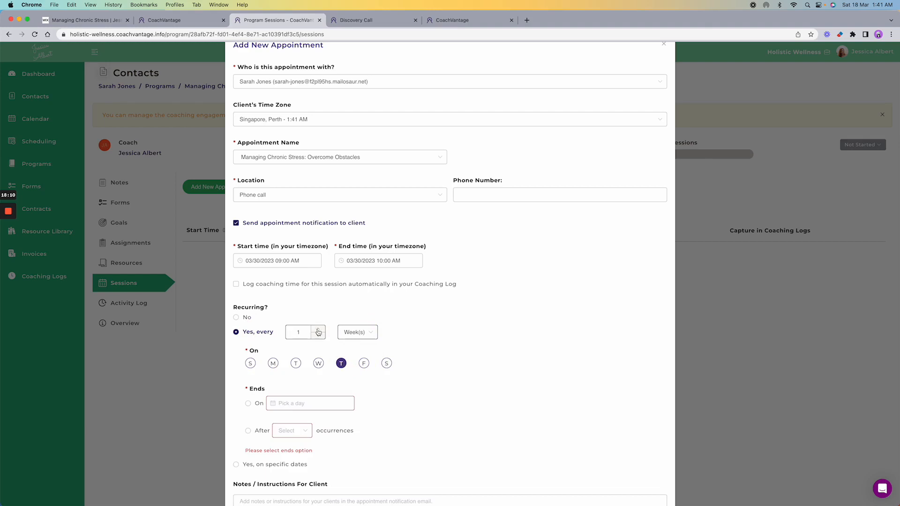
left_click(318, 329)
scroll(454, 361, "down", 5)
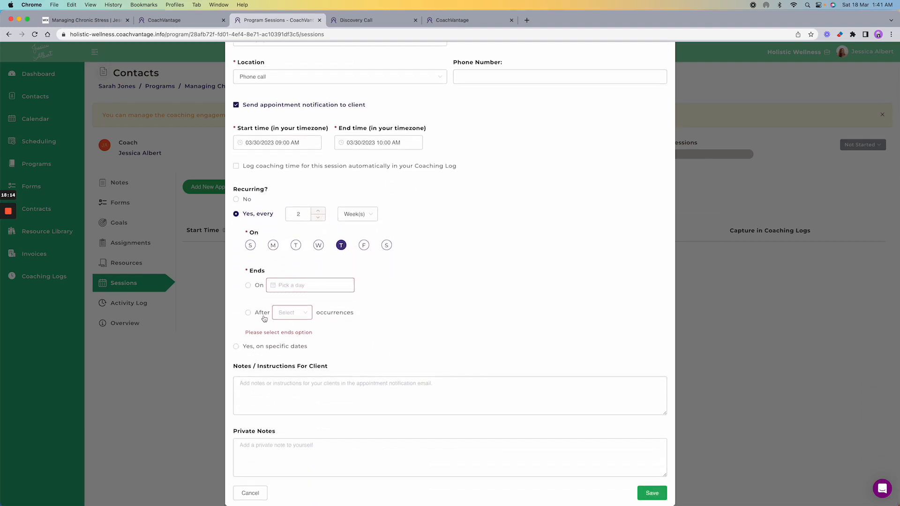
left_click(248, 313)
left_click(296, 313)
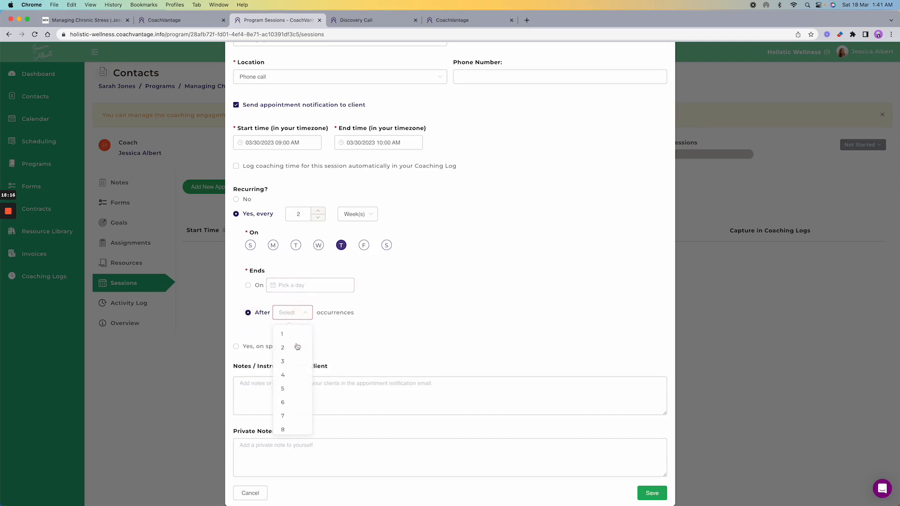
scroll(297, 347, "down", 3)
scroll(288, 394, "down", 2)
left_click(289, 400)
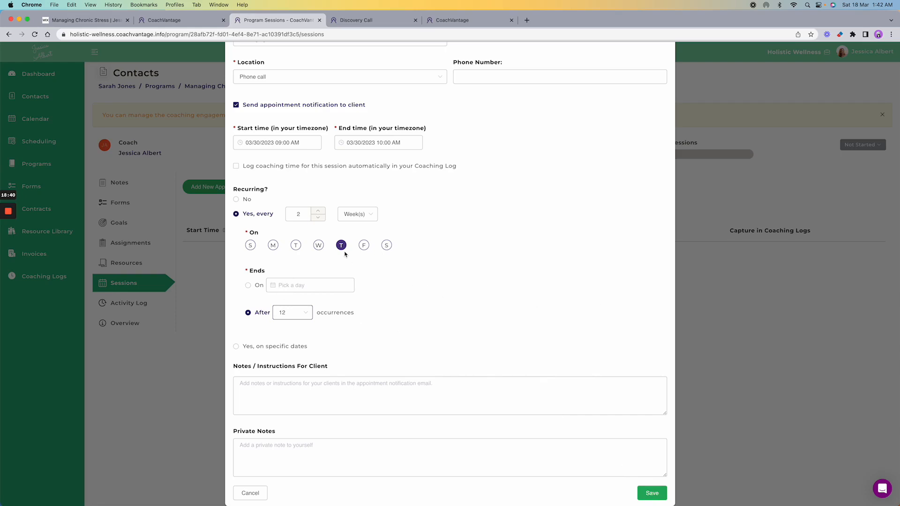
scroll(555, 268, "up", 5)
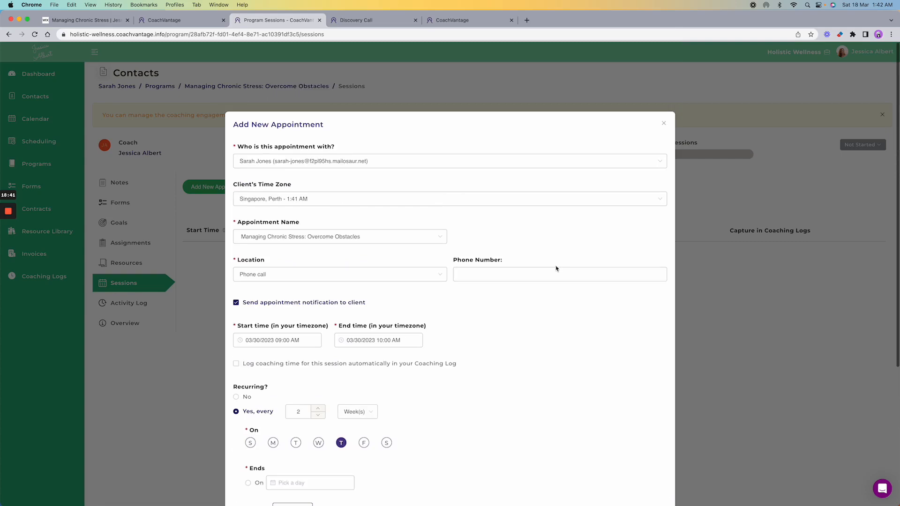
left_click(663, 124)
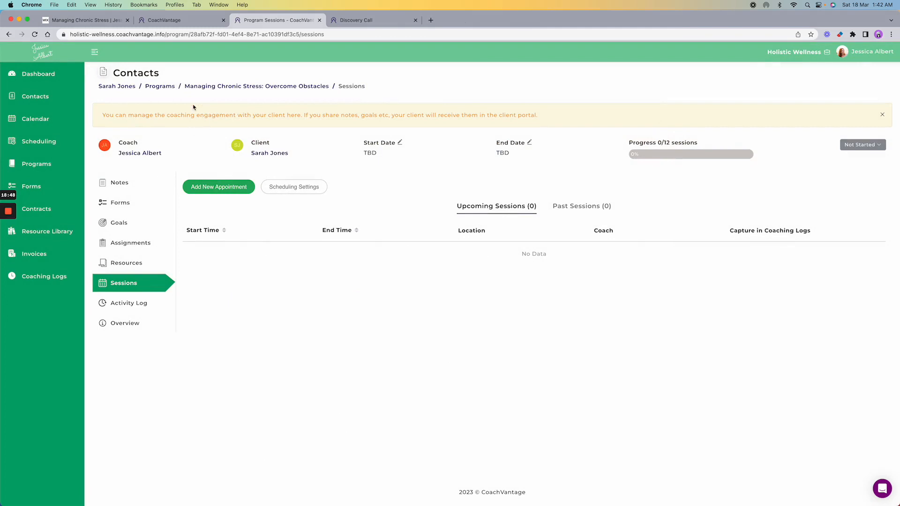
- Create a private note titled 'Notes from my discovery call' with pasted body text and save it
left_click(109, 87)
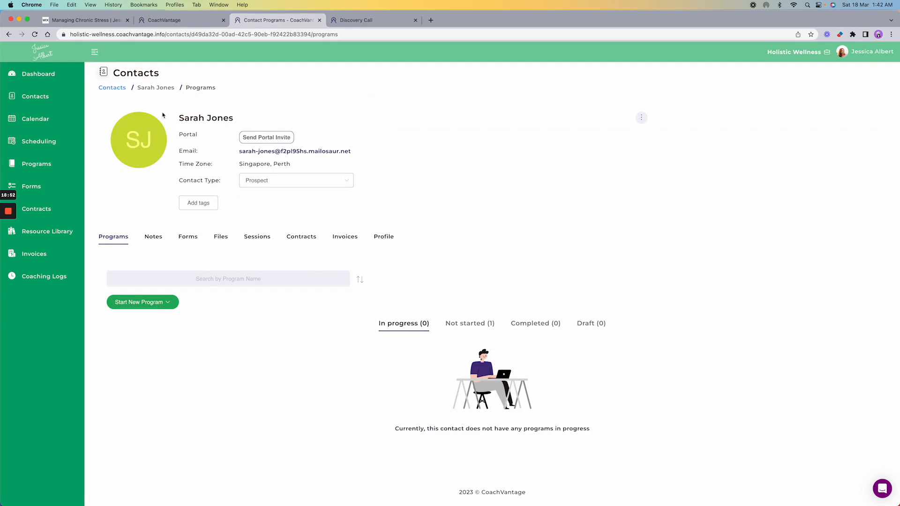
left_click(153, 242)
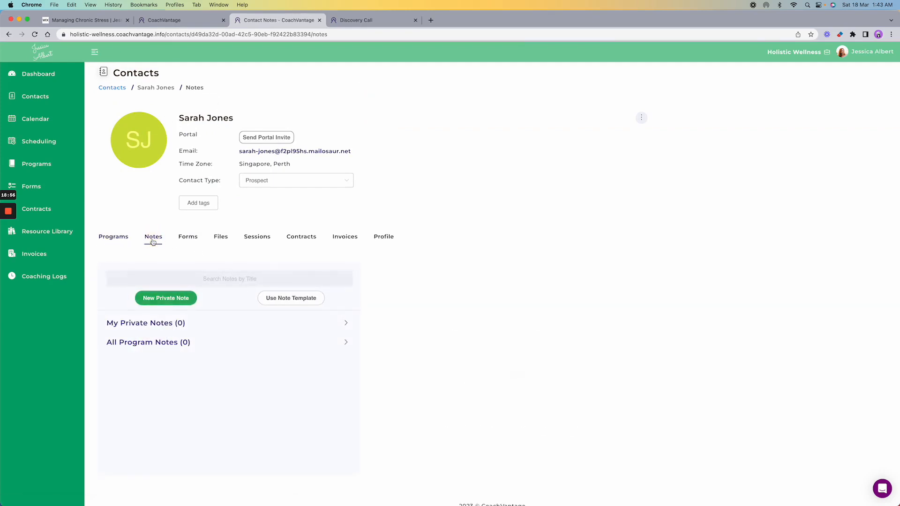
left_click(167, 323)
left_click(163, 303)
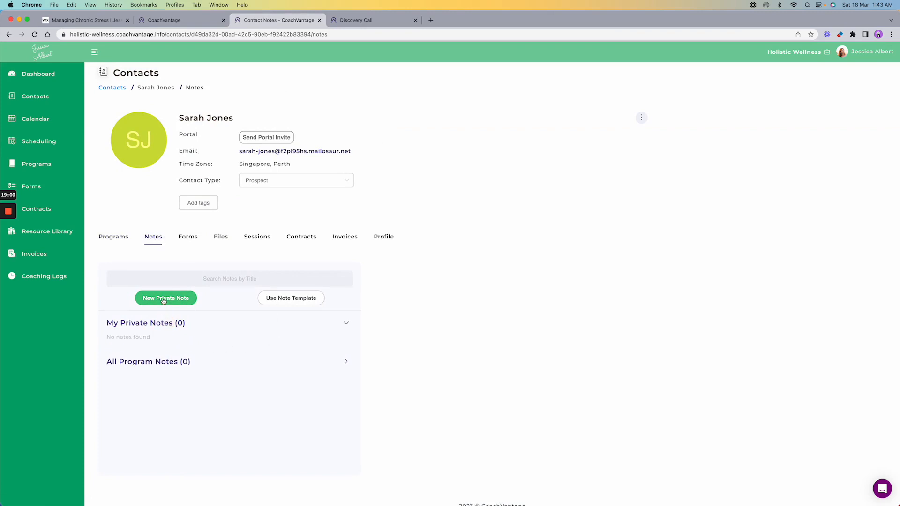
left_click(450, 278)
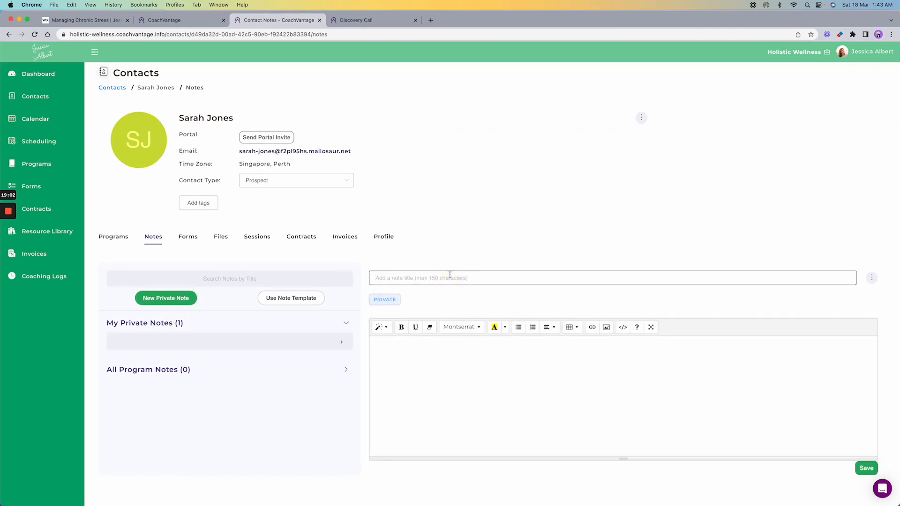
type("Notes from my discovery call")
left_click(448, 358)
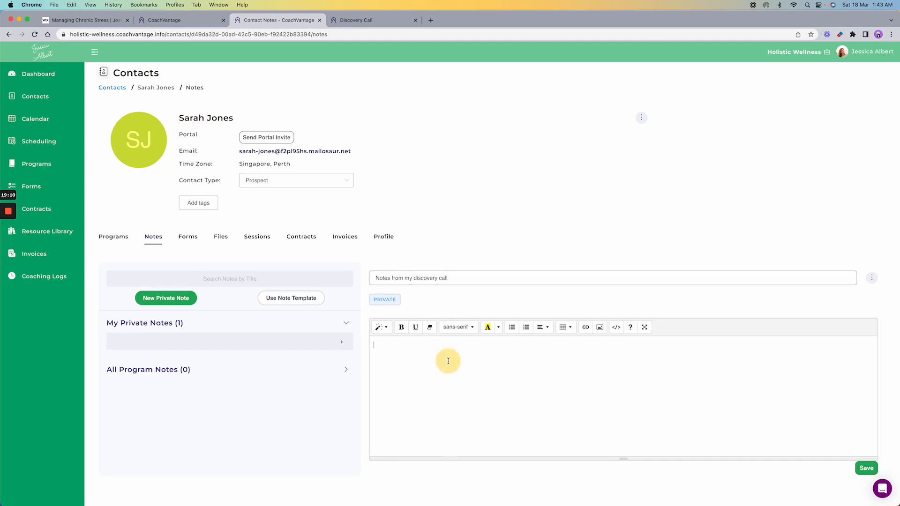
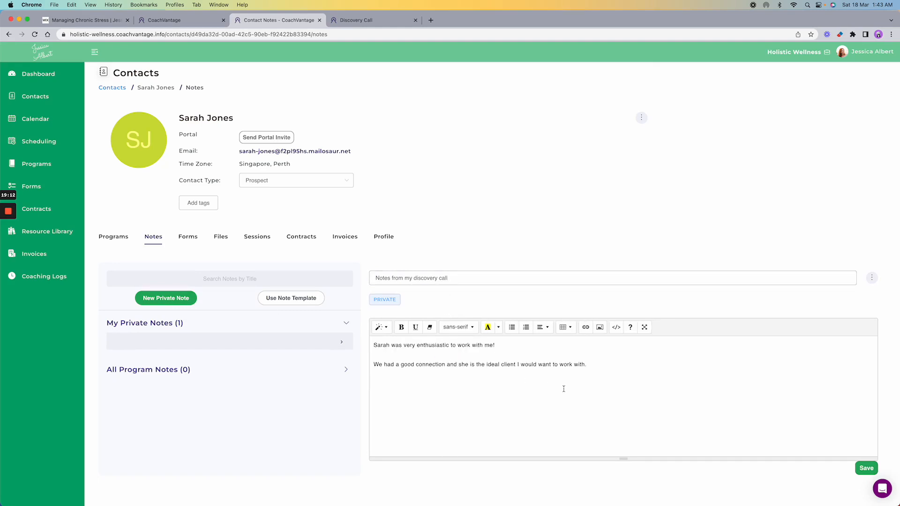
scroll(569, 371, "down", 1)
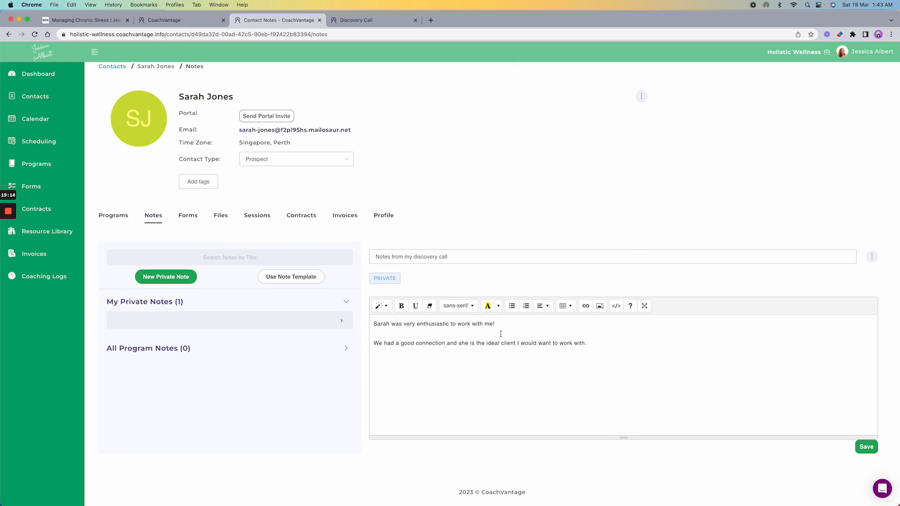
left_click(867, 447)
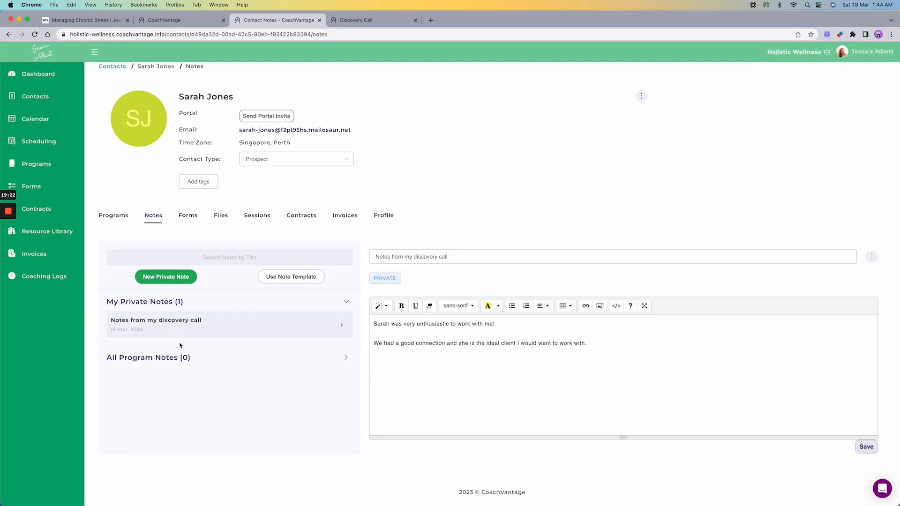
- Browse the contact's Forms, Files, Shared with Client, Sessions, Contracts and Invoices tabs
left_click(195, 217)
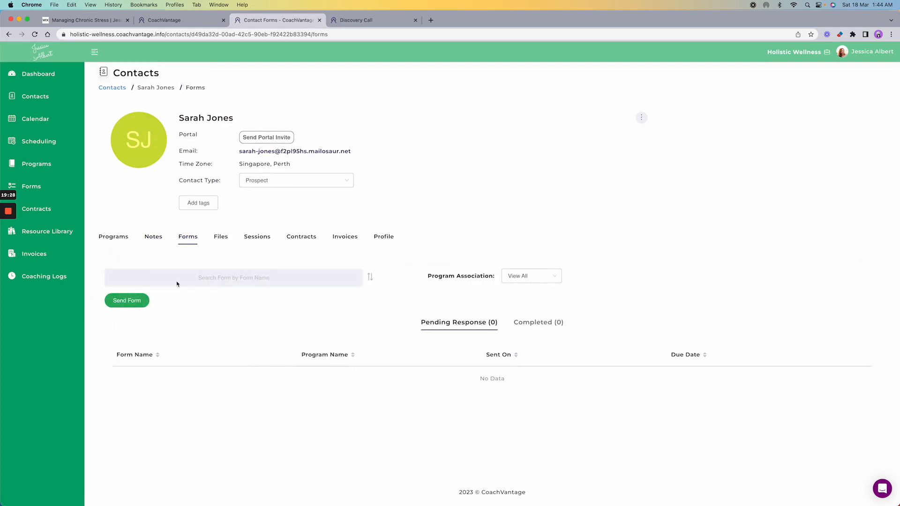
left_click(221, 237)
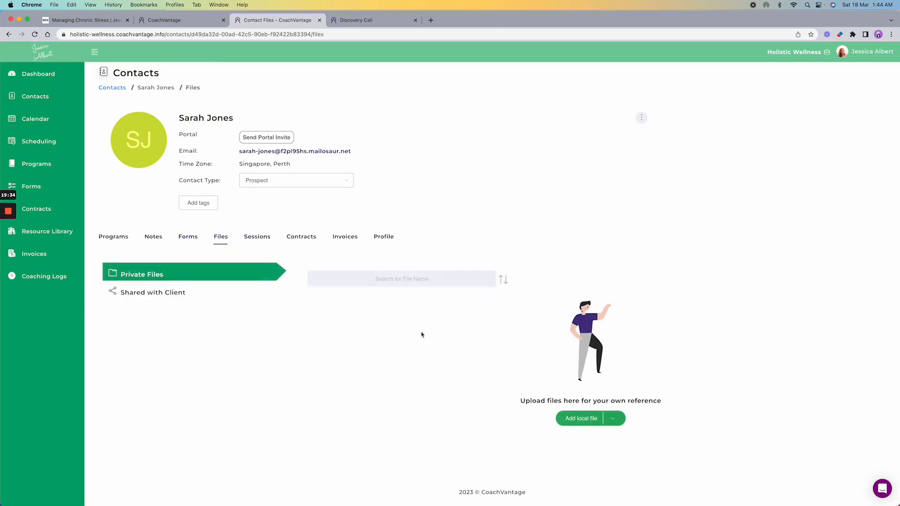
left_click(618, 422)
left_click(167, 297)
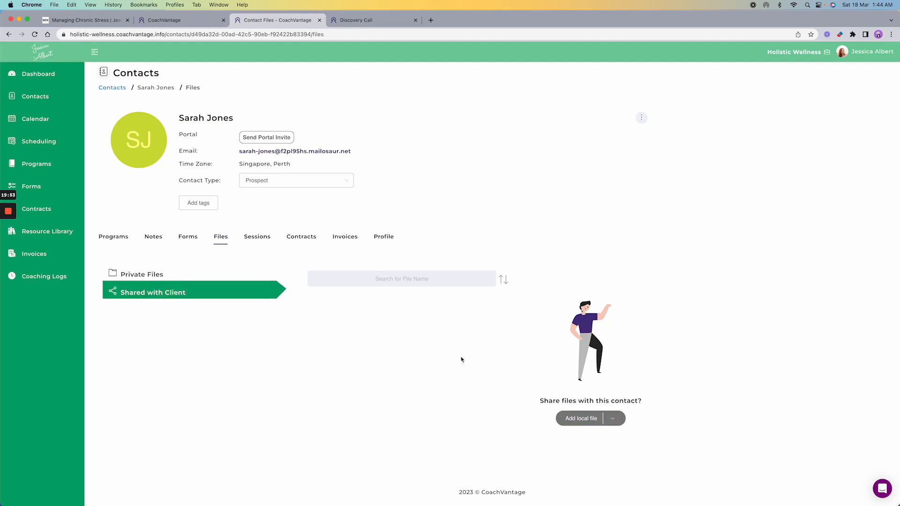
left_click(262, 239)
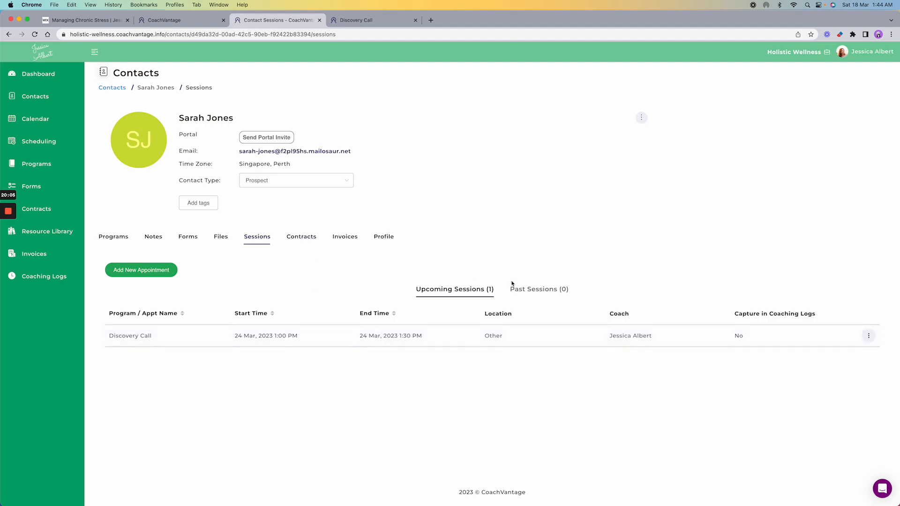
left_click(317, 238)
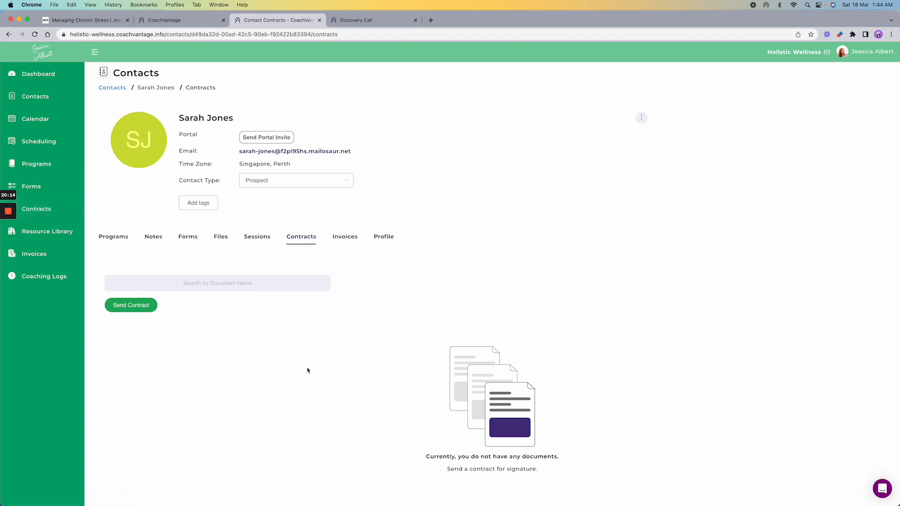
left_click(350, 239)
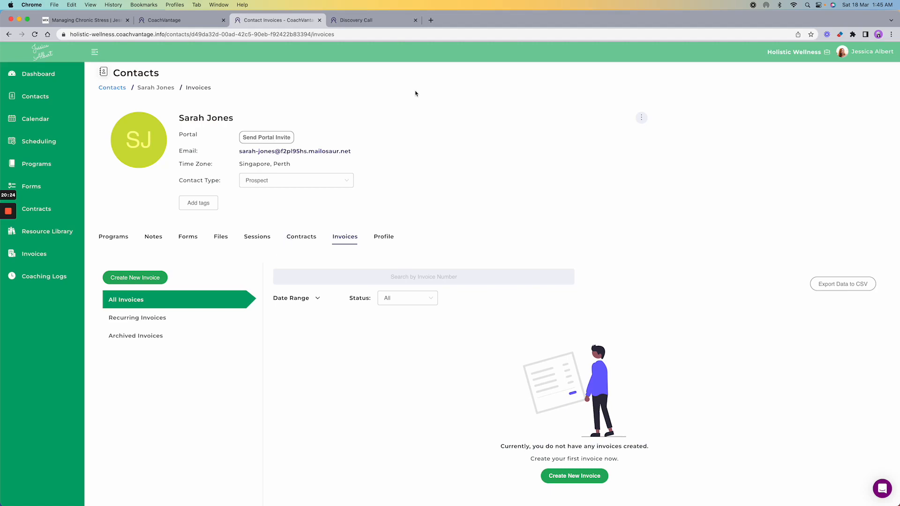
left_click(867, 56)
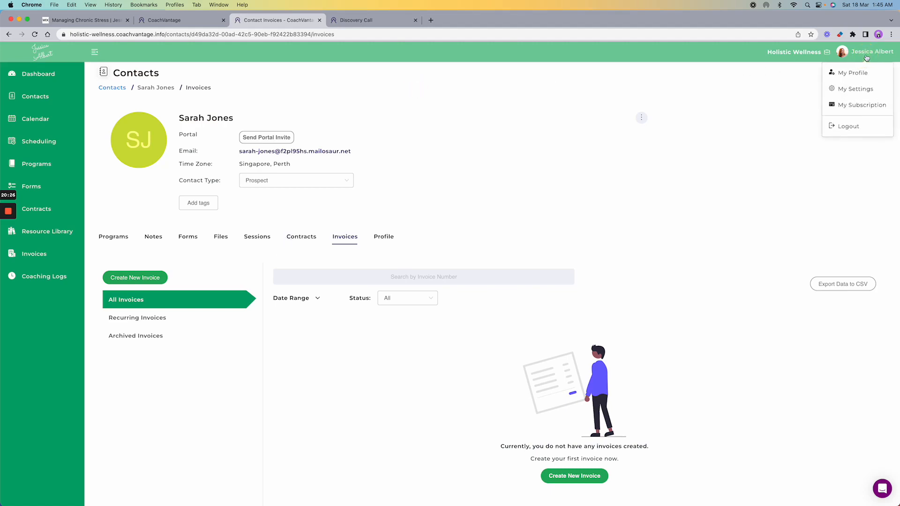
- Review the Branding, Invoice & Payment and Integrations tabs in My Settings
left_click(856, 88)
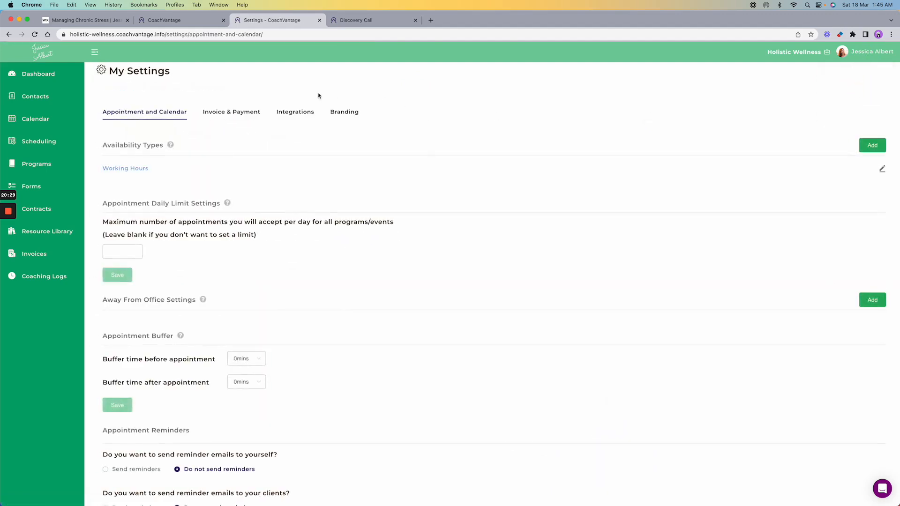
left_click(352, 113)
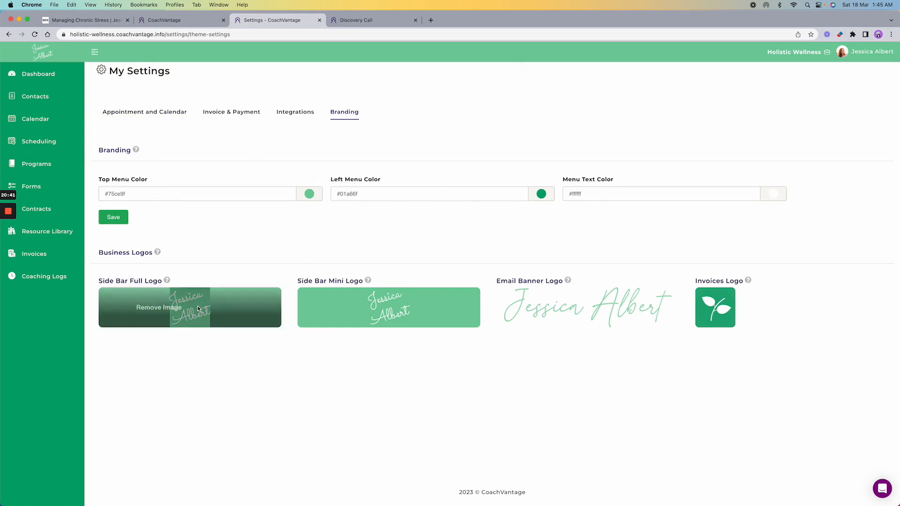
mouse_move(351, 312)
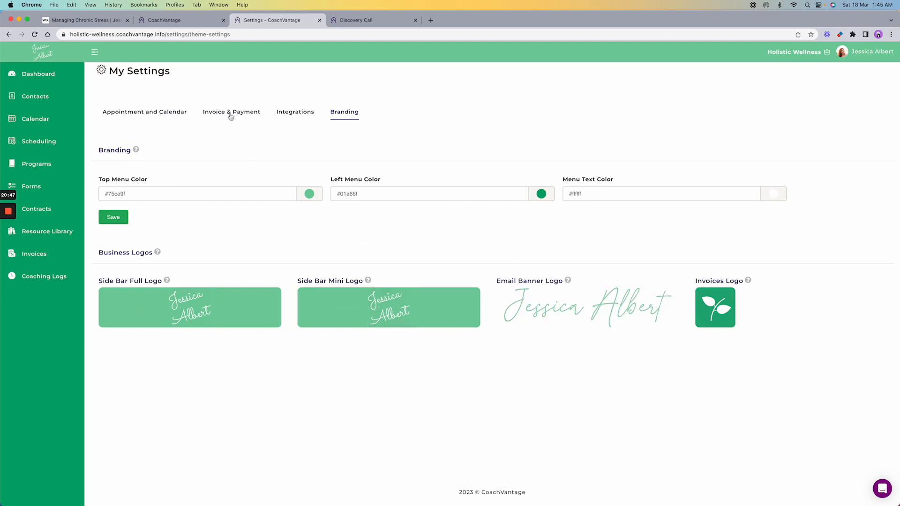
left_click(208, 115)
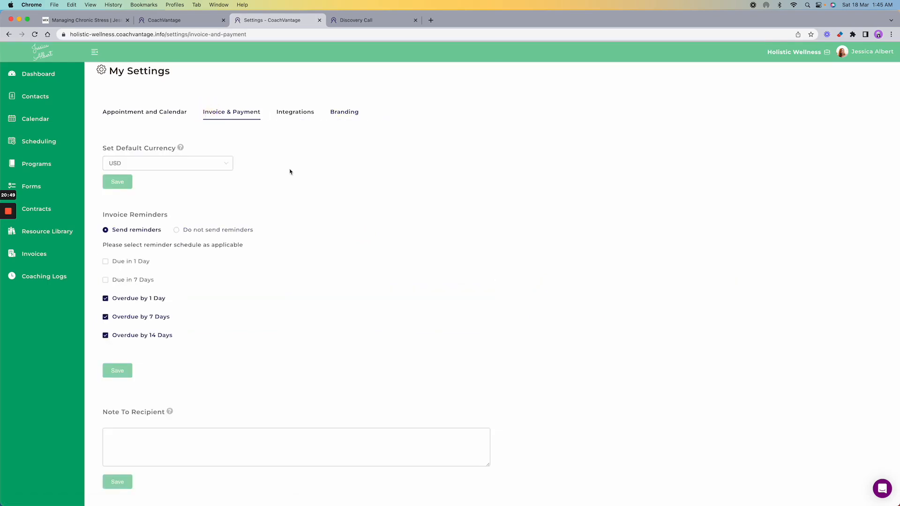
scroll(290, 172, "down", 1)
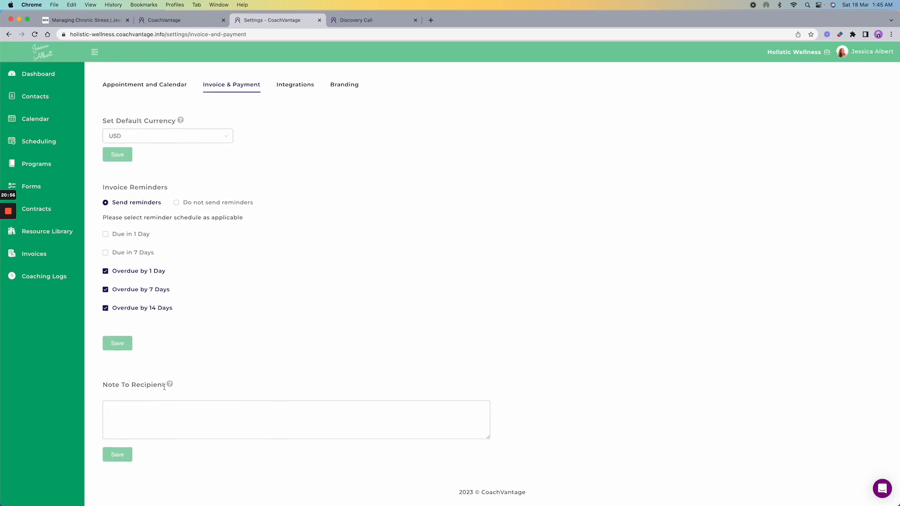
mouse_move(171, 385)
left_click(304, 86)
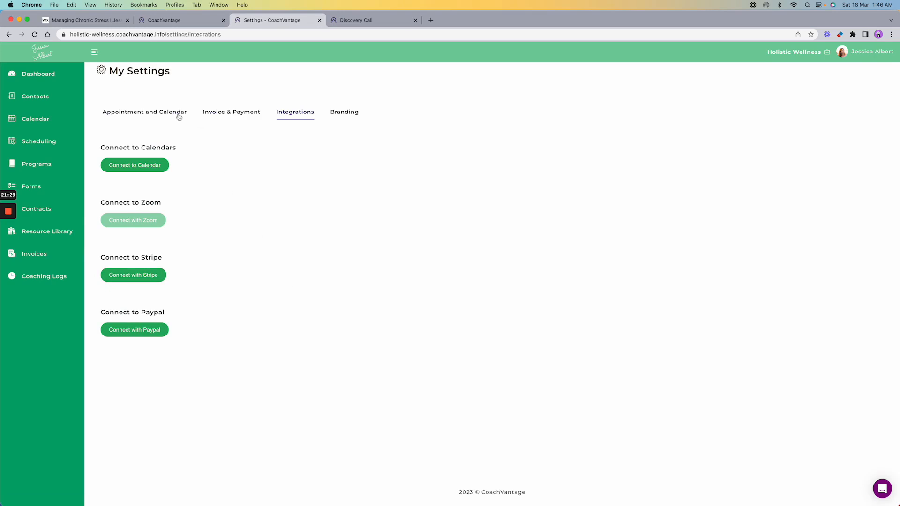
left_click(43, 254)
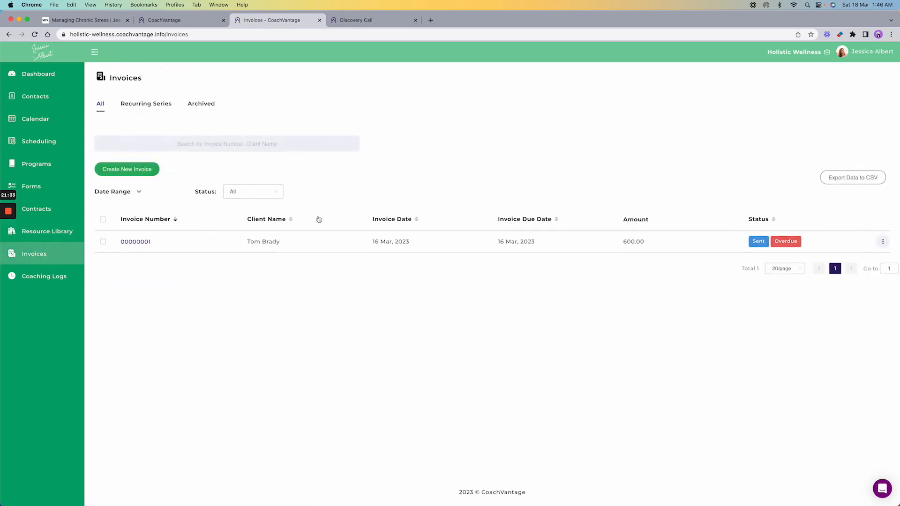
- Open invoice 00000001 for 600.00, then go to the Forms list
left_click(141, 246)
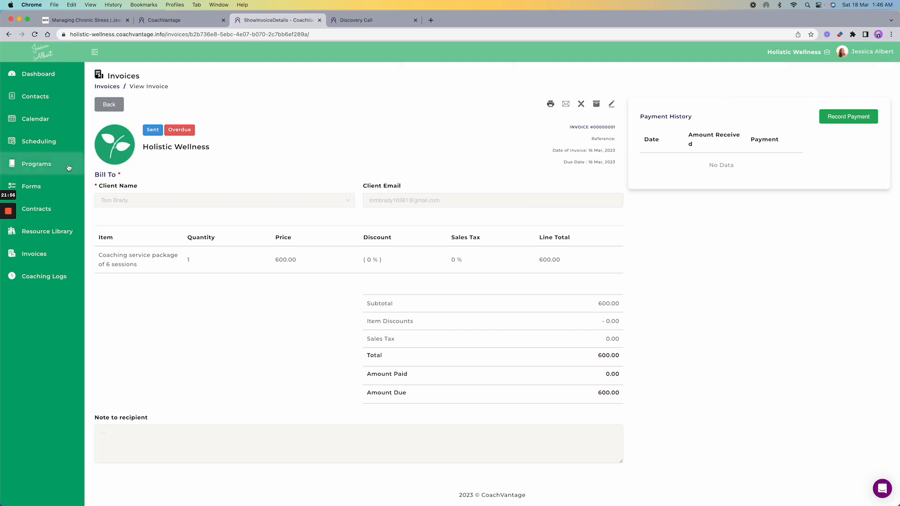
left_click(49, 194)
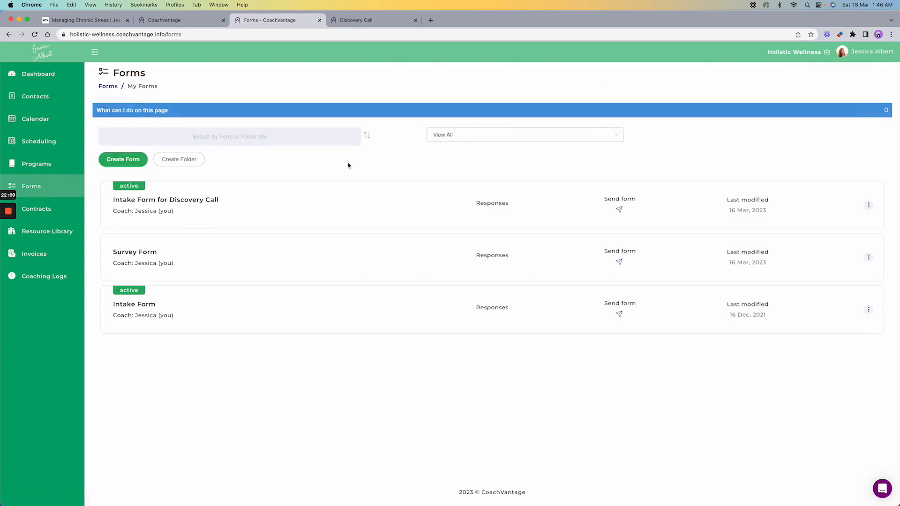
left_click(175, 201)
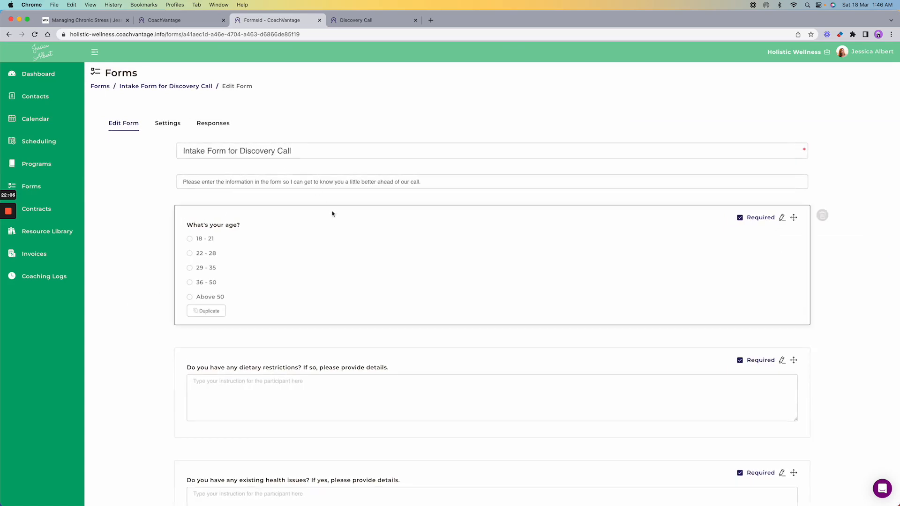
scroll(333, 214, "down", 3)
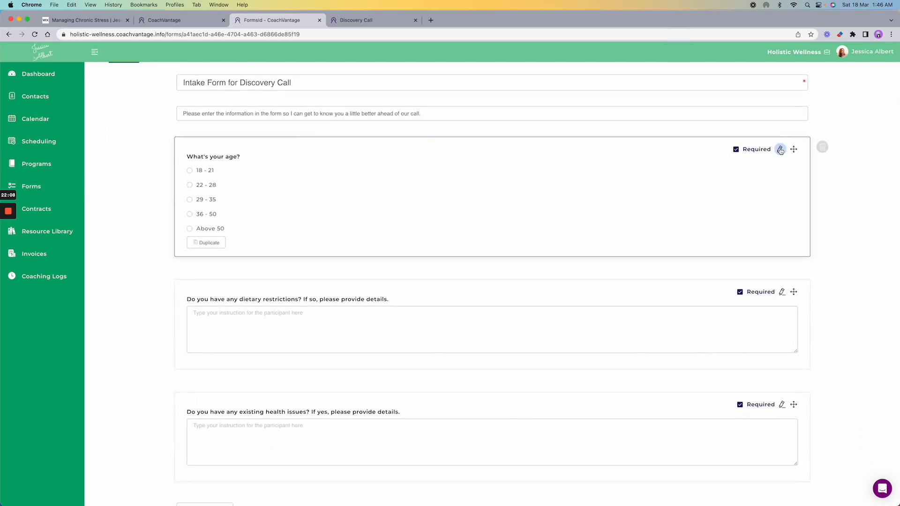
scroll(534, 204, "down", 3)
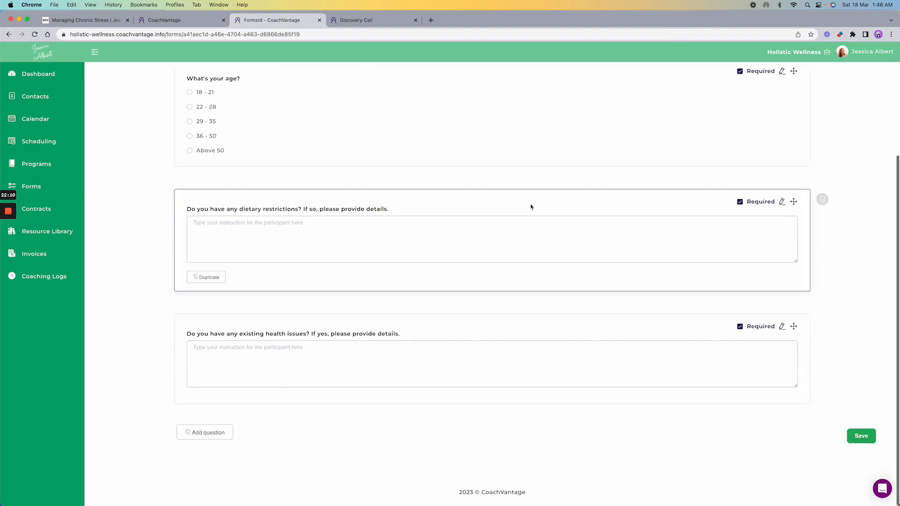
scroll(497, 211, "up", 5)
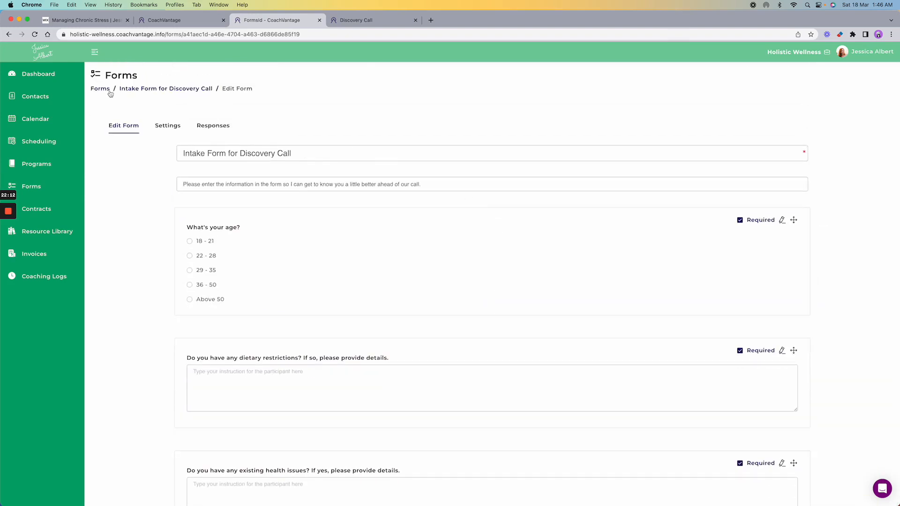
left_click(101, 90)
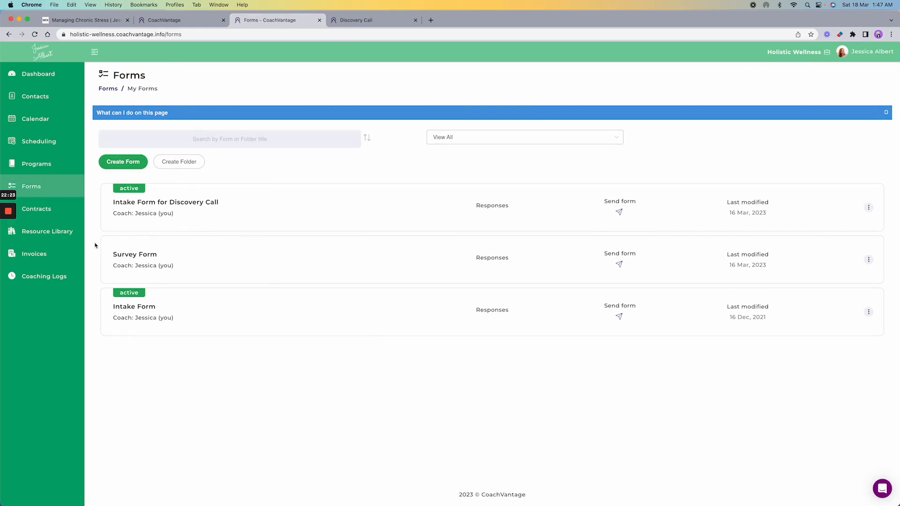
- Share Progress Tracker.pdf from the Resource Library with the portal client
left_click(44, 237)
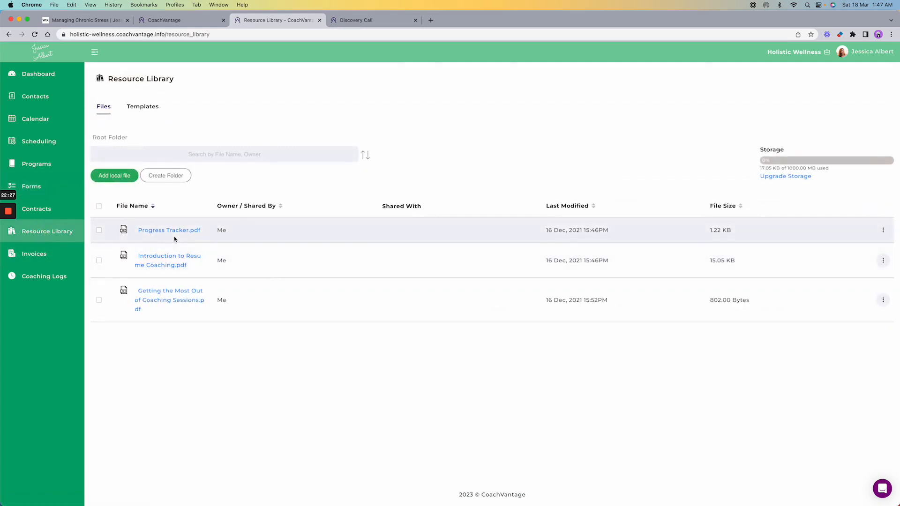
left_click(883, 230)
left_click(861, 316)
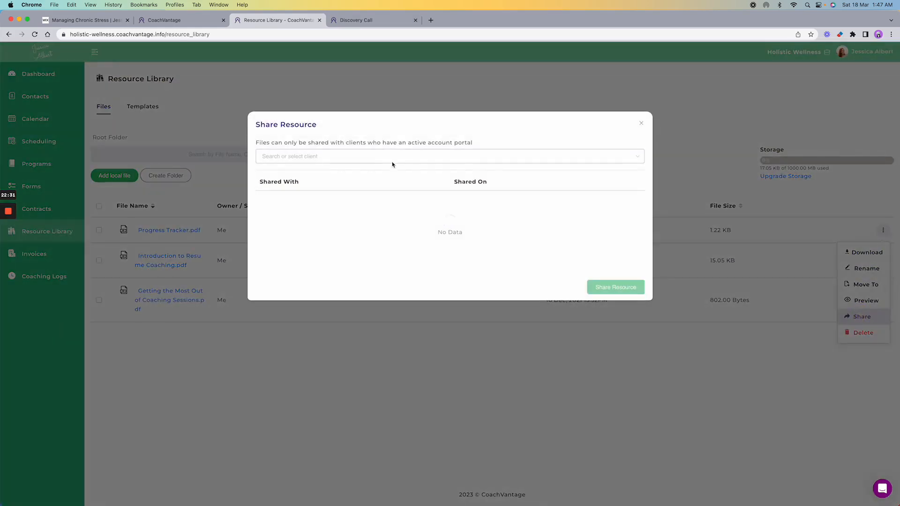
left_click(392, 157)
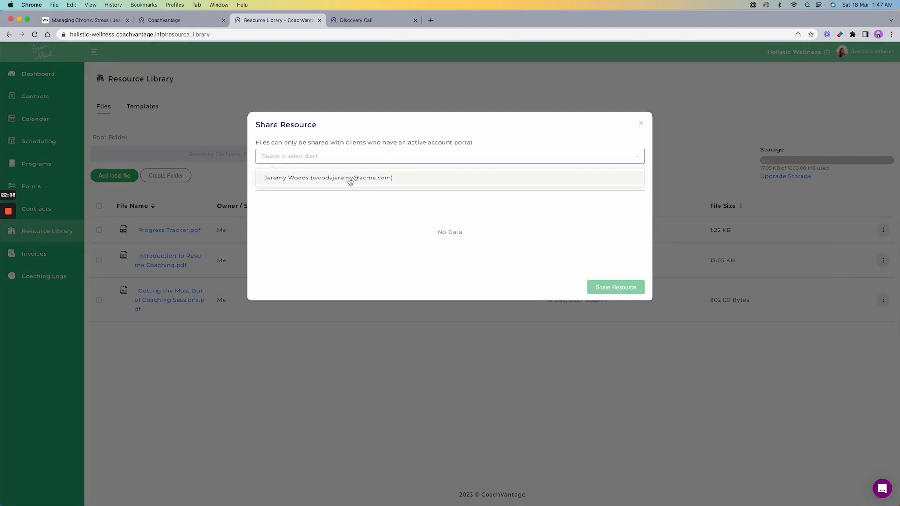
left_click(350, 181)
left_click(428, 136)
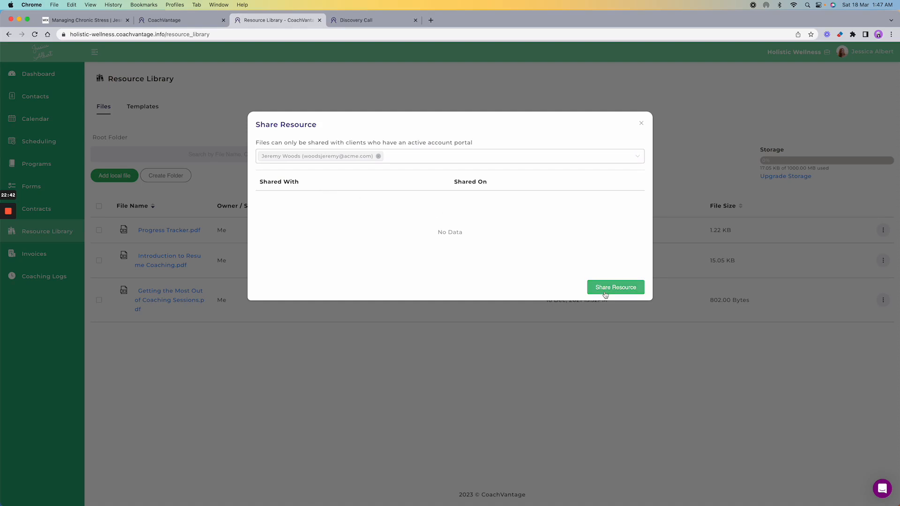
left_click(642, 124)
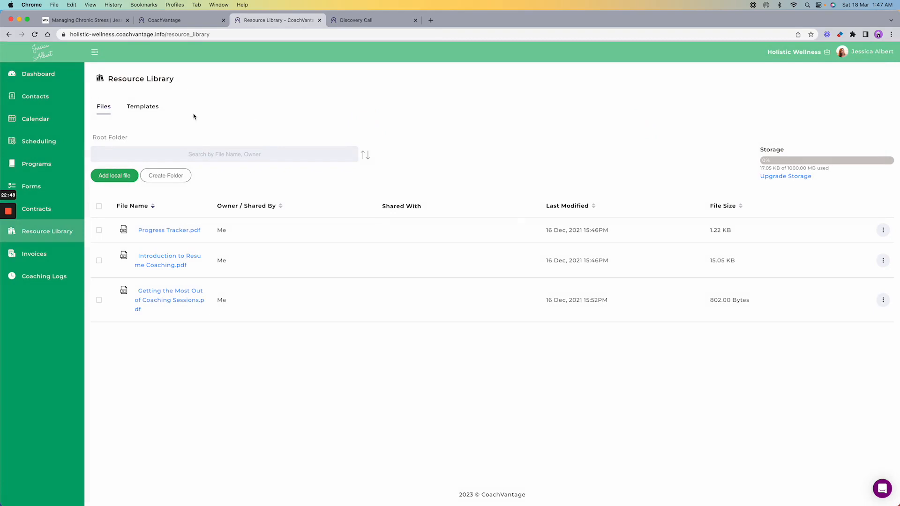
left_click(44, 118)
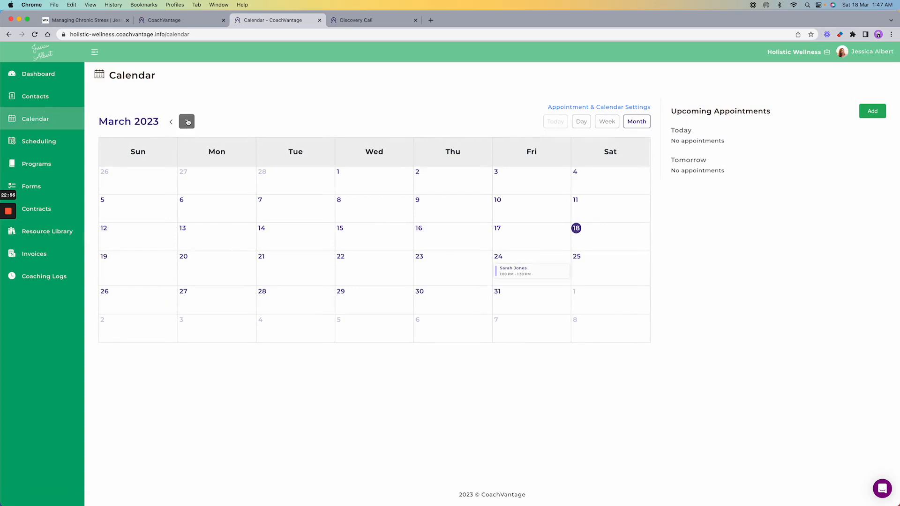
- Switch the calendar to Week, then Day view on March 17, then go to the Dashboard
left_click(605, 122)
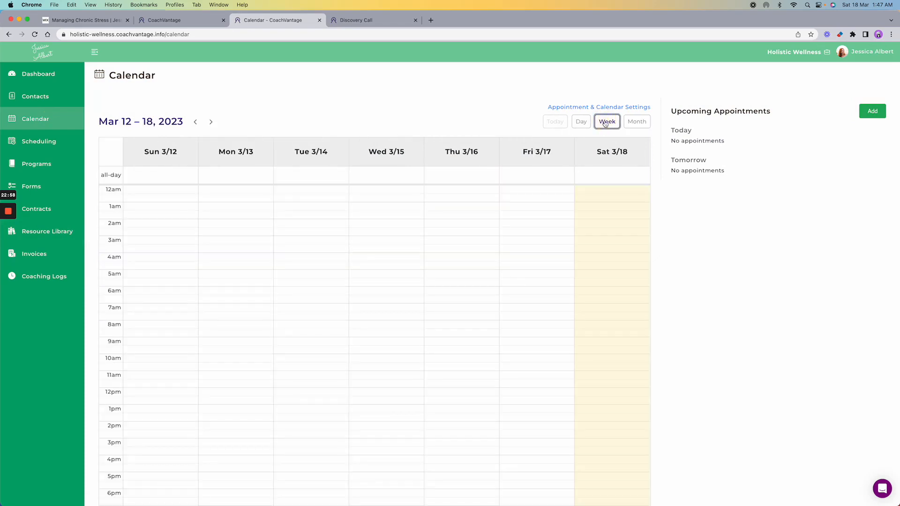
left_click(583, 125)
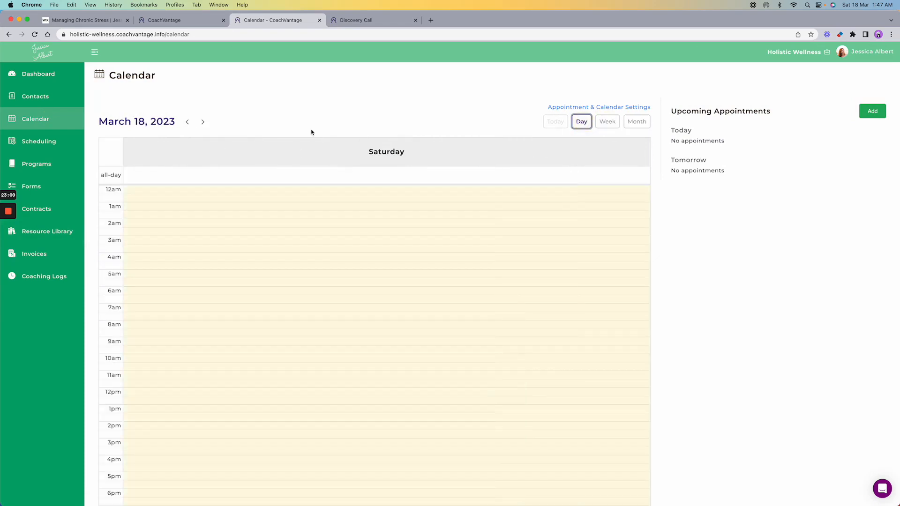
left_click(187, 122)
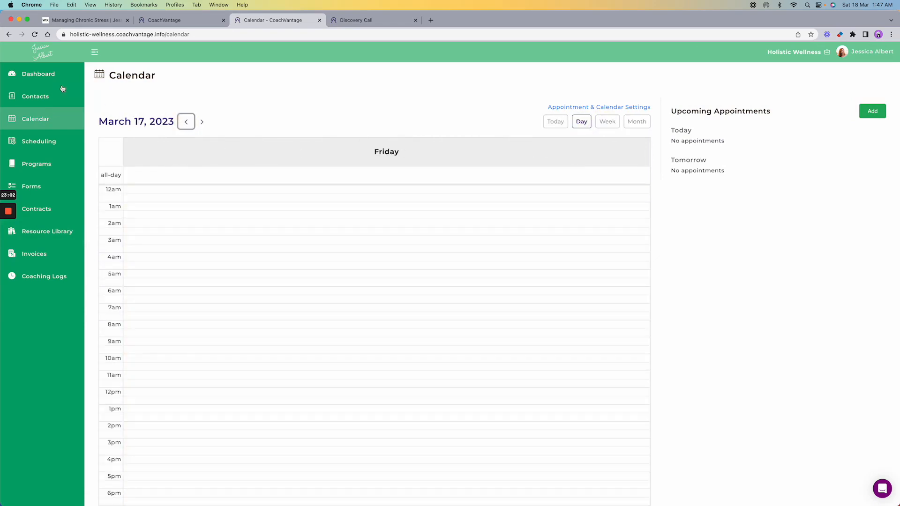
left_click(43, 81)
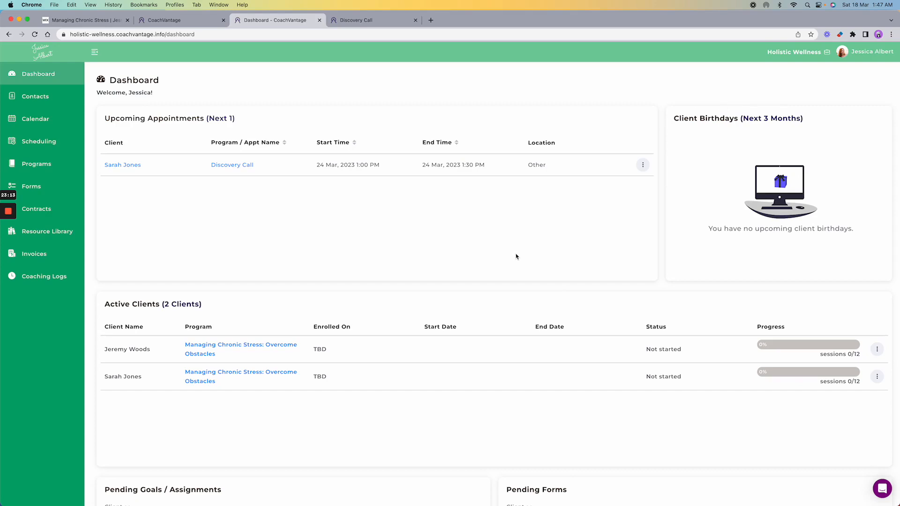
scroll(515, 257, "down", 2)
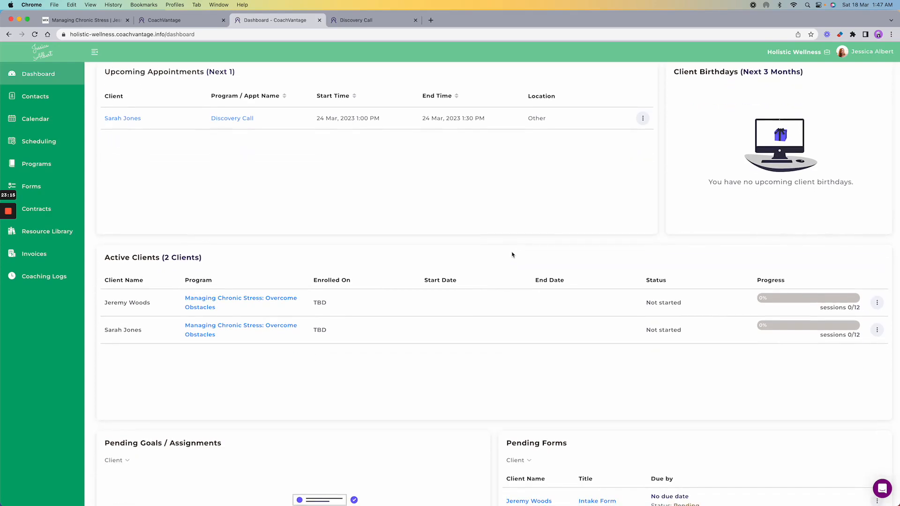
scroll(501, 249, "down", 4)
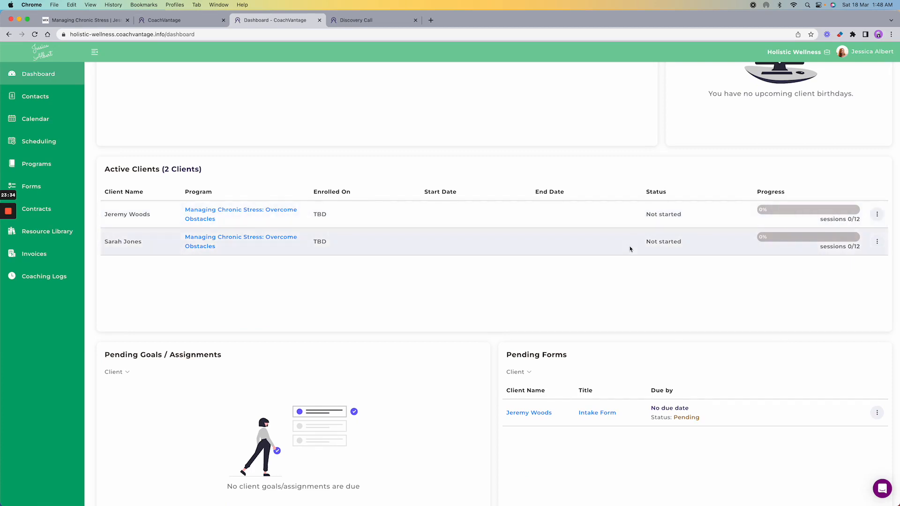
scroll(629, 249, "down", 3)
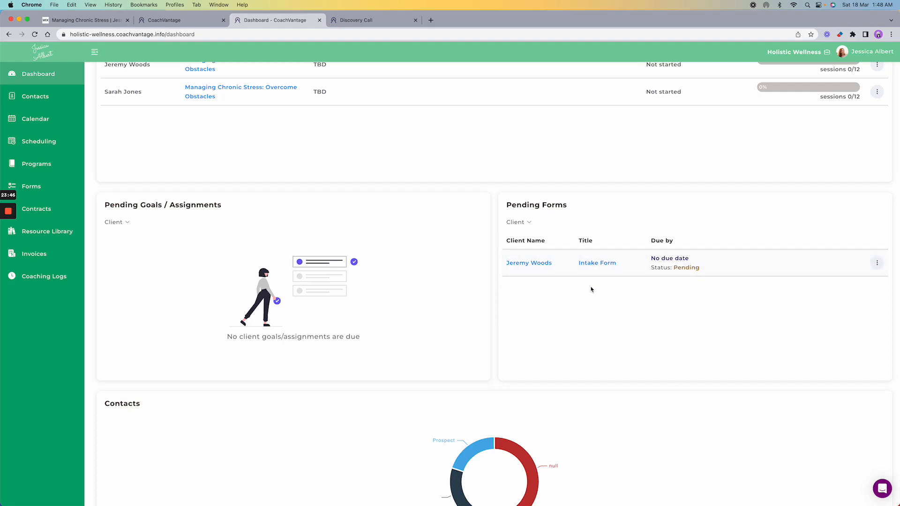
scroll(592, 290, "down", 5)
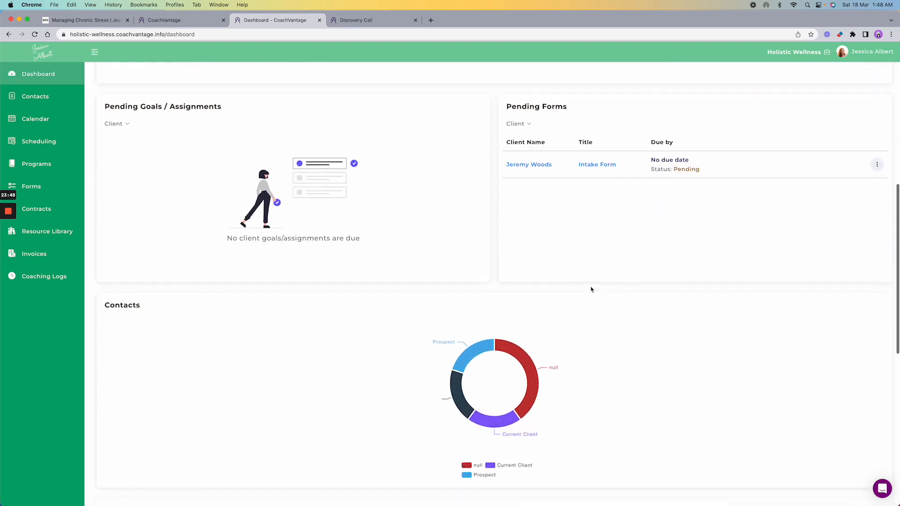
scroll(591, 290, "down", 2)
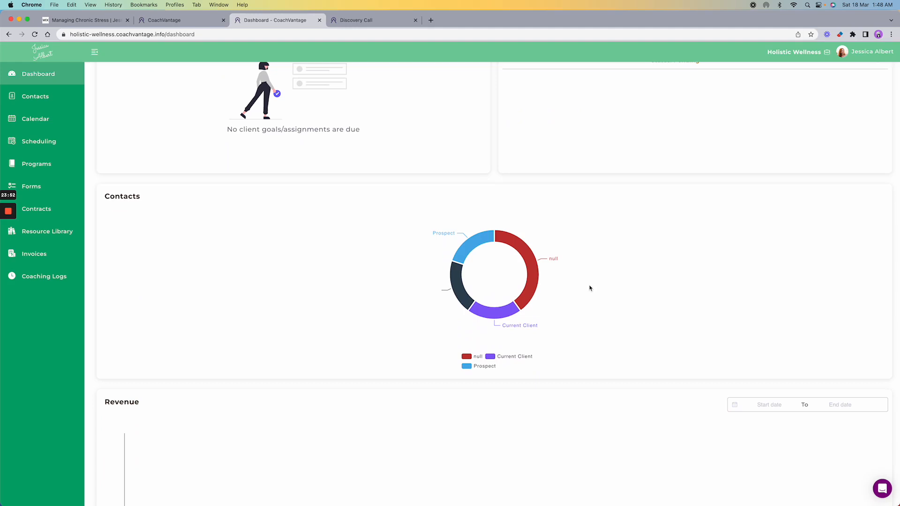
mouse_move(464, 249)
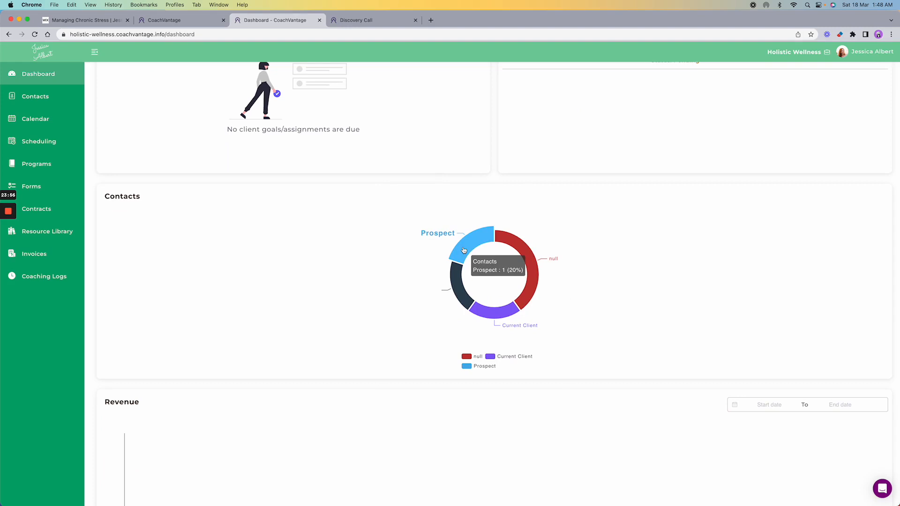
mouse_move(501, 321)
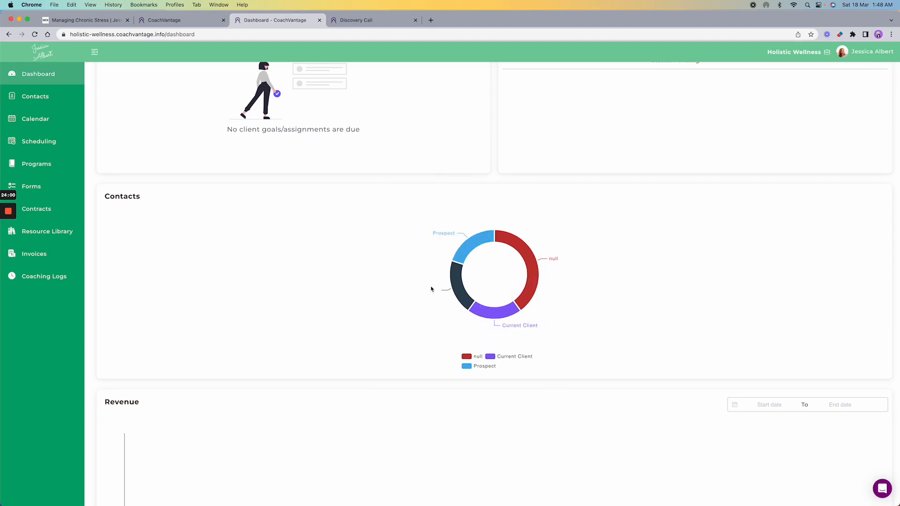
scroll(342, 319, "down", 4)
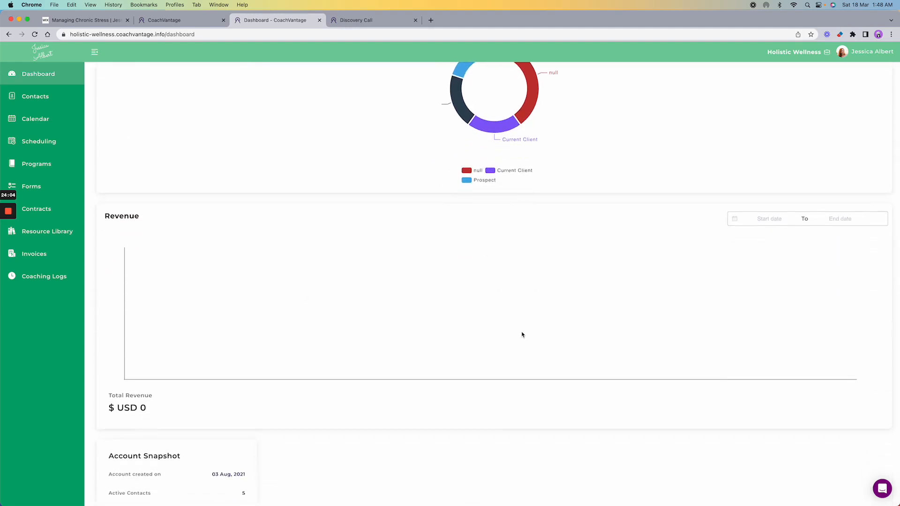
scroll(522, 302, "down", 2)
scroll(522, 335, "down", 1)
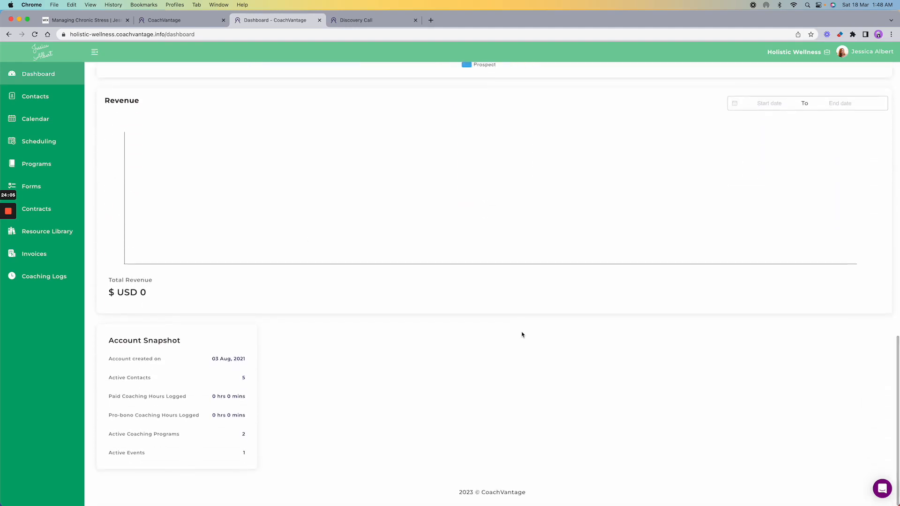
scroll(375, 275, "up", 12)
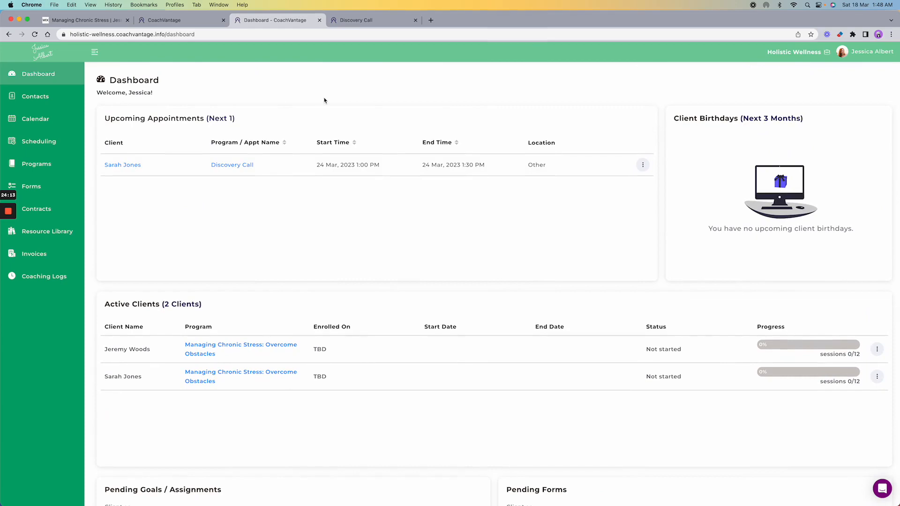
scroll(334, 281, "down", 12)
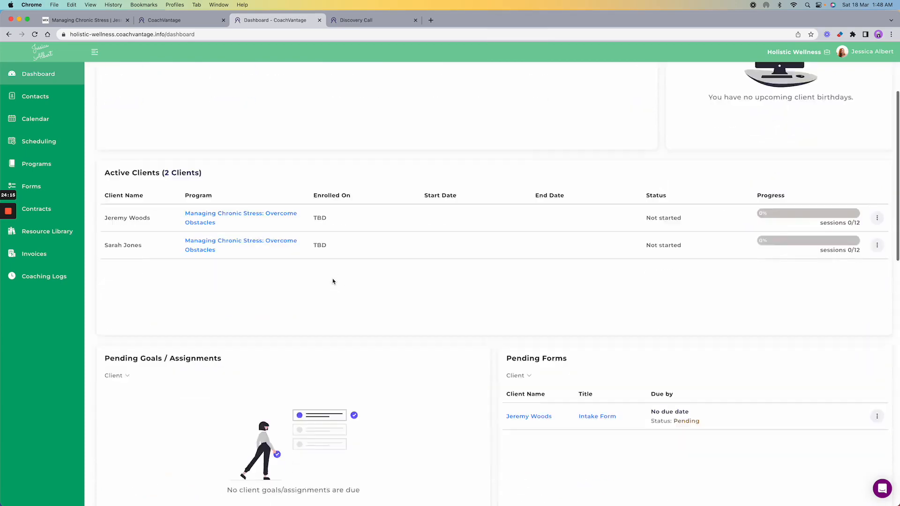
scroll(333, 281, "down", 3)
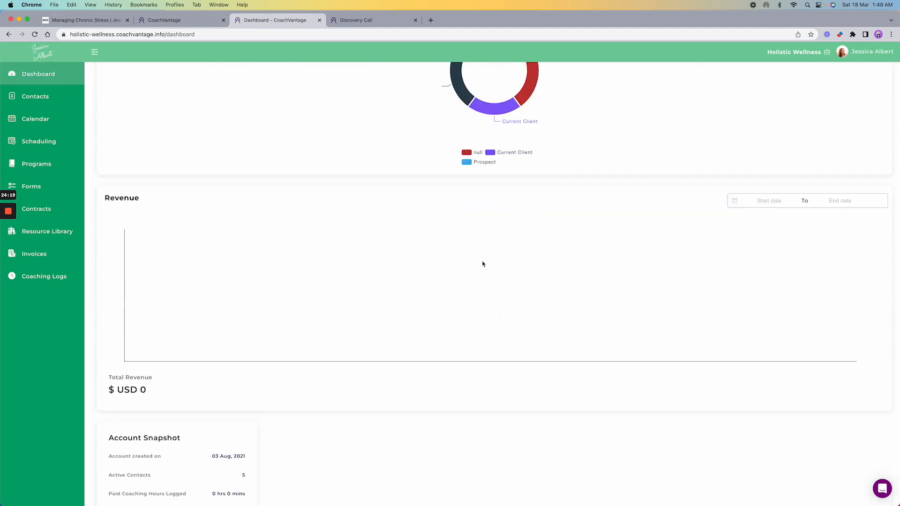
scroll(493, 262, "up", 15)
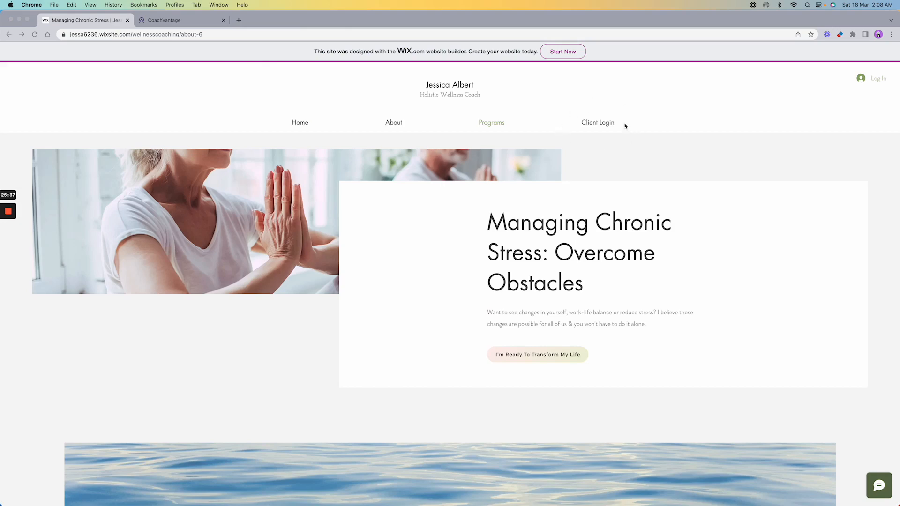
- Follow the Wix site's Client Login link to the CoachVantage client portal login page
left_click(635, 101)
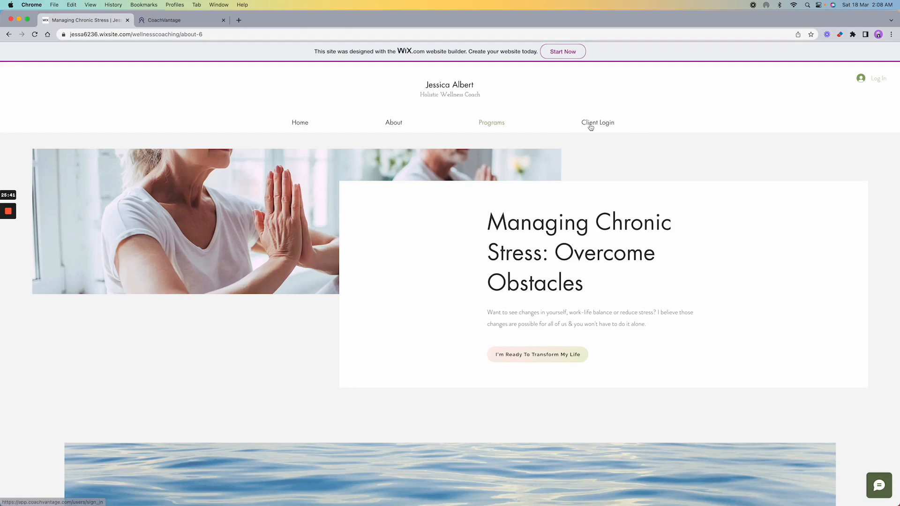
left_click(190, 22)
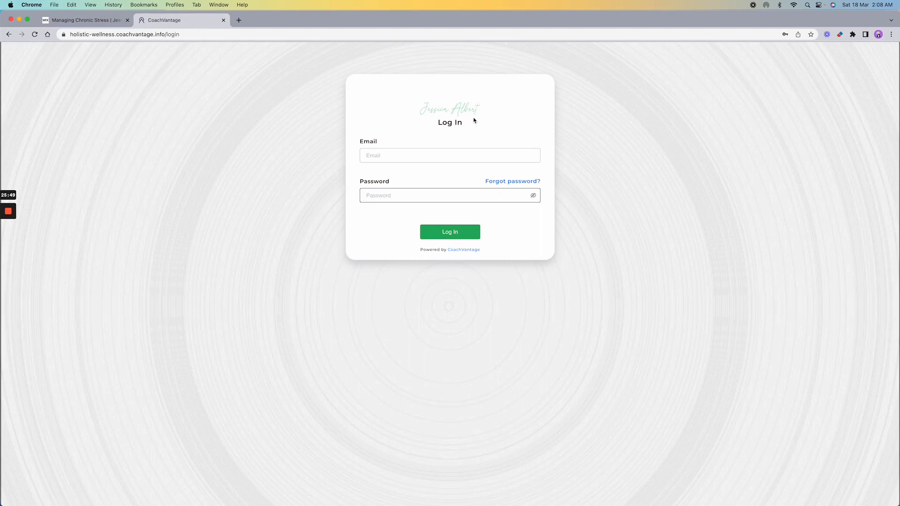
- Log in with the client's email and password, then show the Not started coaching programs
left_click(410, 155)
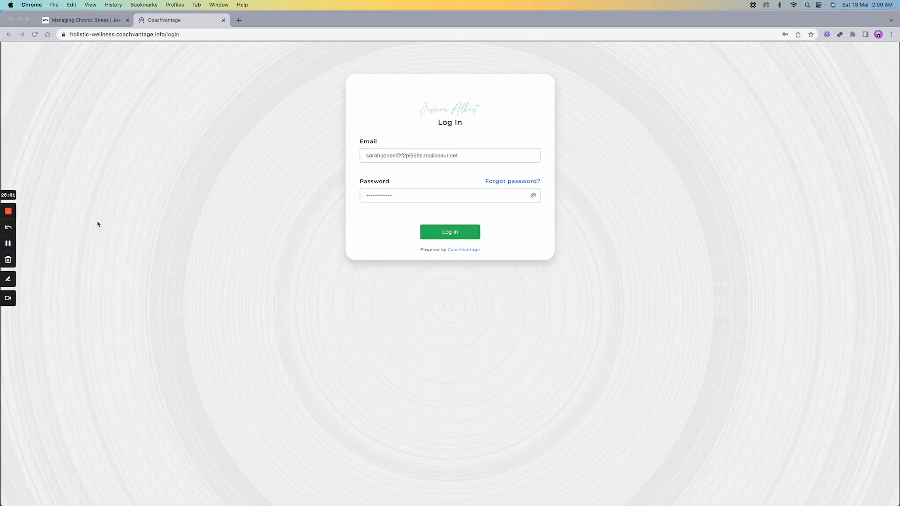
left_click(467, 218)
left_click(448, 234)
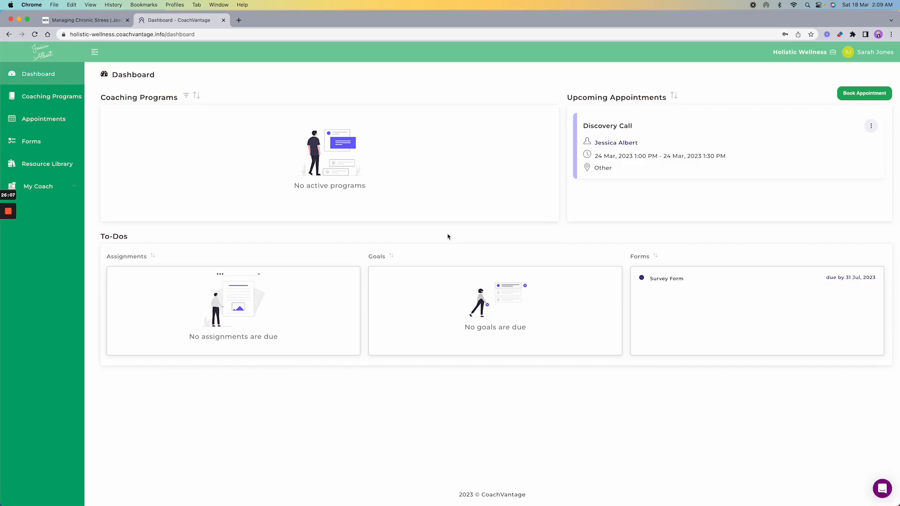
left_click(53, 96)
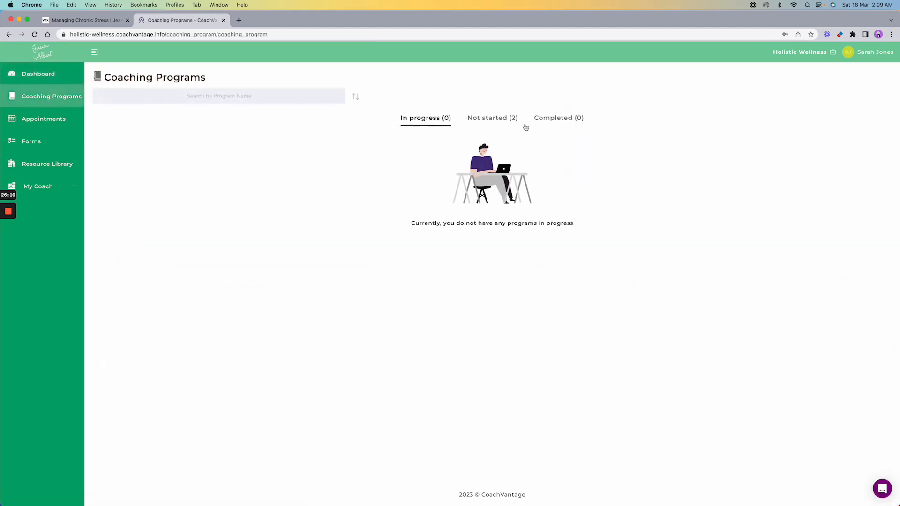
left_click(488, 118)
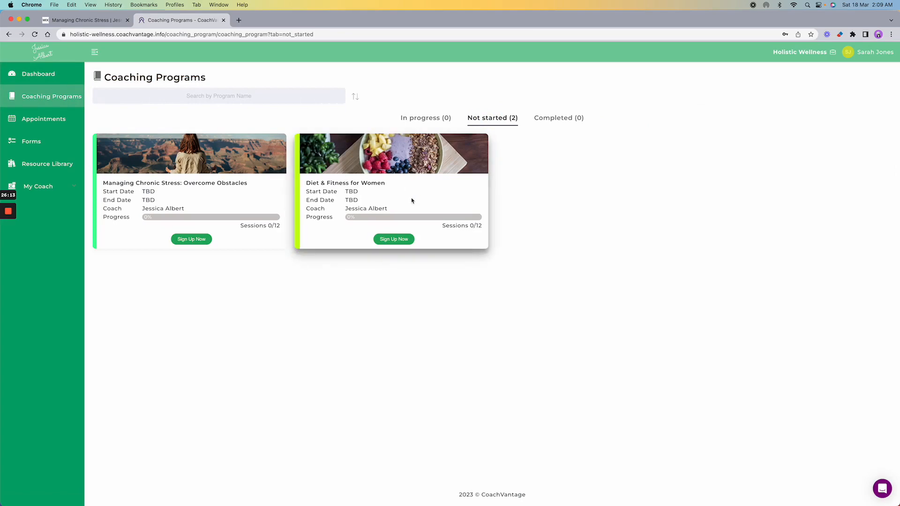
- Sign up for Diet & Fitness for Women and submit the prefilled Book Now form
left_click(390, 240)
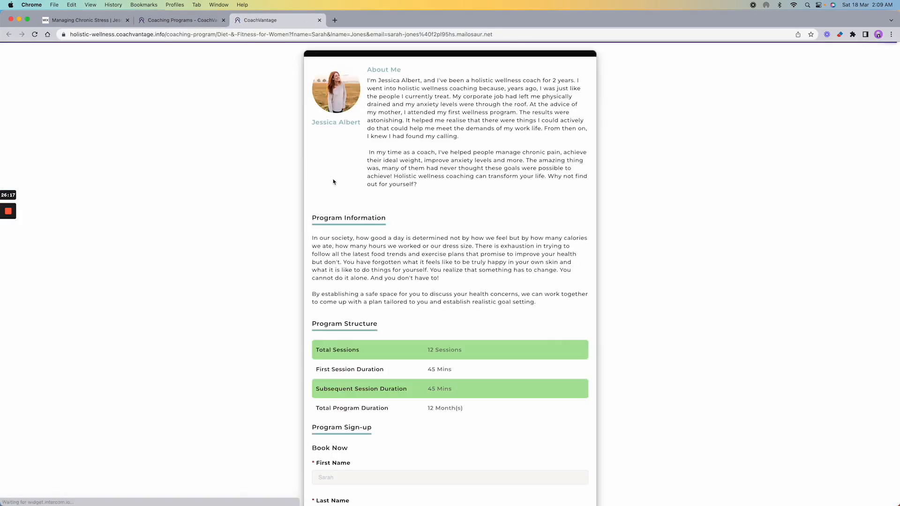
scroll(427, 201, "down", 6)
scroll(427, 199, "up", 2)
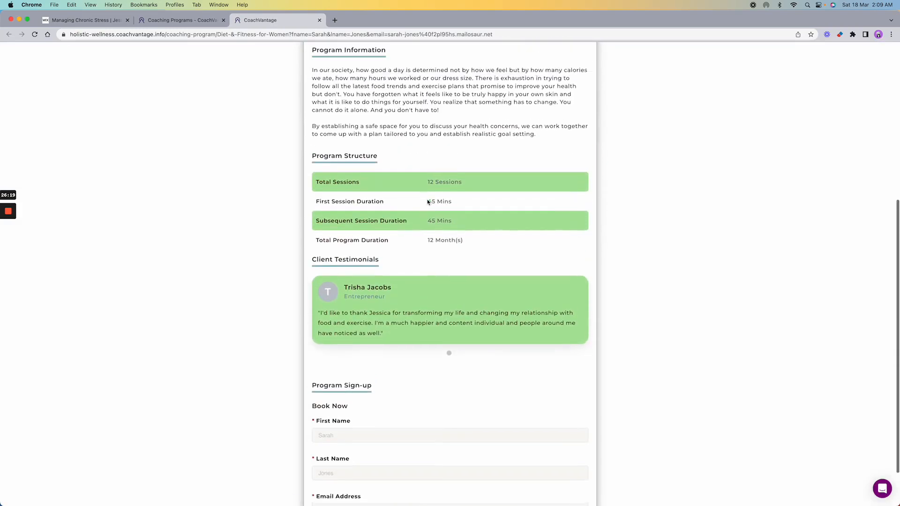
scroll(426, 199, "down", 3)
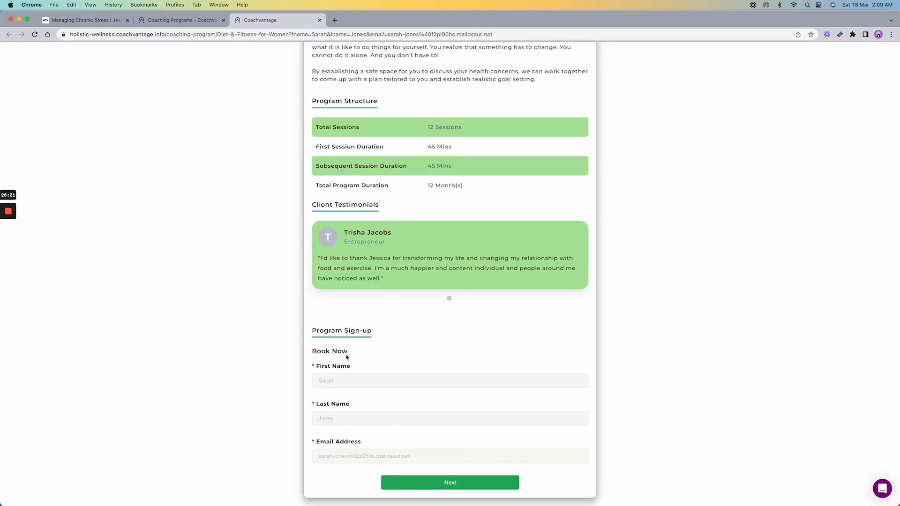
left_click(451, 484)
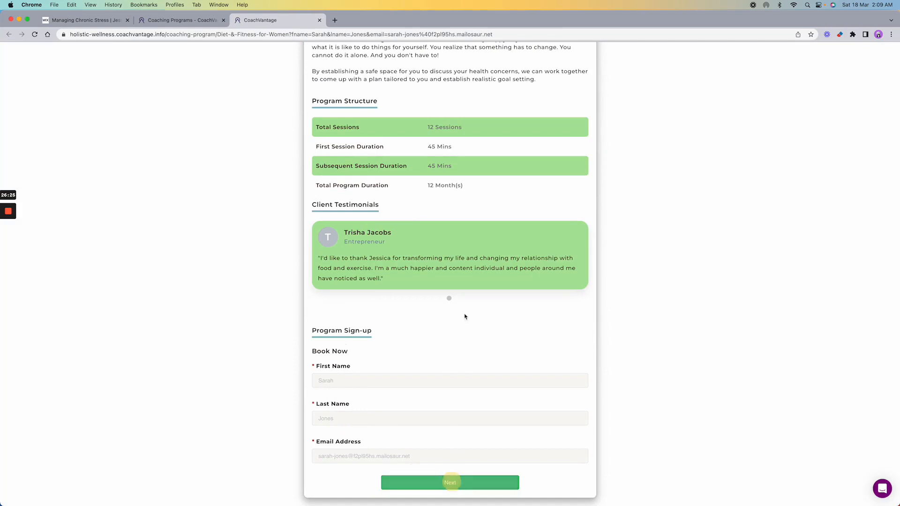